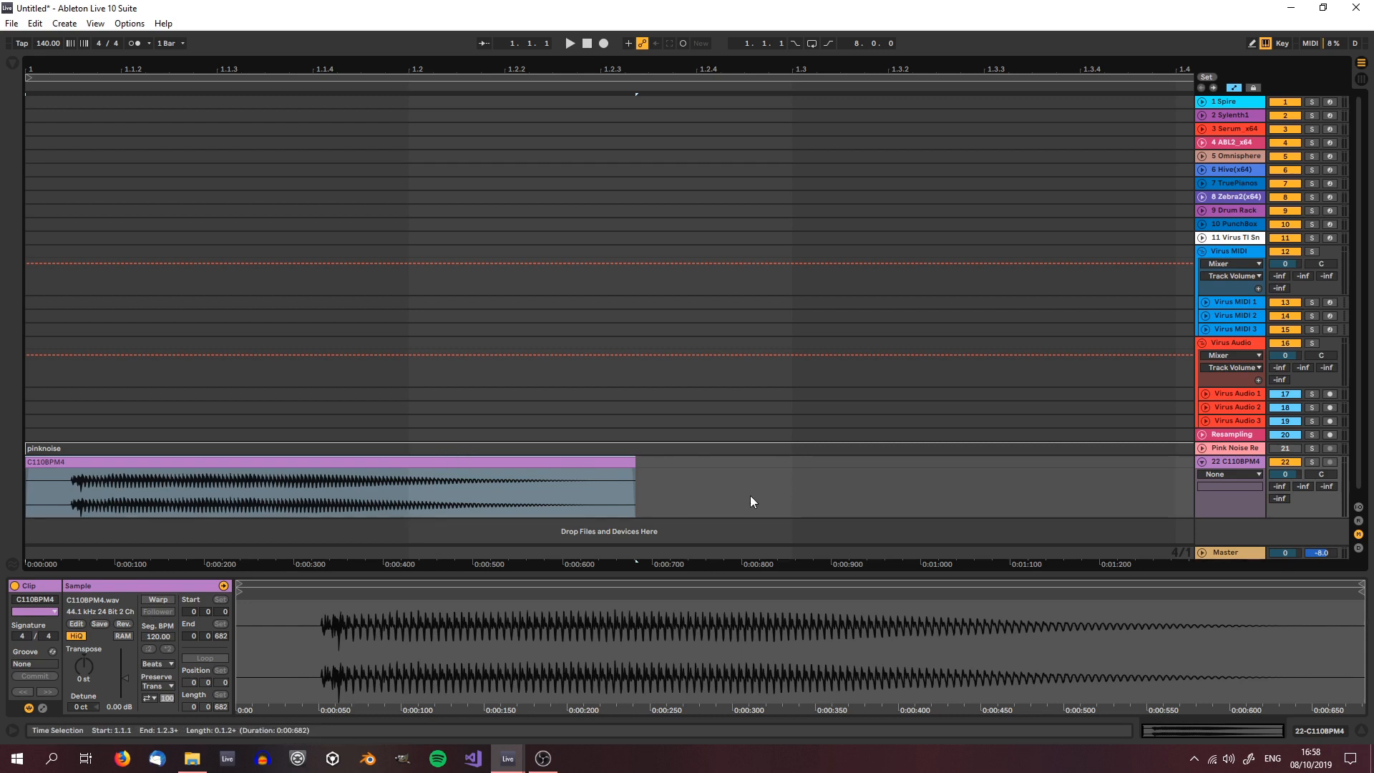
# Play the C110BPM4 clip to hear the vocal sample.
pyautogui.press('space')
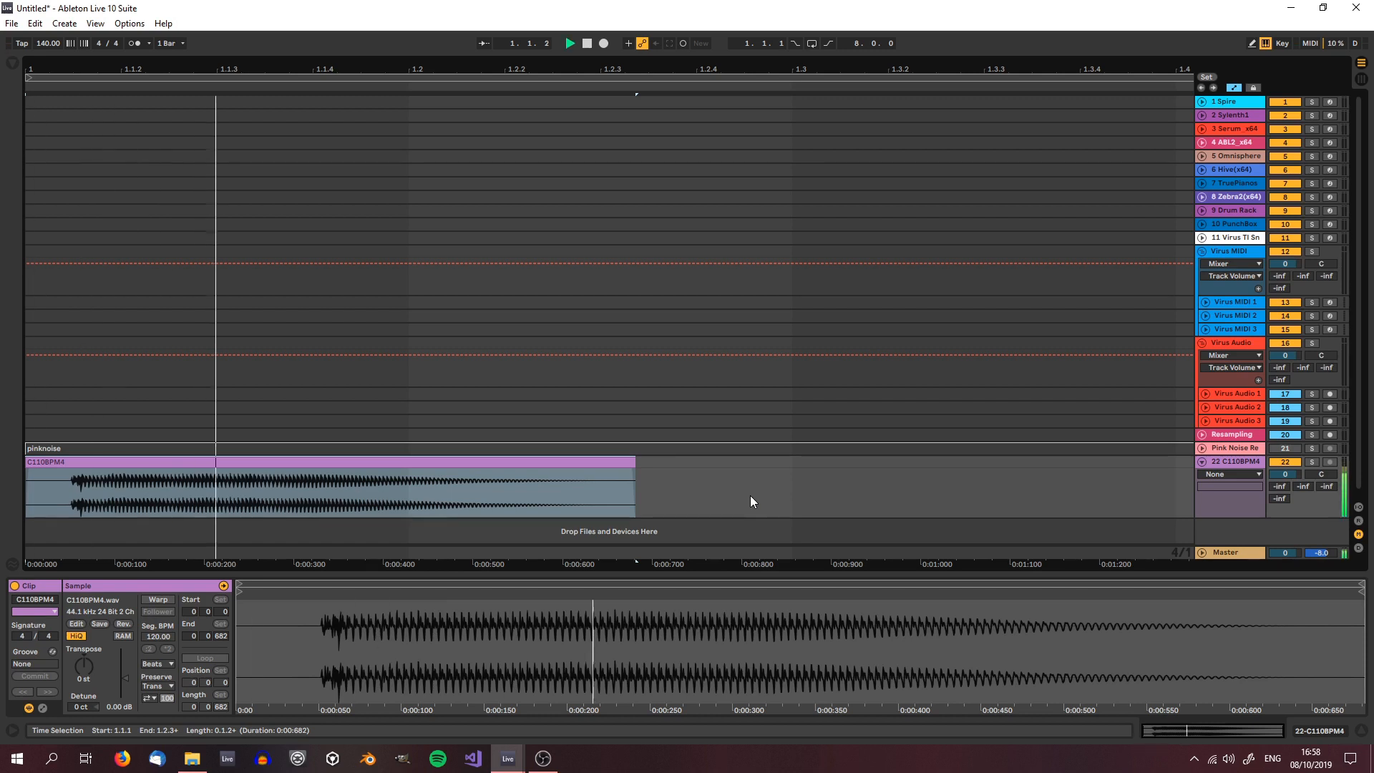
pyautogui.press('space')
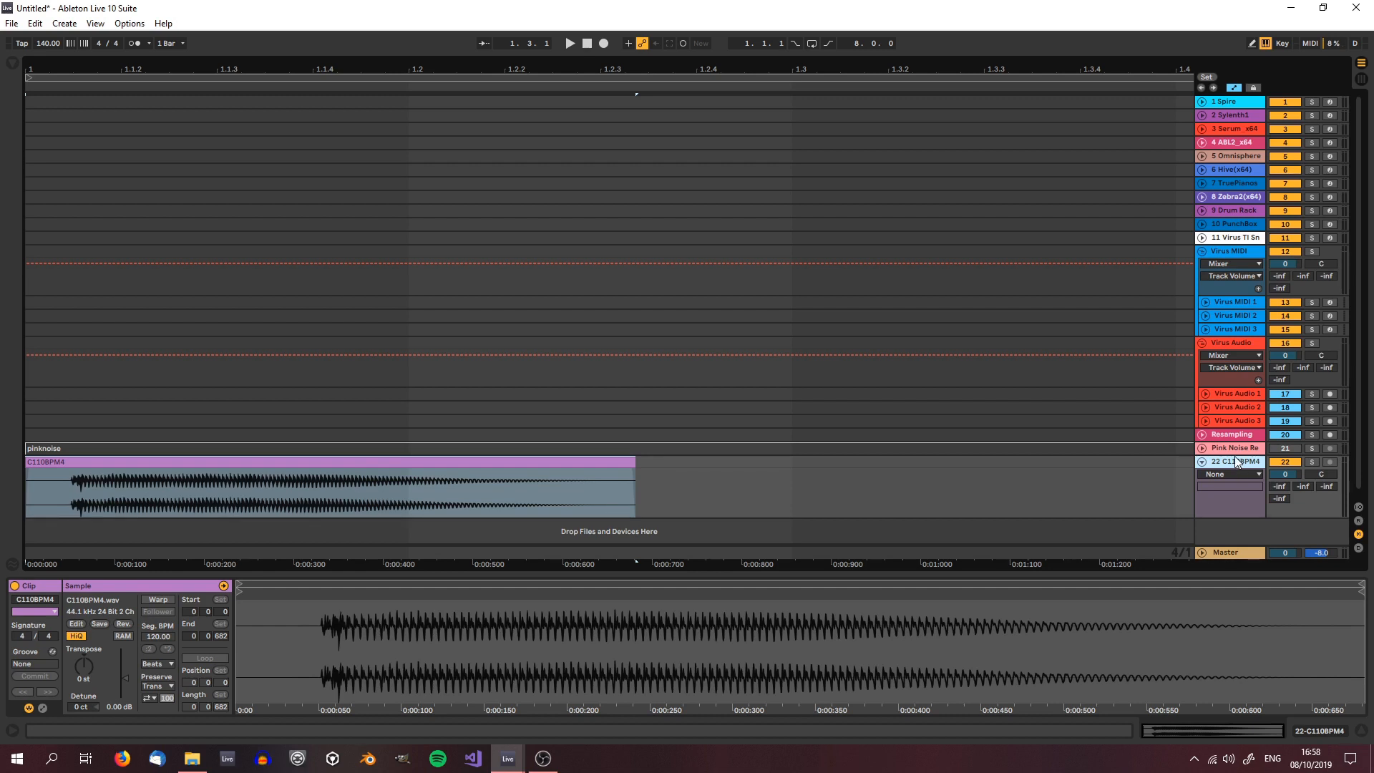
# Insert a new MIDI track below the C110BPM4 audio track.
pyautogui.hotkey('ctrl', 'shift', 't')
pyautogui.click(1235, 491)
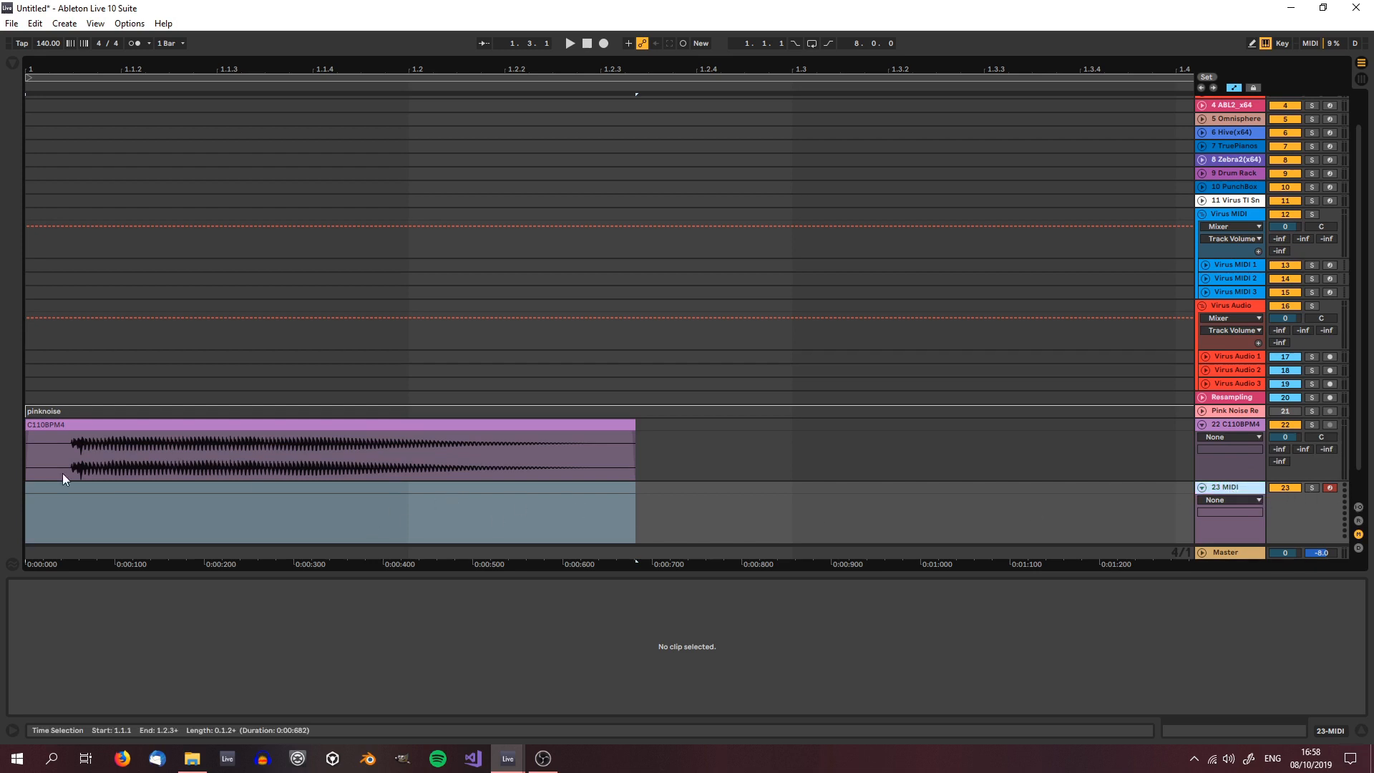
pyautogui.click(28, 495)
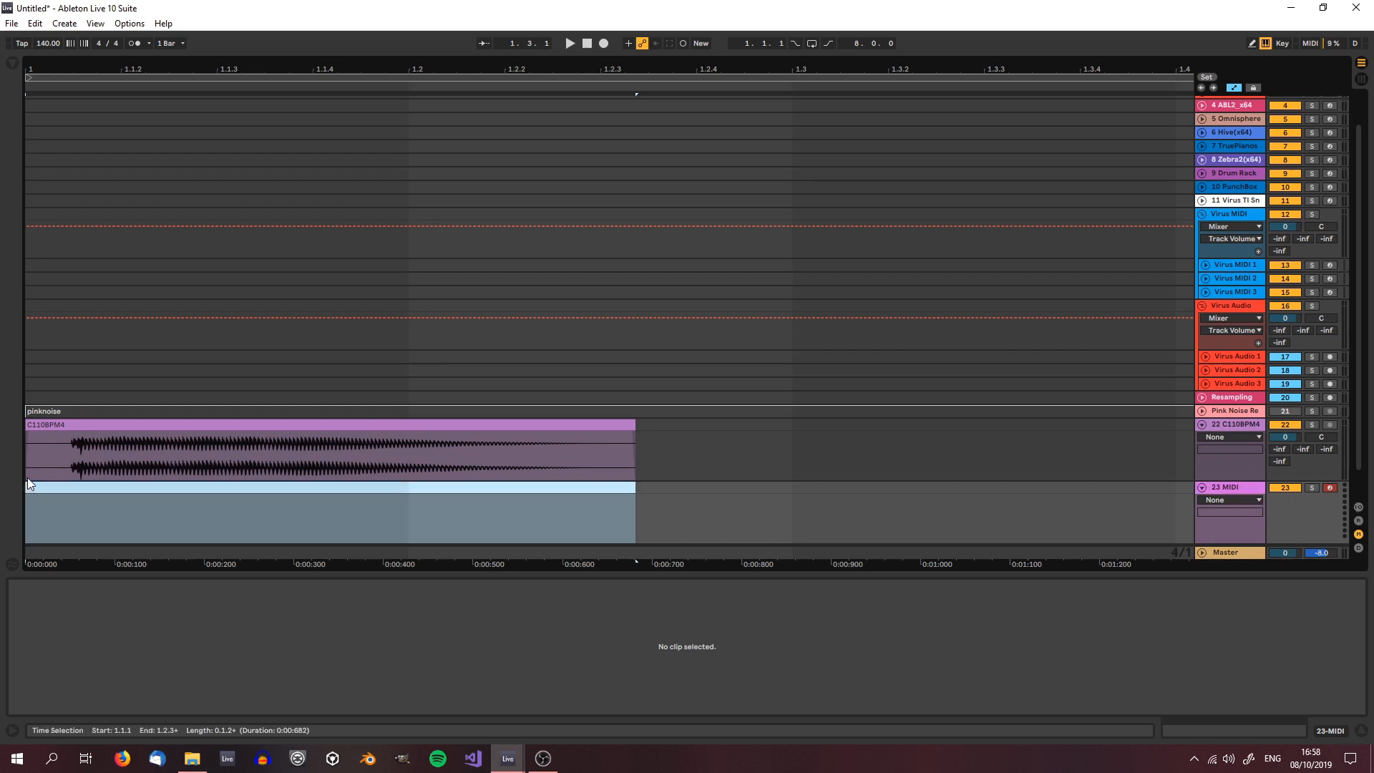
# Load an Instrument Rack onto the new MIDI track, place a Simpler inside it and show the rack's macro controls.
pyautogui.hotkey('ctrl', 'alt', 'b')
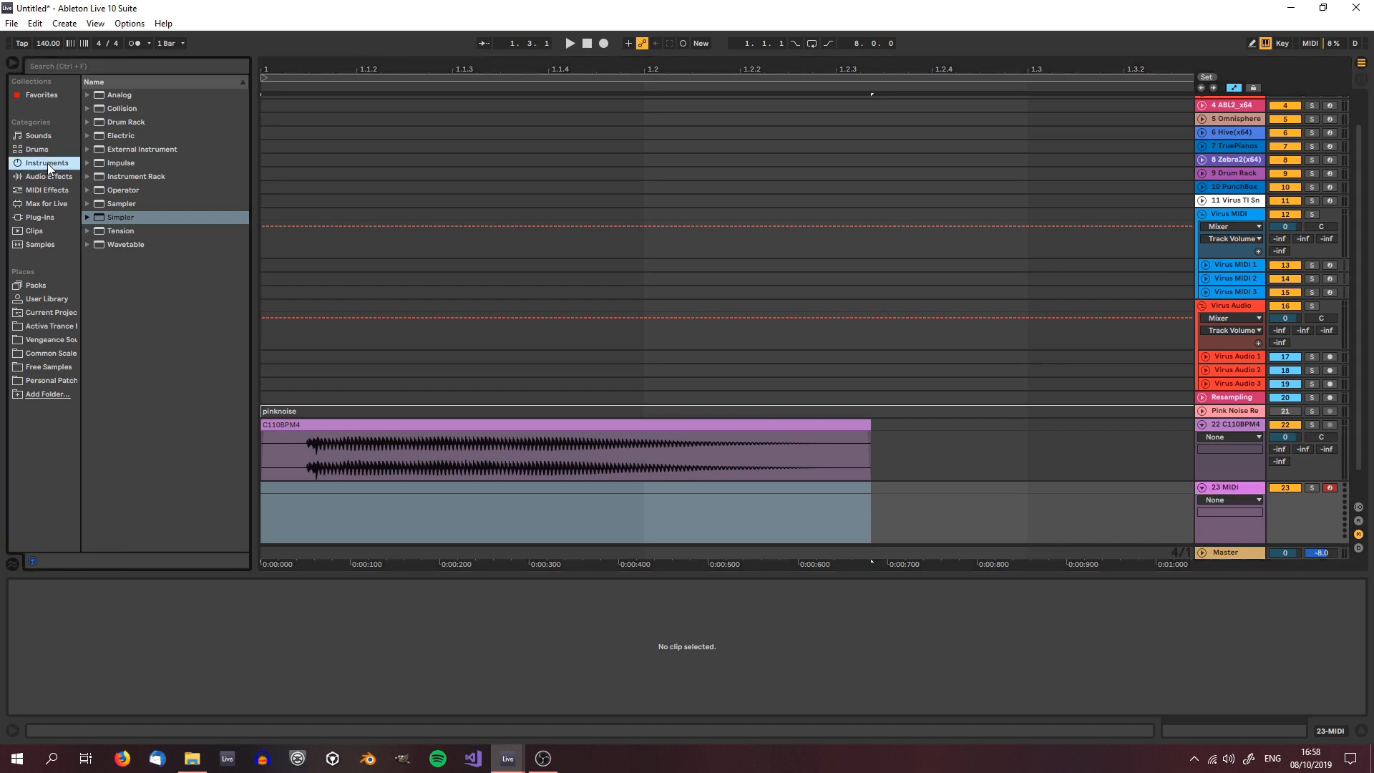
pyautogui.click(120, 177)
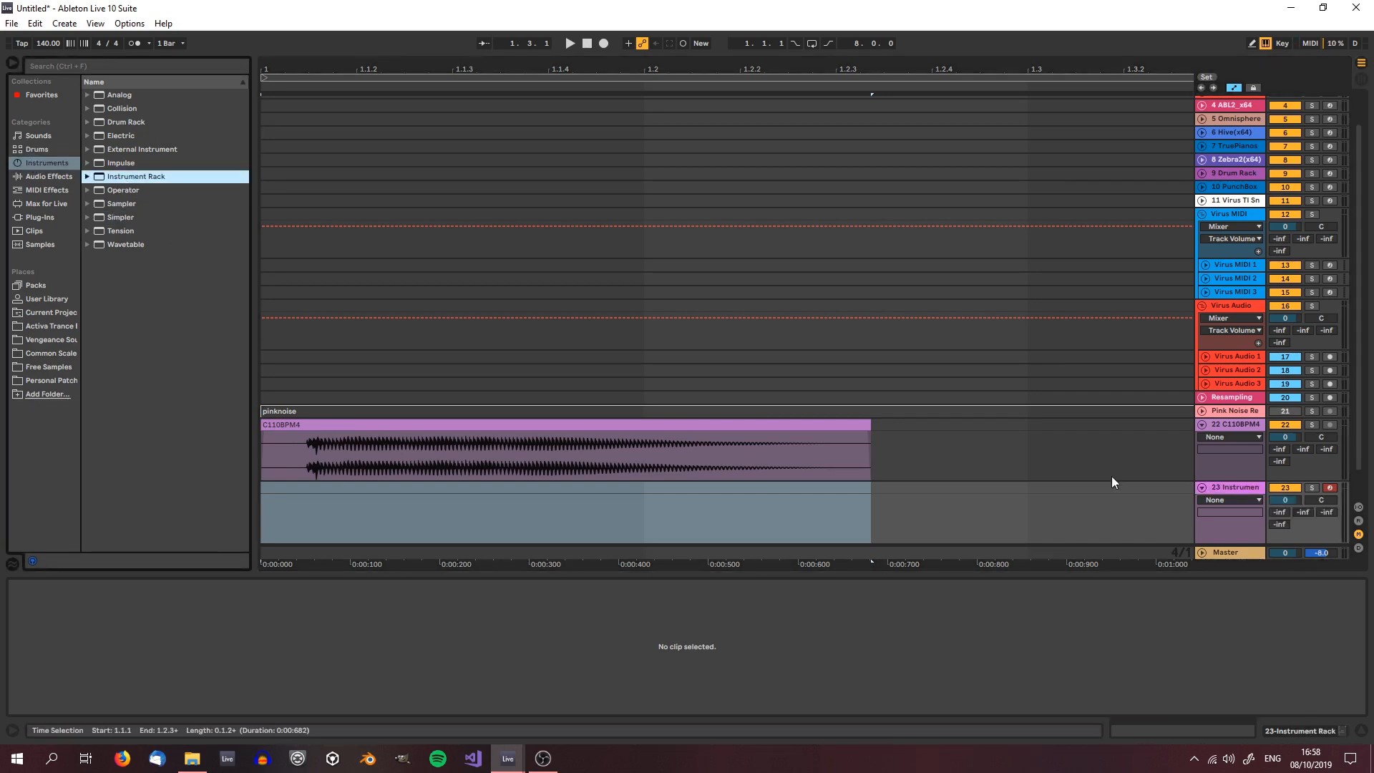
pyautogui.click(1299, 729)
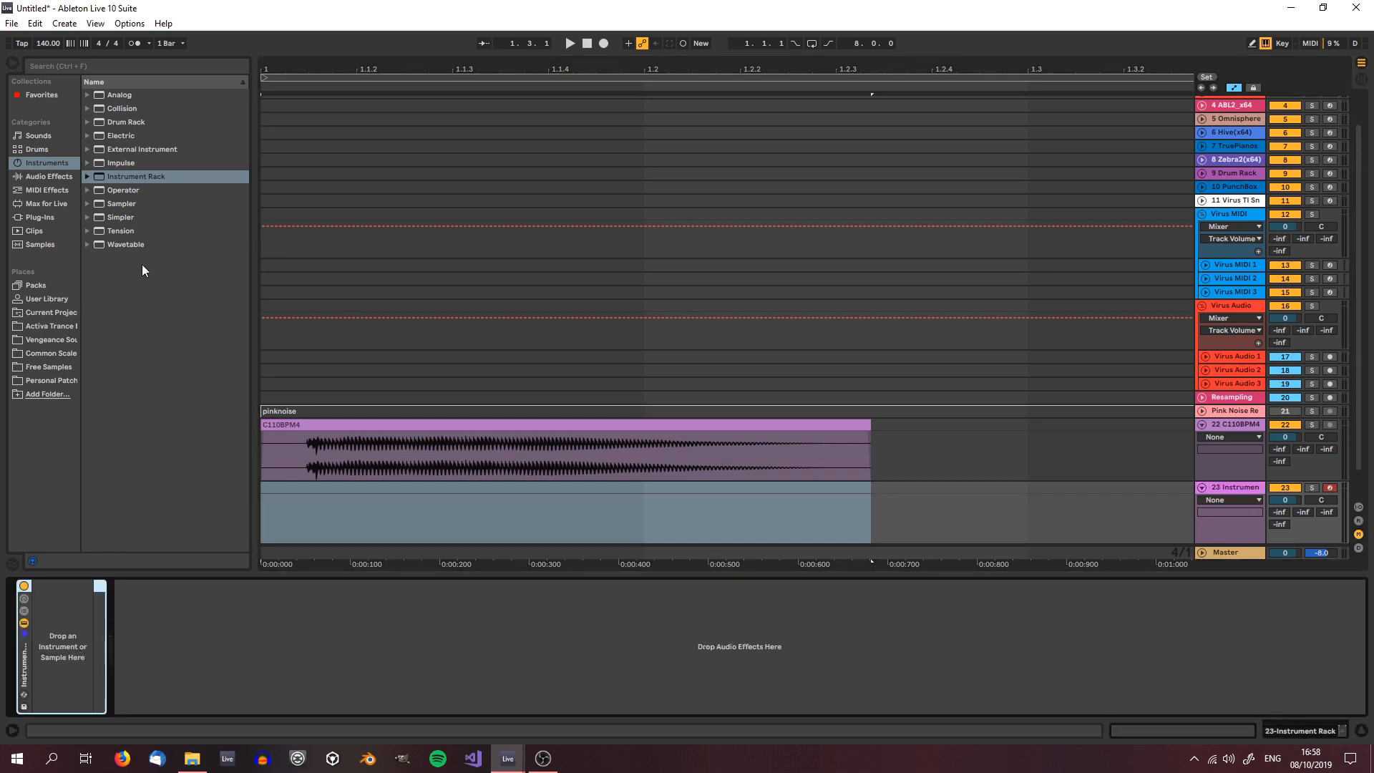
pyautogui.moveTo(120, 218); pyautogui.dragTo(59, 645)
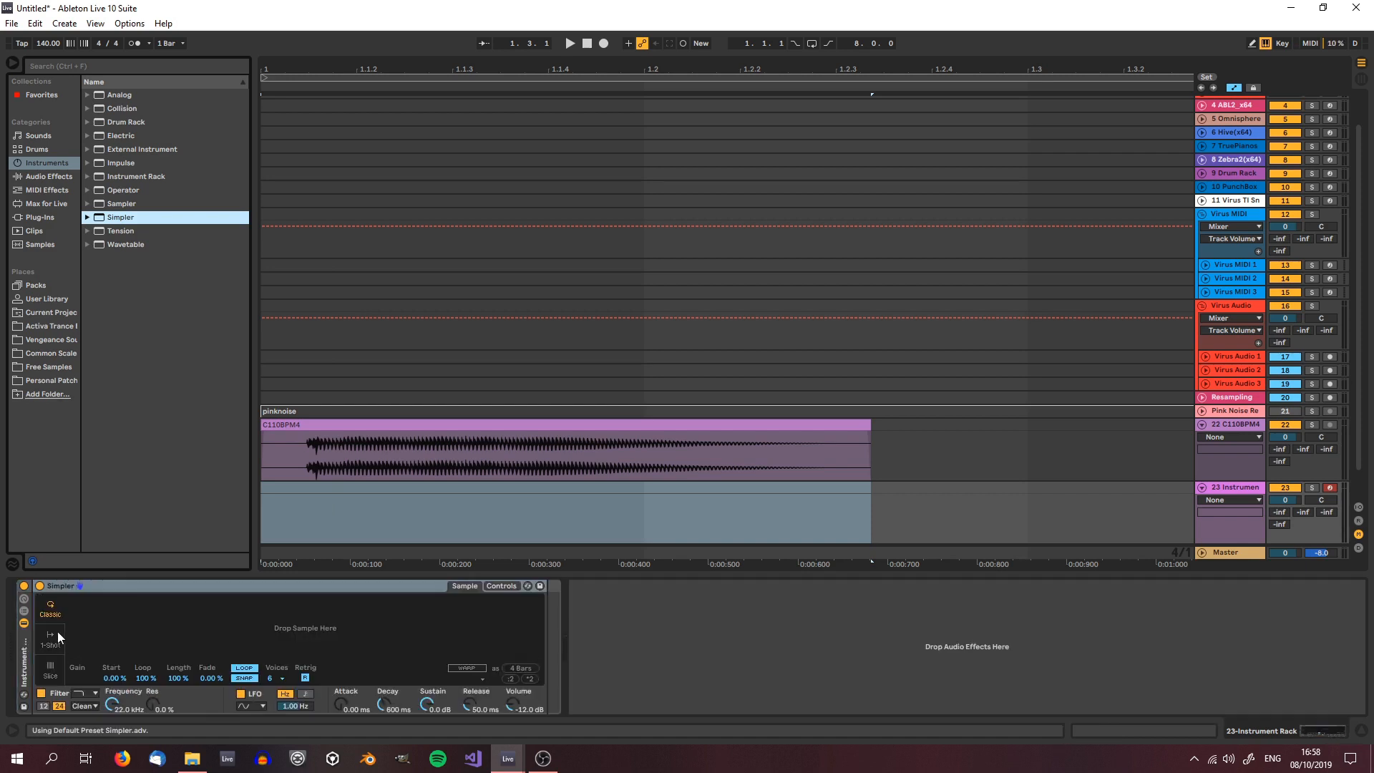
pyautogui.click(24, 599)
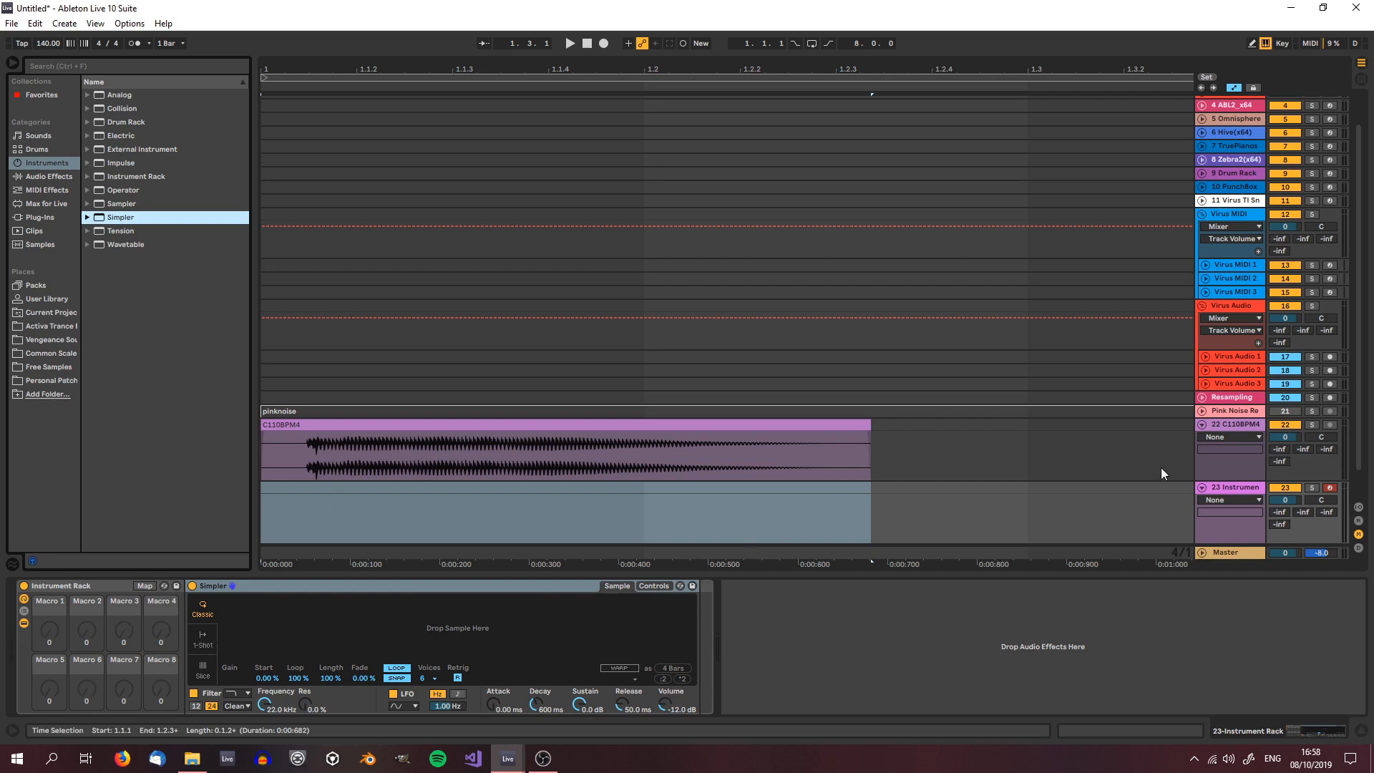
# Open the C110BPM4 clip's sample display and turn on Warp.
pyautogui.click(1232, 423)
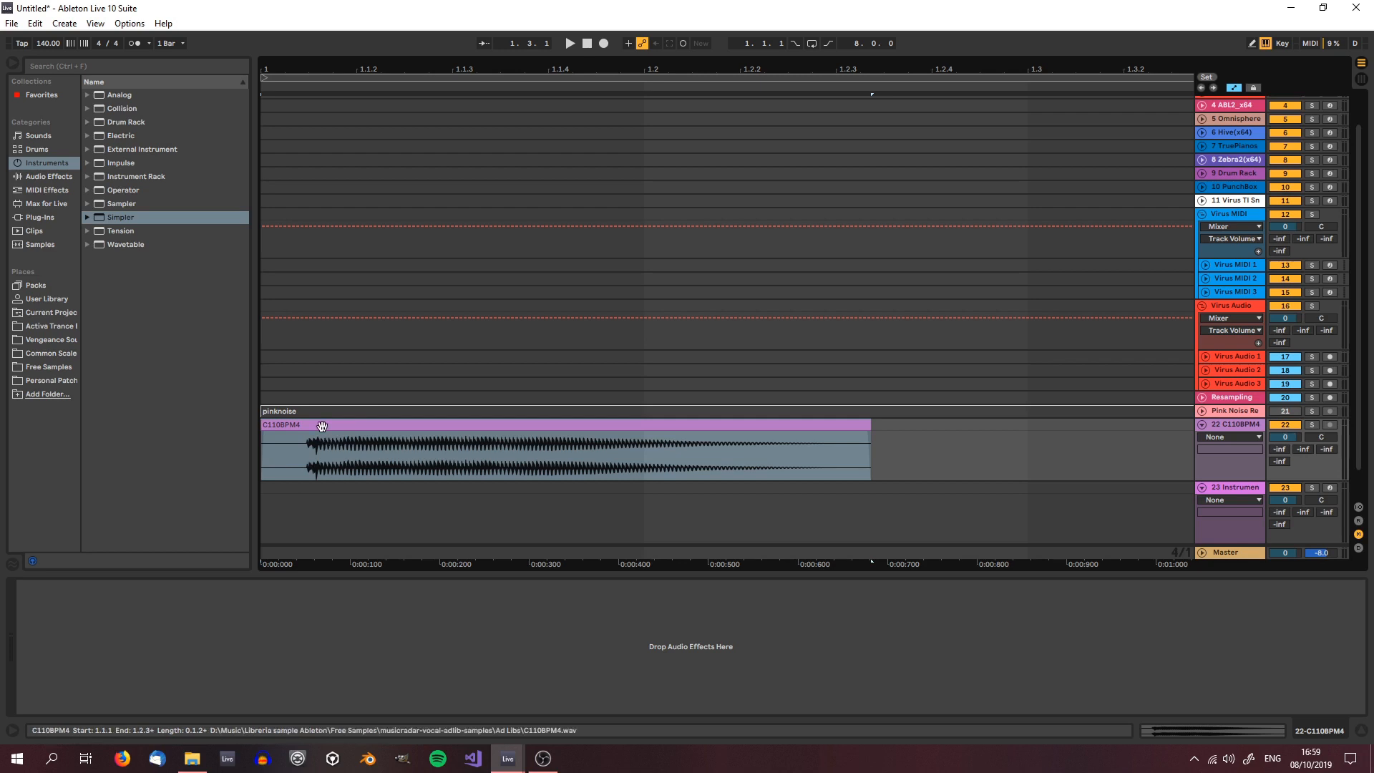
pyautogui.click(1245, 731)
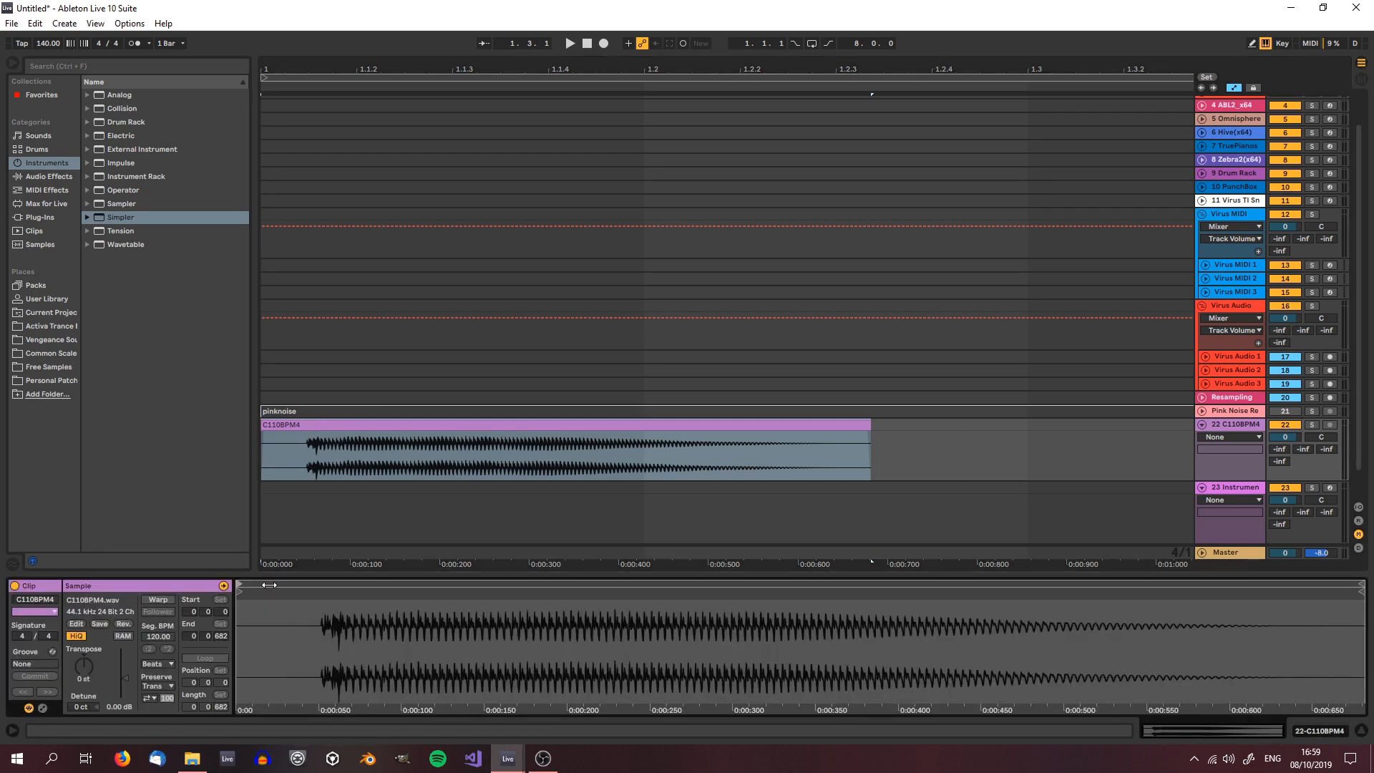
pyautogui.moveTo(293, 642); pyautogui.dragTo(566, 706)
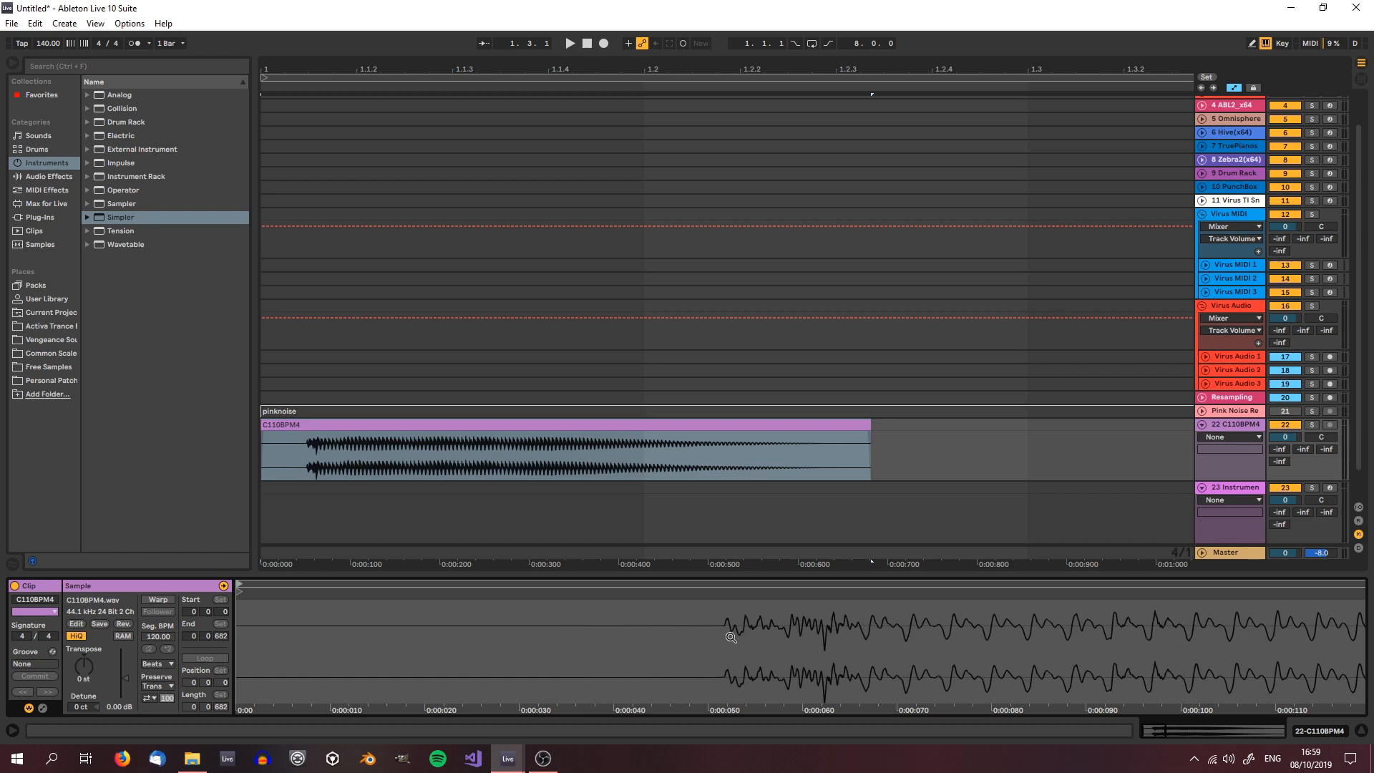
pyautogui.click(158, 601)
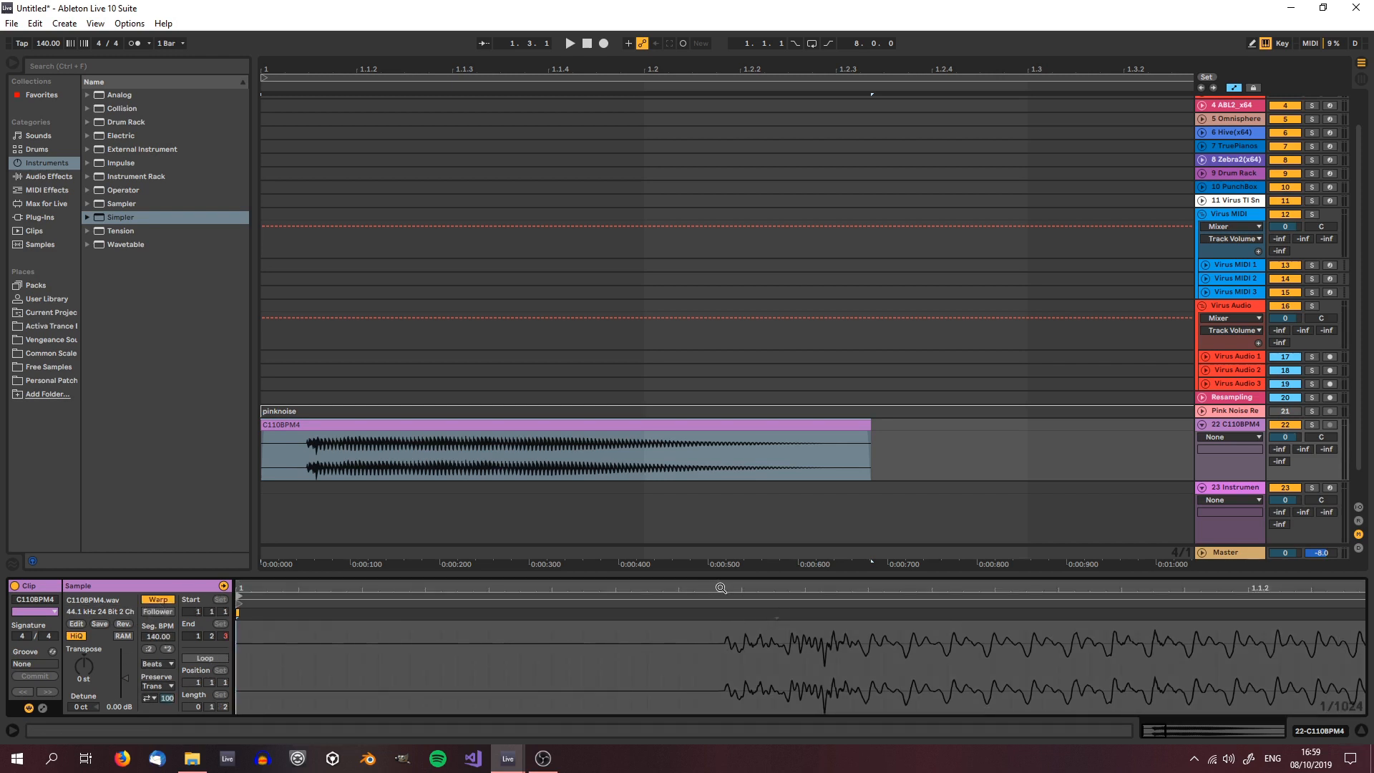
# Place a warp marker exactly where the sound begins in the sample and set 1.1.1 there.
pyautogui.moveTo(721, 603); pyautogui.dragTo(728, 603)
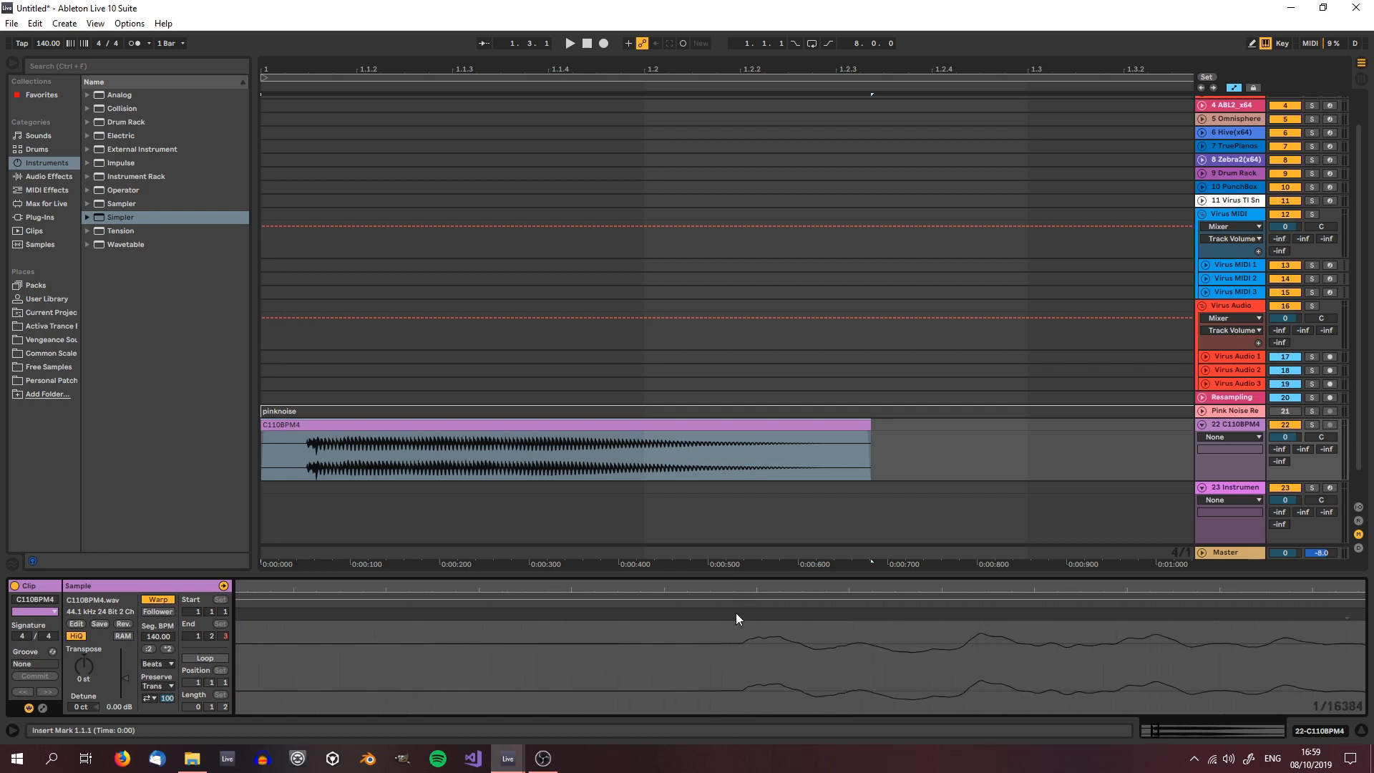
pyautogui.click(735, 613)
pyautogui.rightClick(734, 613)
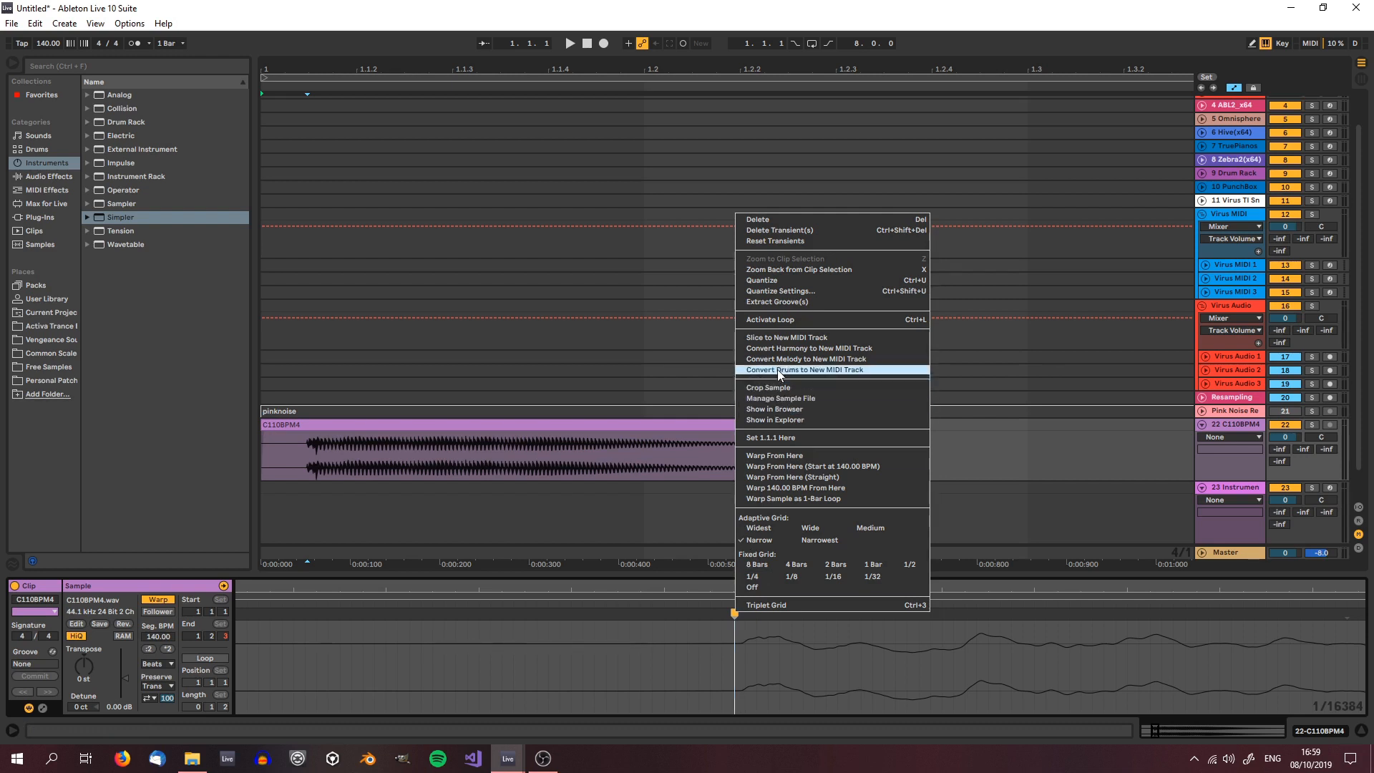
pyautogui.click(798, 440)
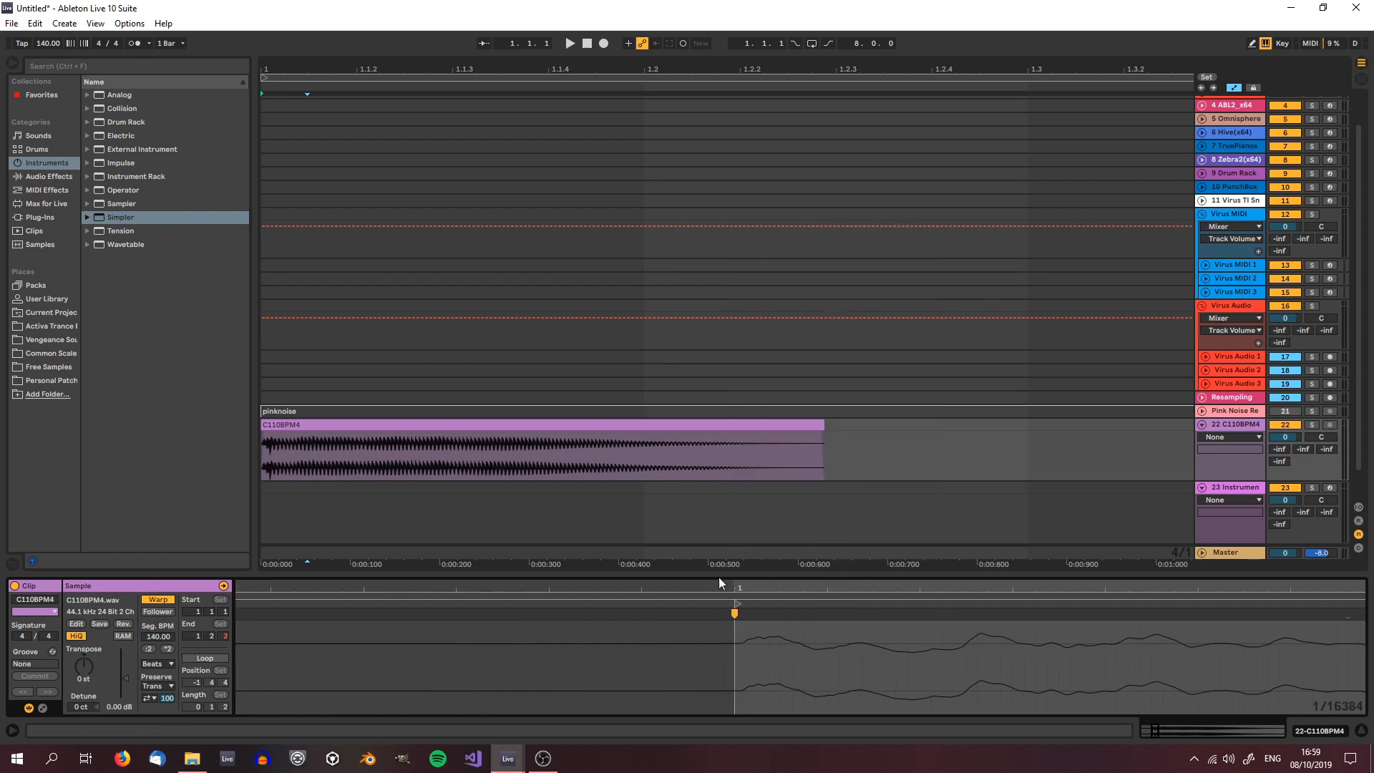
# Move the clip's end marker back to where the sound fades out, just after 1.2.2.
pyautogui.moveTo(719, 583)
pyautogui.mouseDown()
pyautogui.moveTo(237, 597)
pyautogui.moveTo(348, 595)
pyautogui.moveTo(331, 586)
pyautogui.mouseUp()
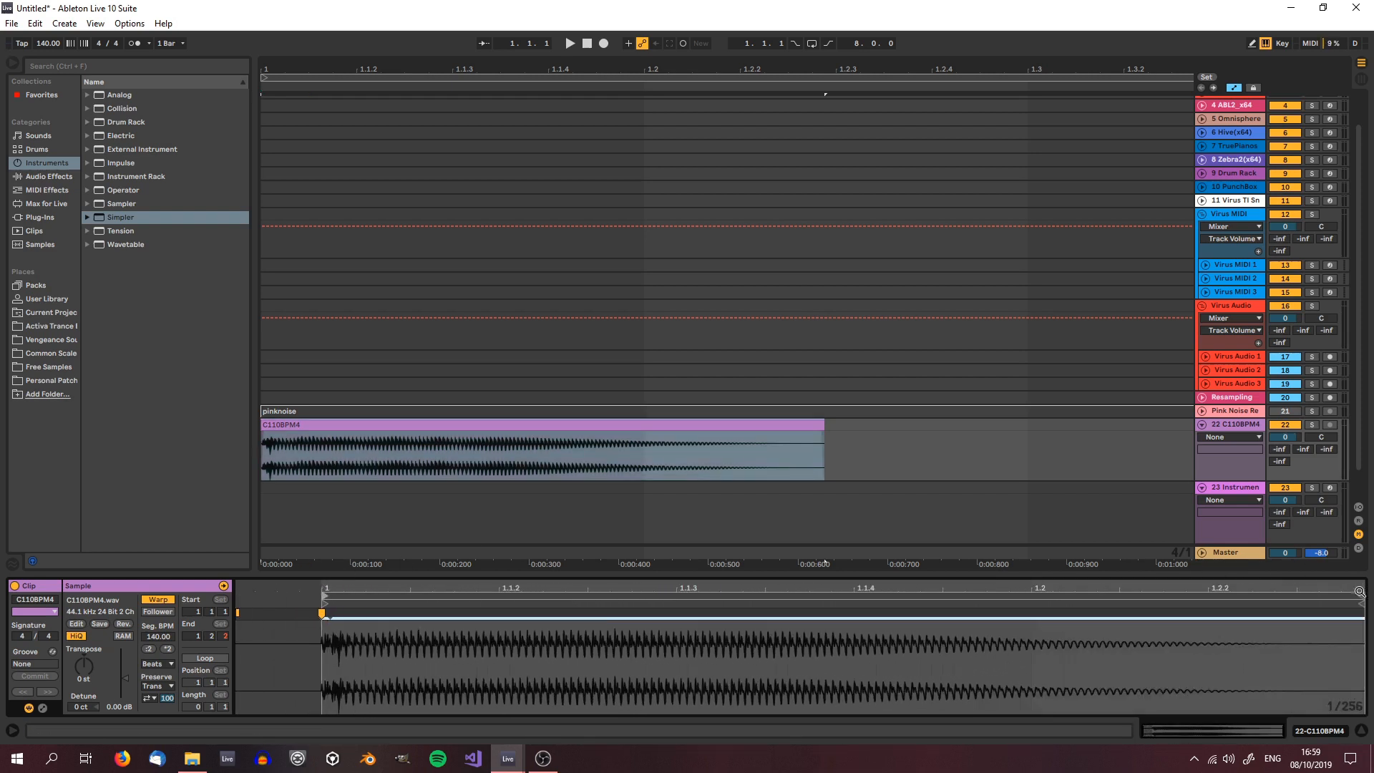
pyautogui.moveTo(1361, 596); pyautogui.dragTo(1260, 598)
pyautogui.moveTo(1361, 603); pyautogui.dragTo(1261, 603)
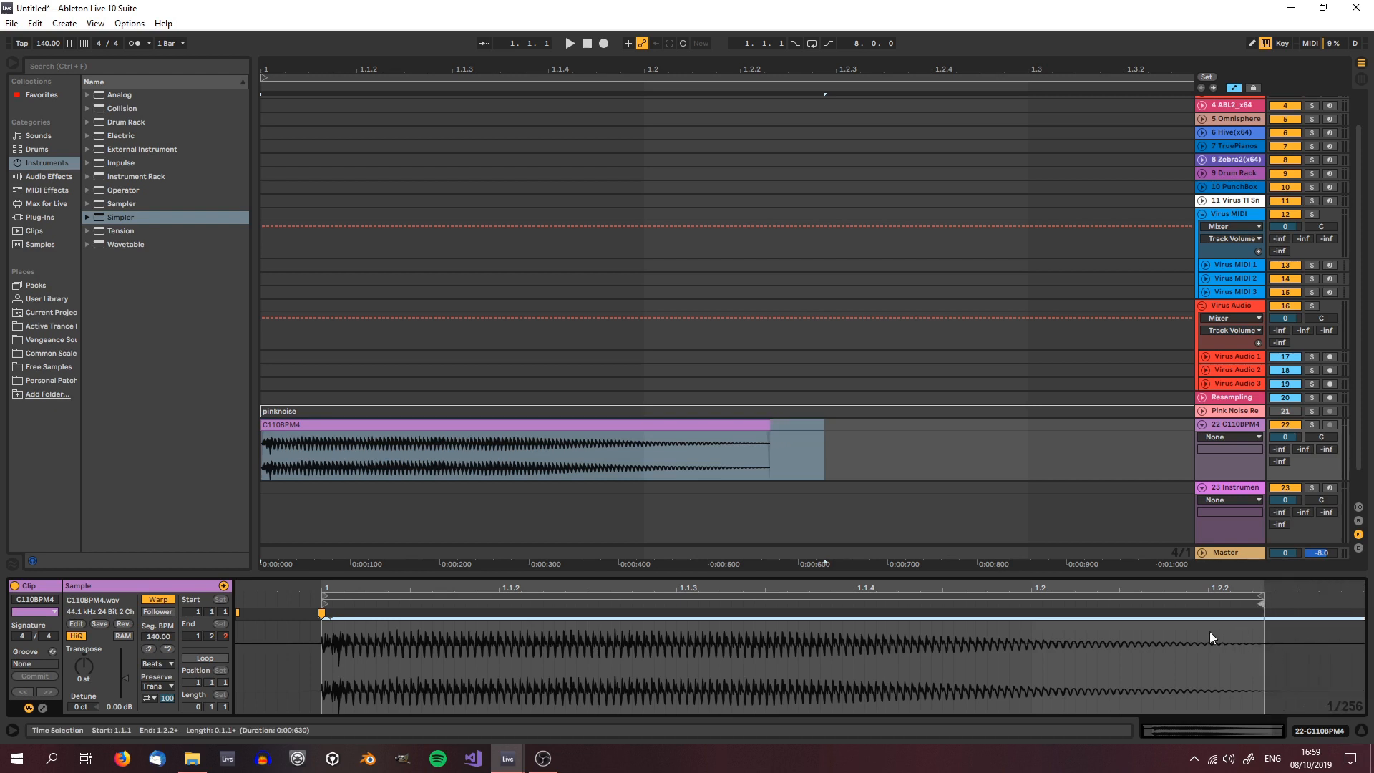
# Consolidate the trimmed C110BPM4 clip in the arrangement.
pyautogui.click(497, 424)
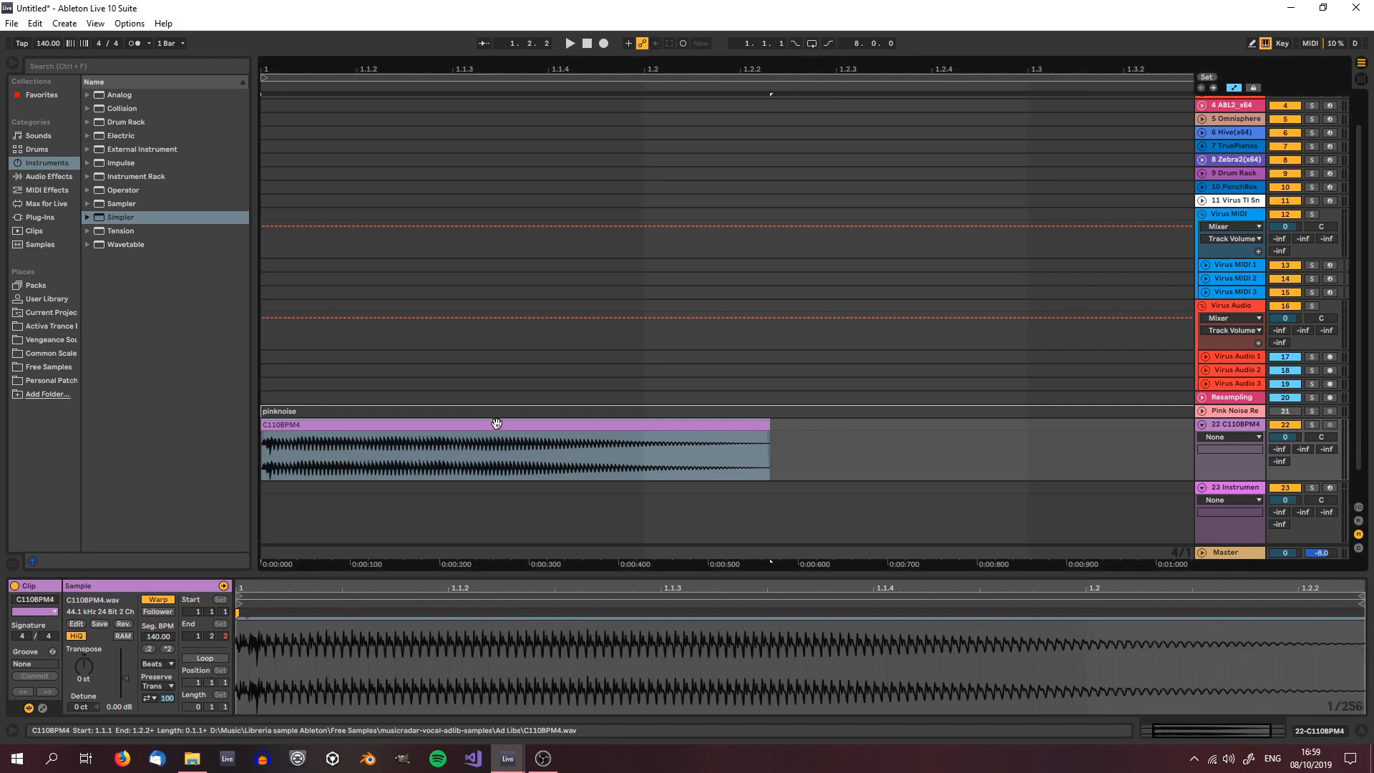
pyautogui.rightClick(319, 424)
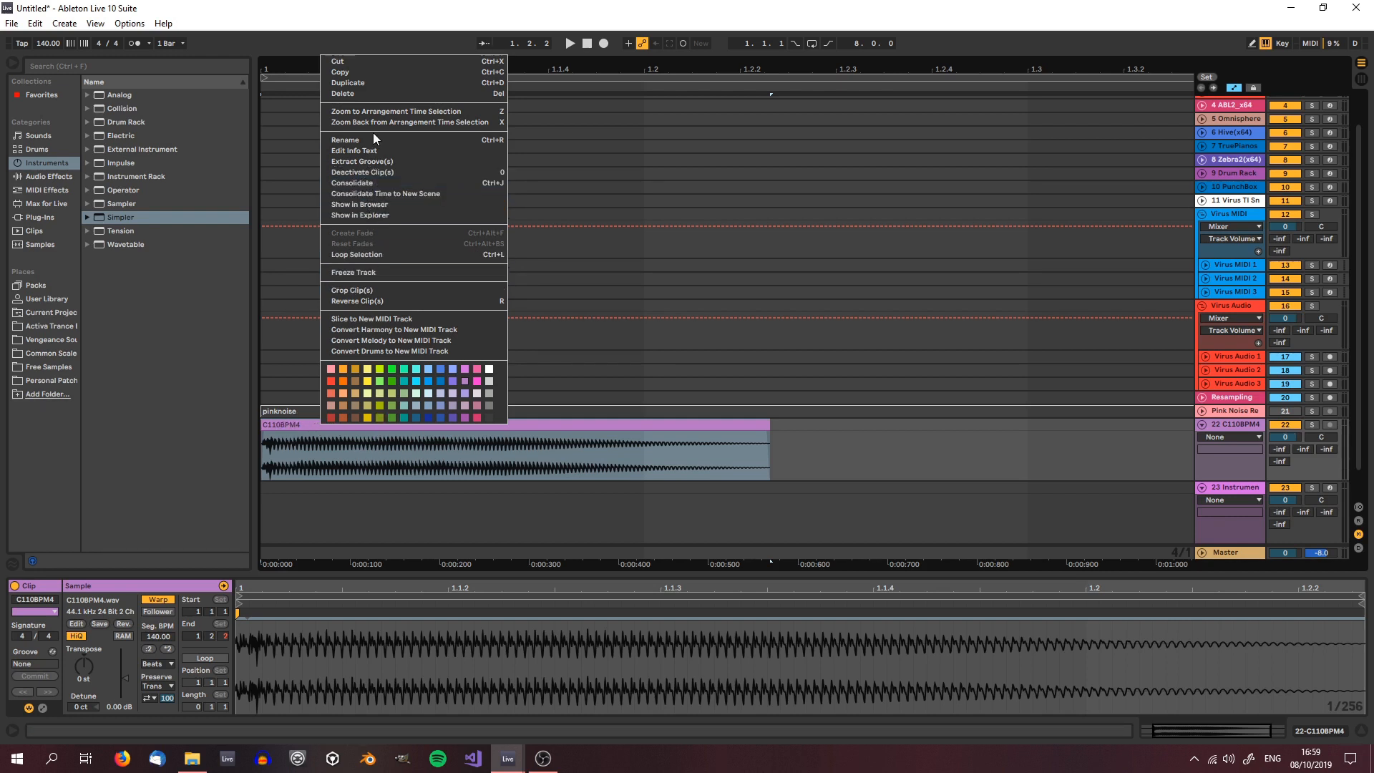
pyautogui.click(454, 185)
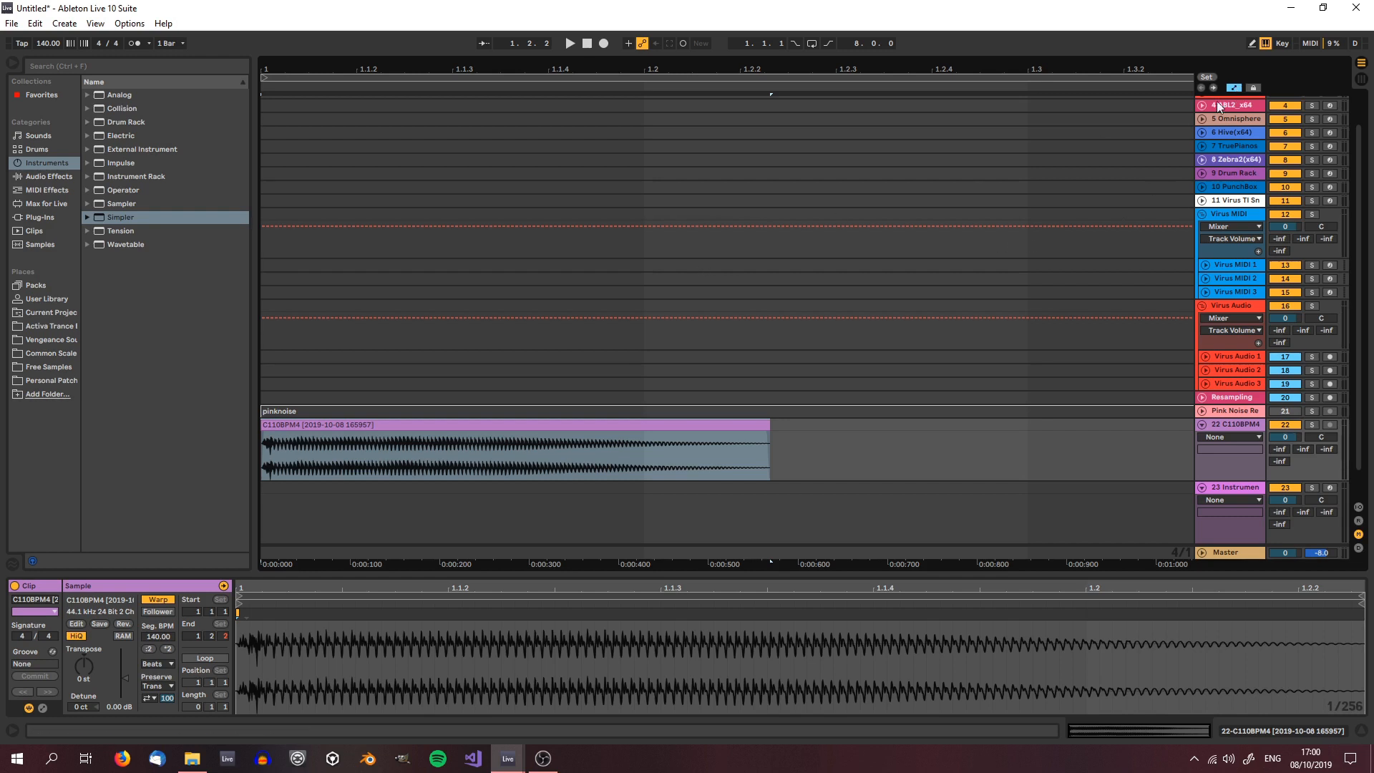
# Hide automation to expose the clip fades, shorten the consolidated clip's fade-in to about 1.7 ms, and show automation again.
pyautogui.click(1234, 87)
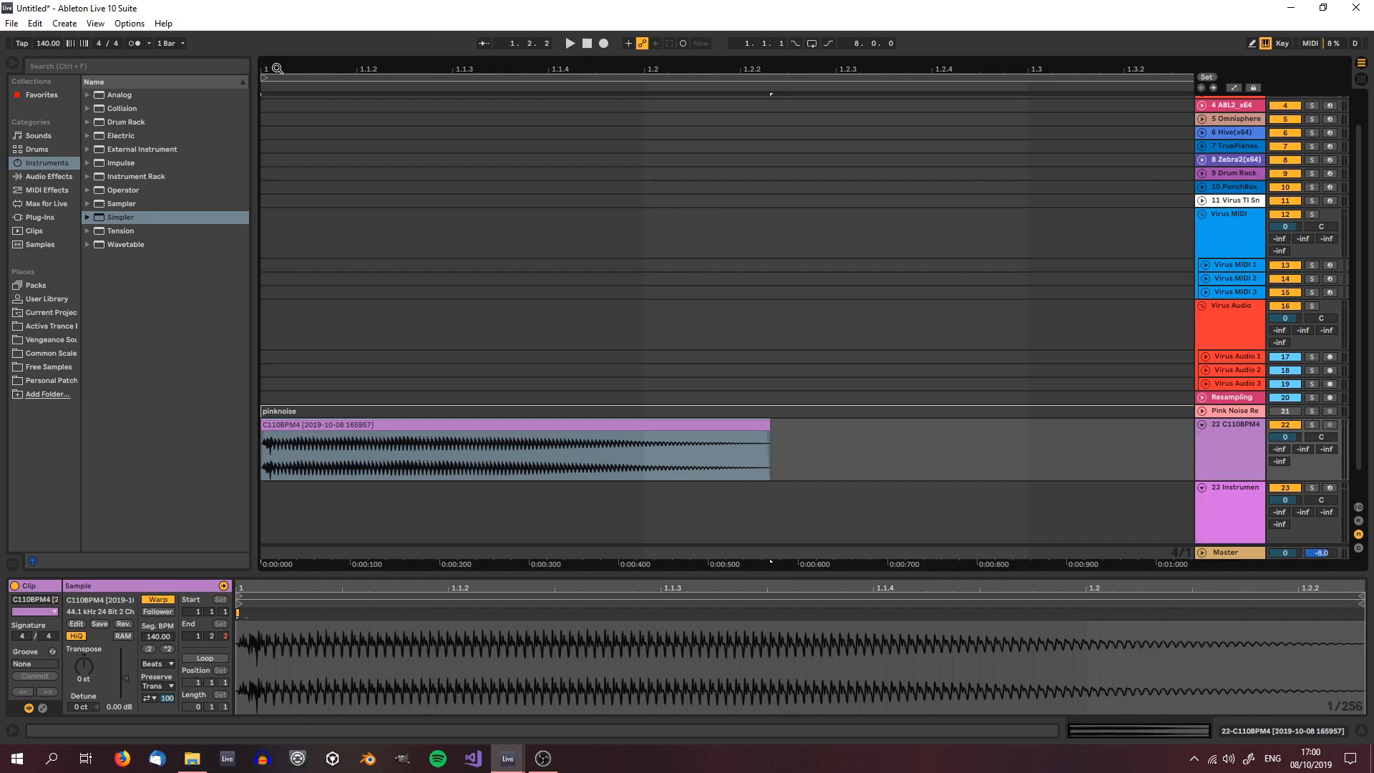
pyautogui.moveTo(267, 69); pyautogui.dragTo(267, 250)
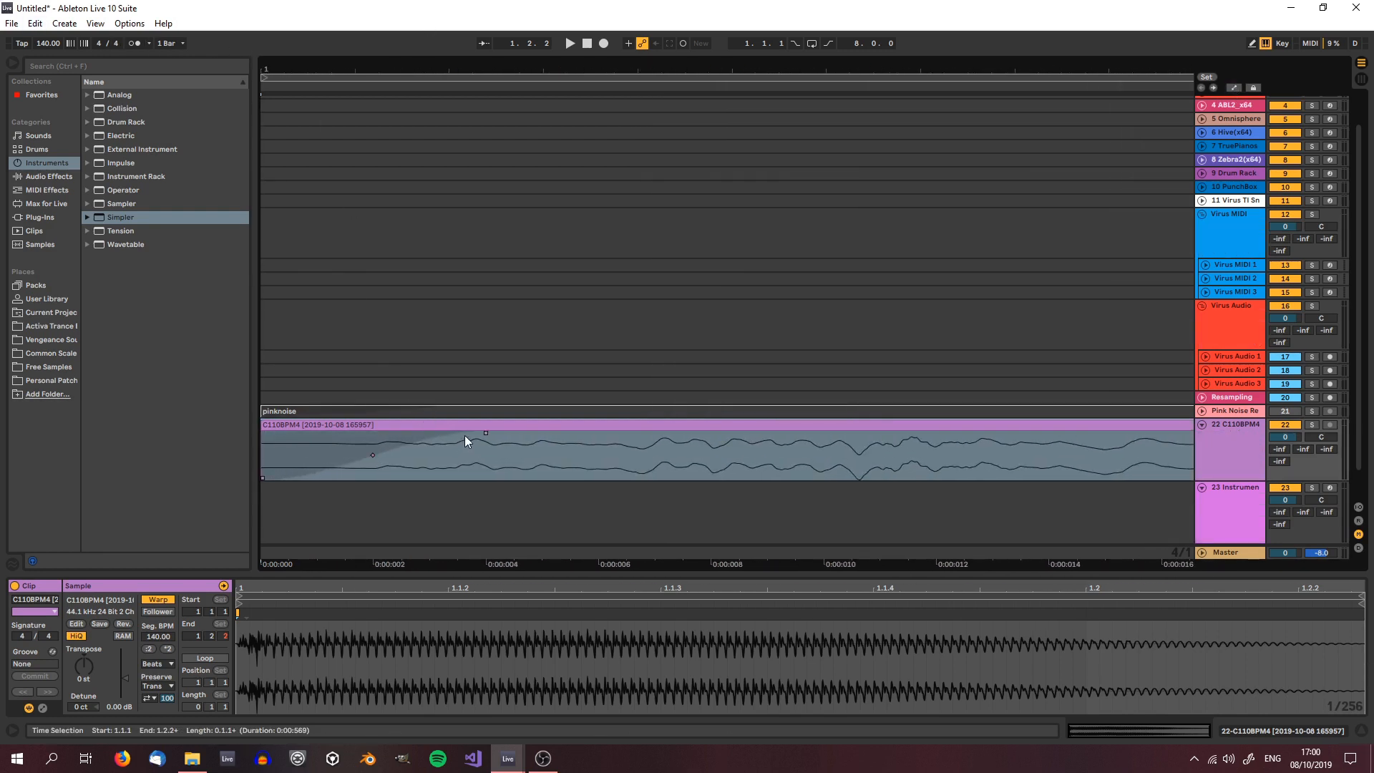
pyautogui.moveTo(482, 434); pyautogui.dragTo(357, 428)
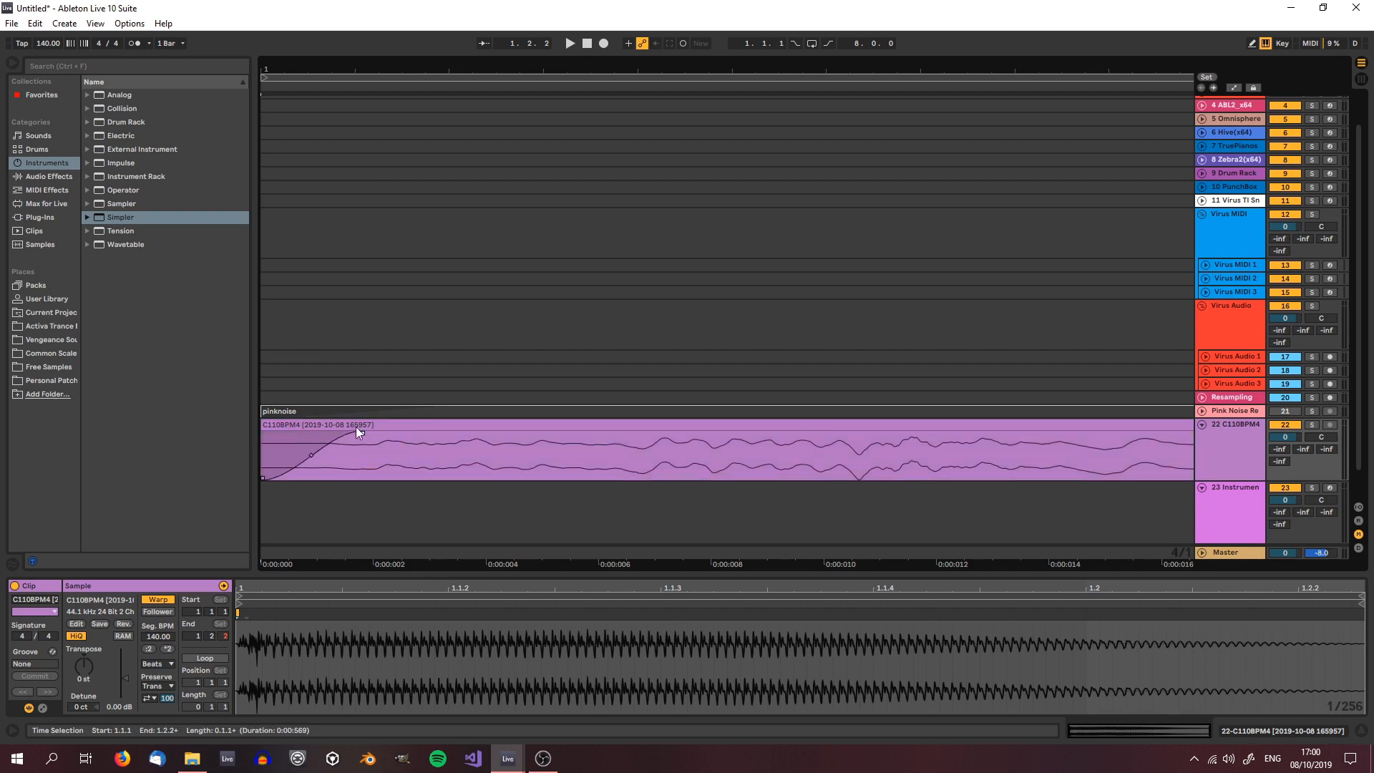
pyautogui.moveTo(378, 65); pyautogui.dragTo(378, 3)
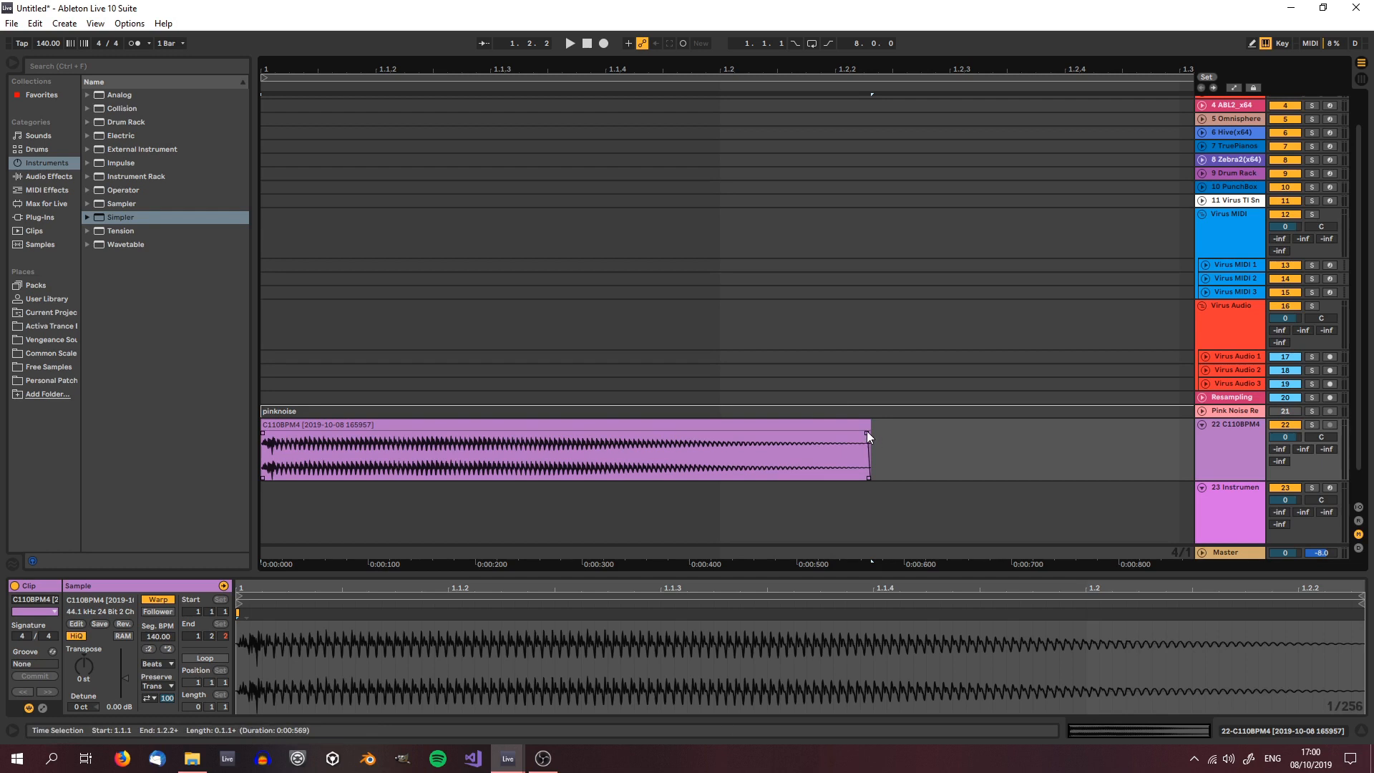
pyautogui.click(1232, 88)
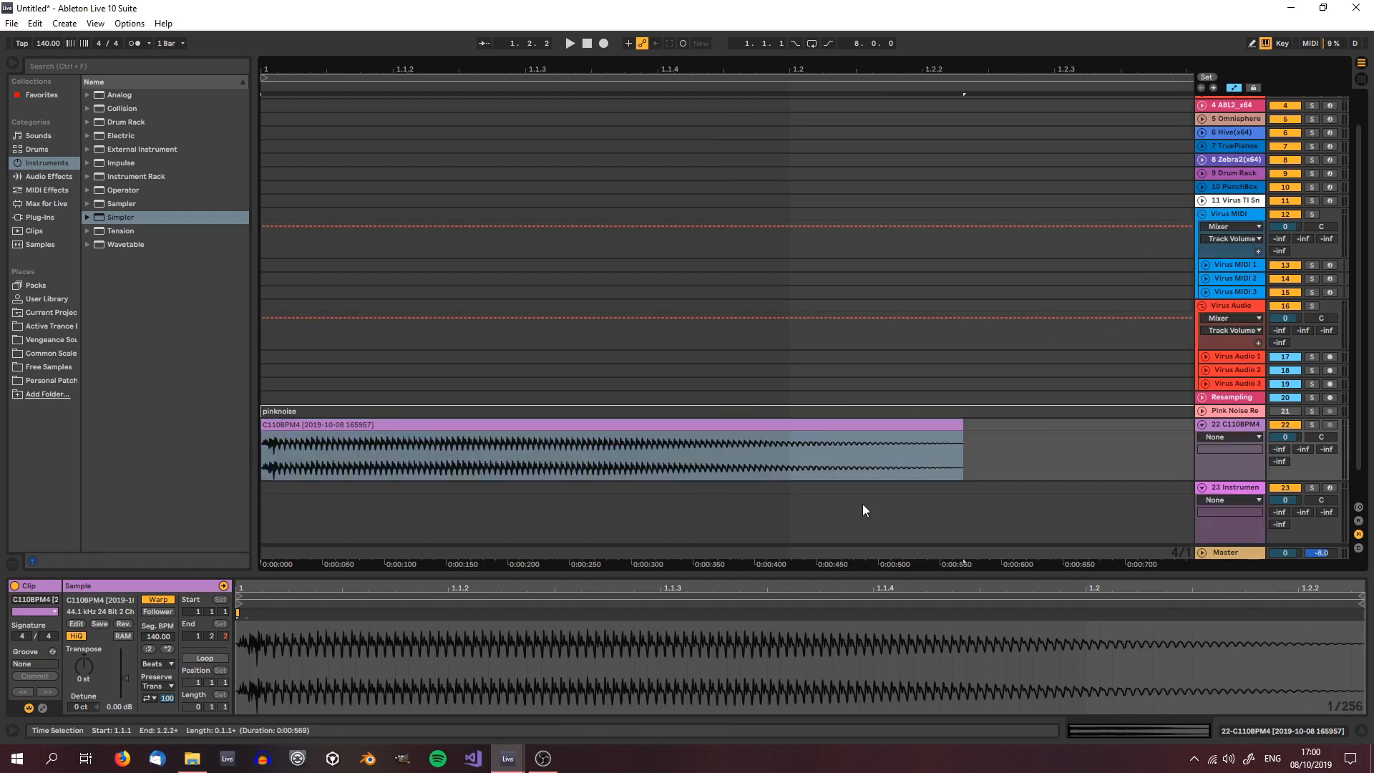
# Load the consolidated C110BPM4 clip into the rack's Simpler and delete the original audio track.
pyautogui.click(1239, 487)
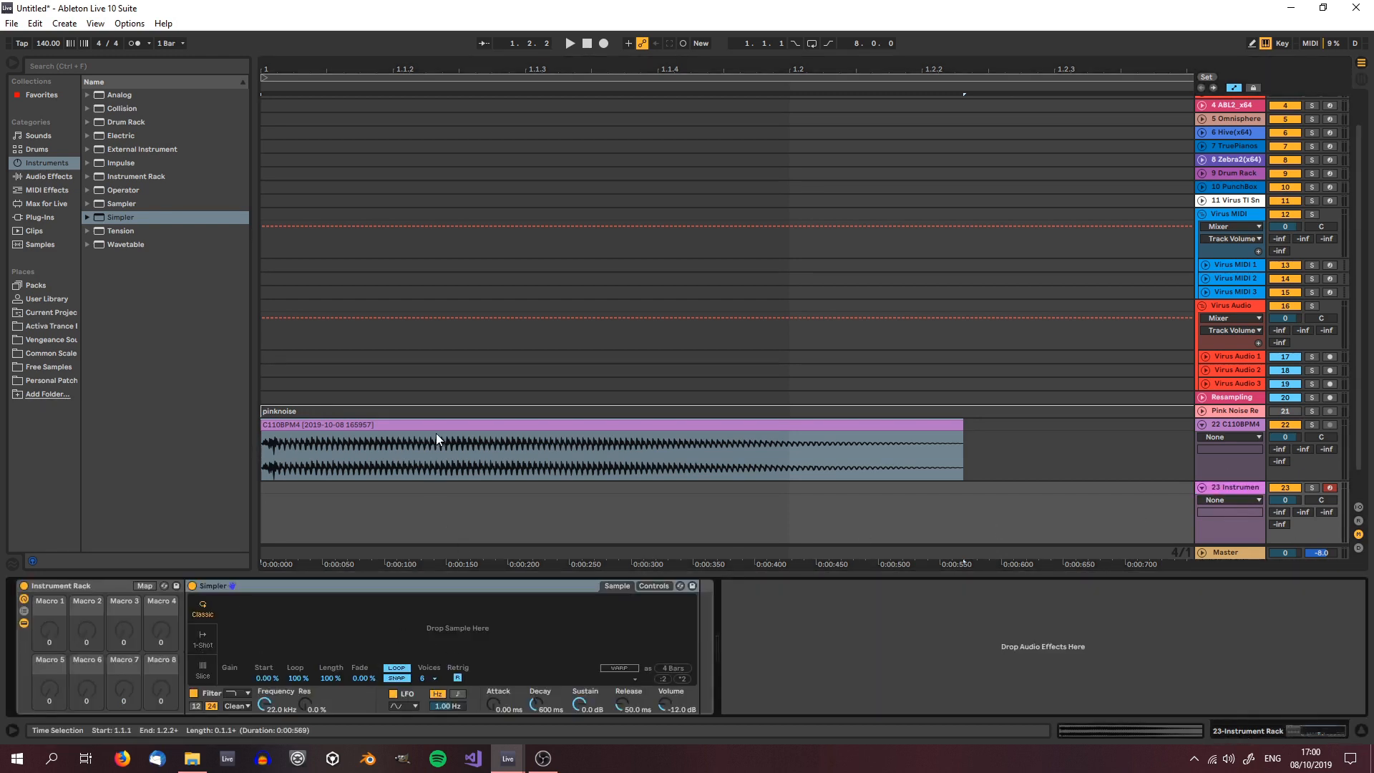
pyautogui.moveTo(435, 432); pyautogui.dragTo(401, 627)
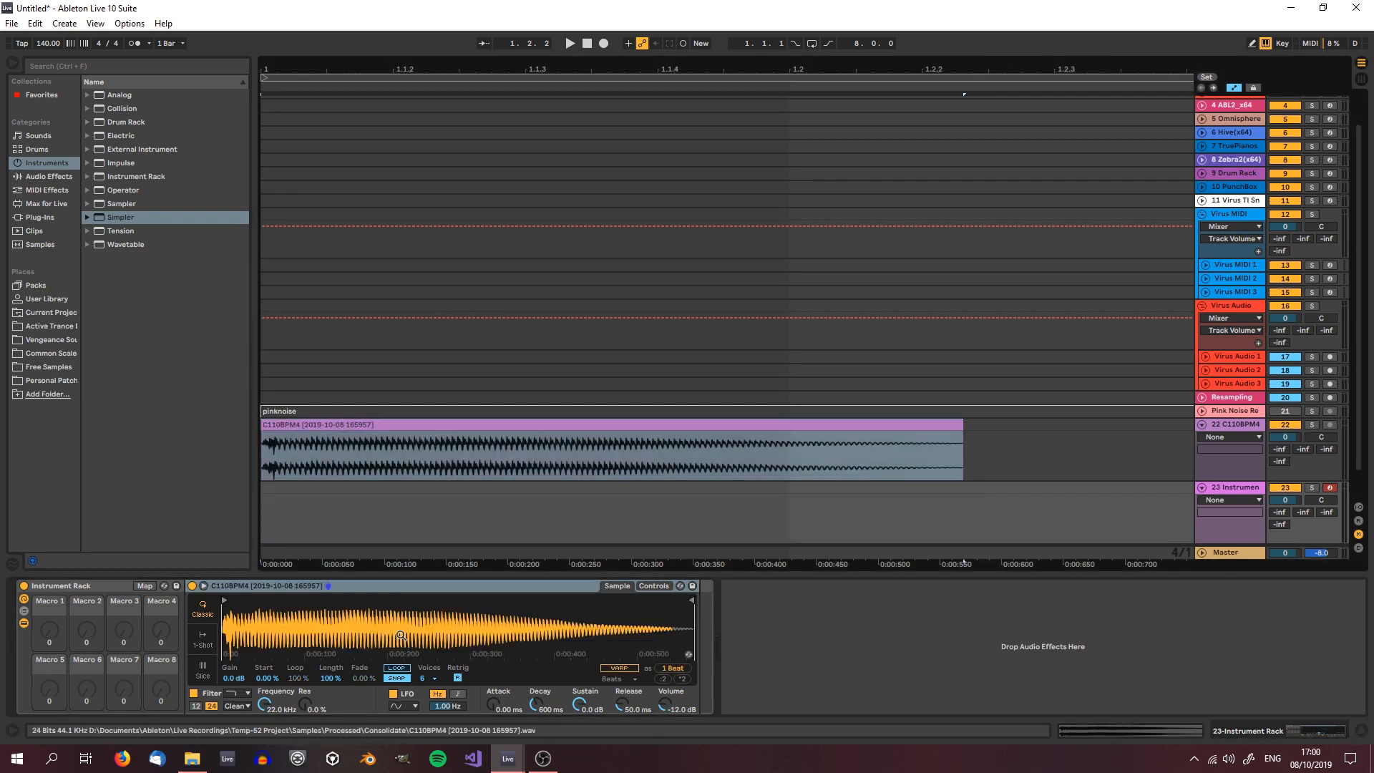
pyautogui.click(1243, 423)
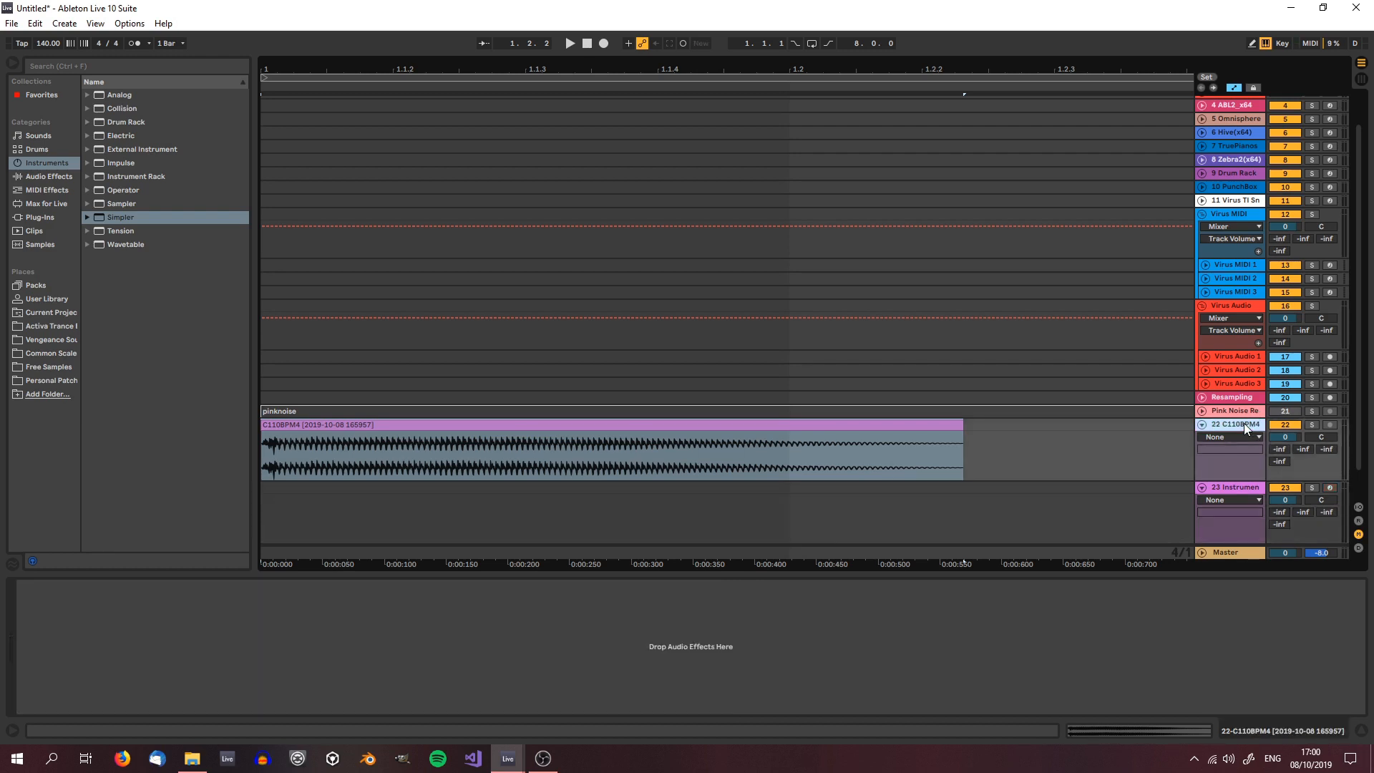
pyautogui.press('Delete')
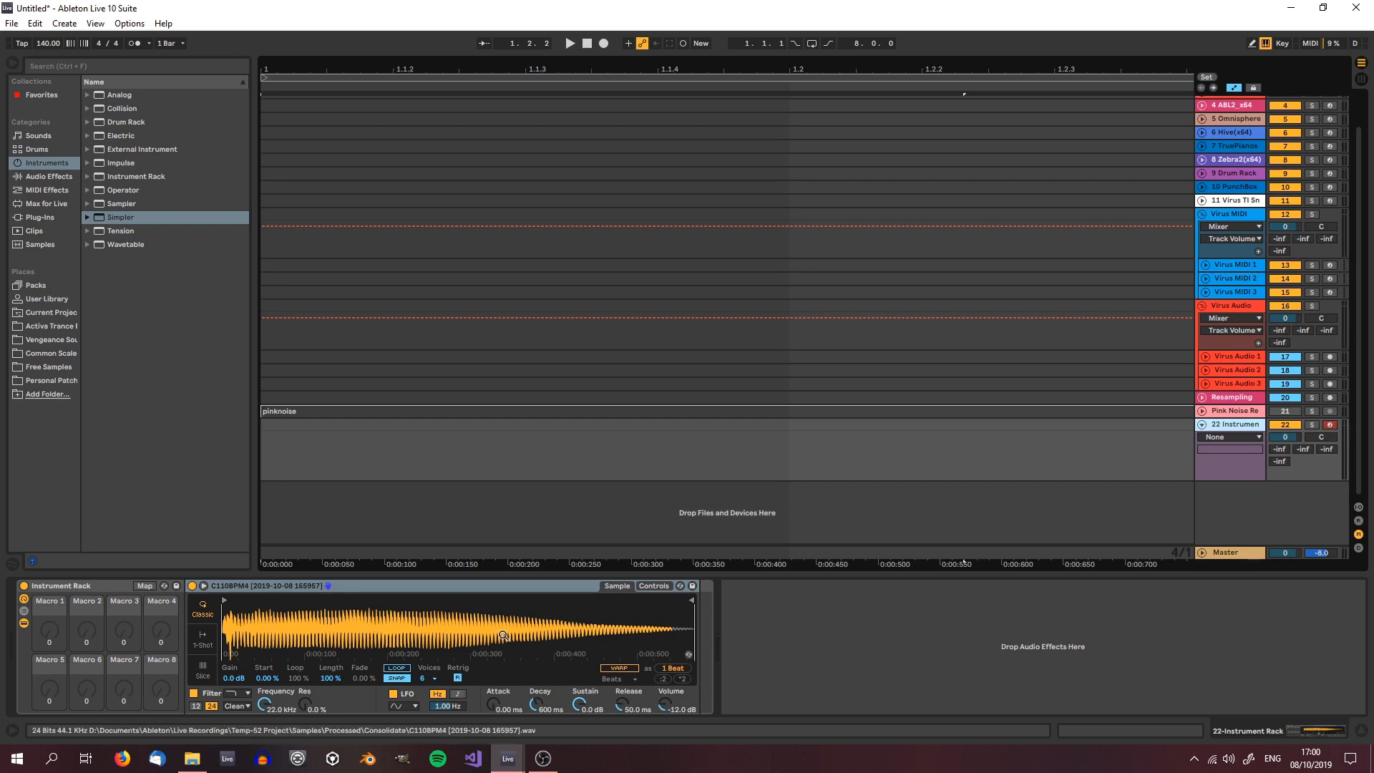
# Set the Simpler to 1 voice, turn Snap off and turn Loop on.
pyautogui.click(428, 678)
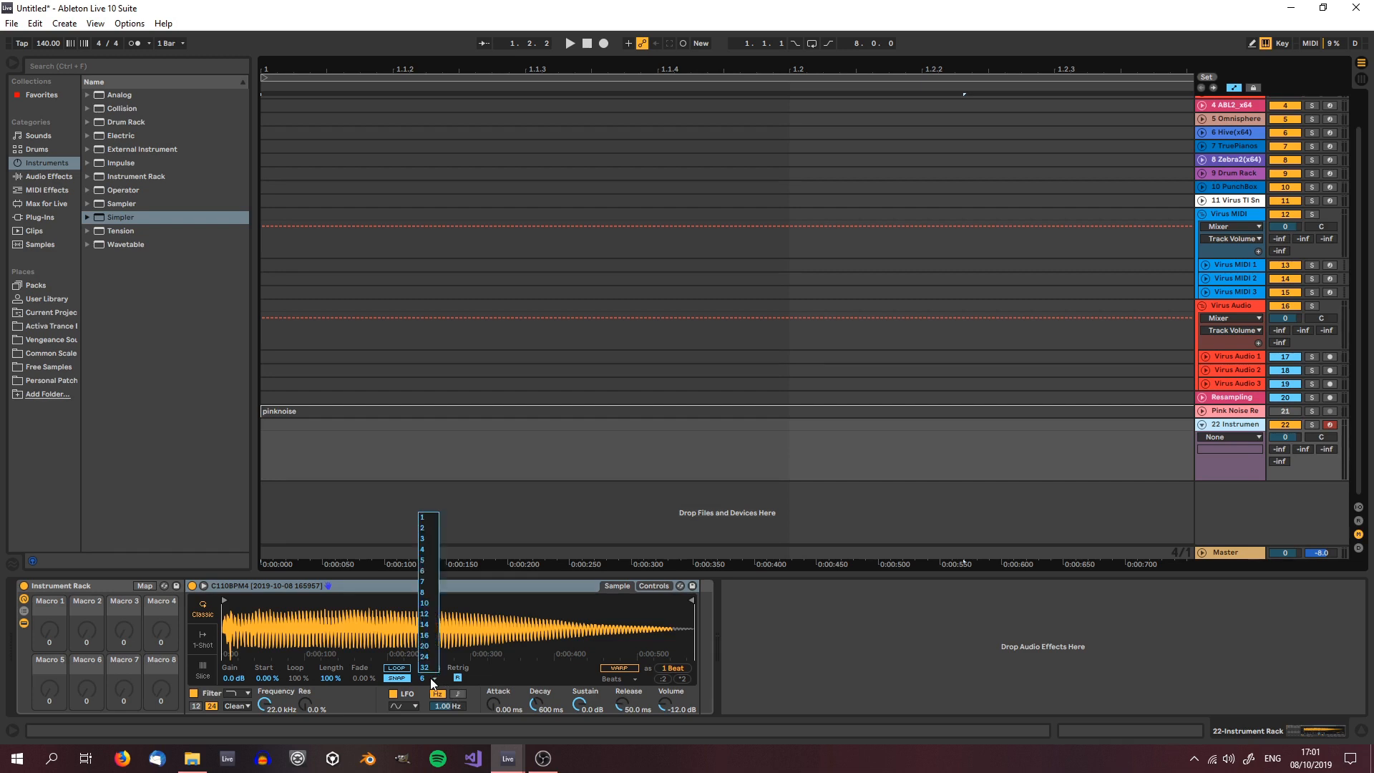
pyautogui.click(430, 514)
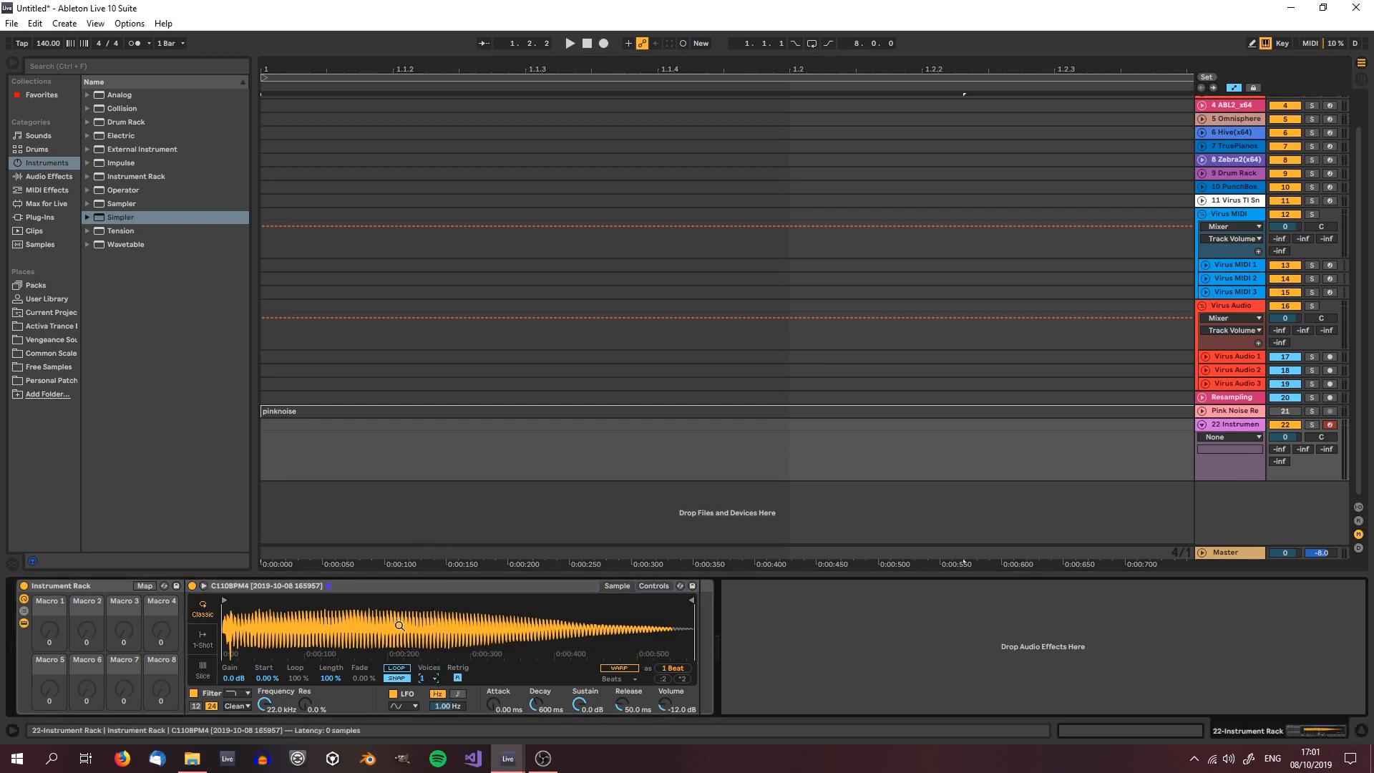
pyautogui.click(400, 678)
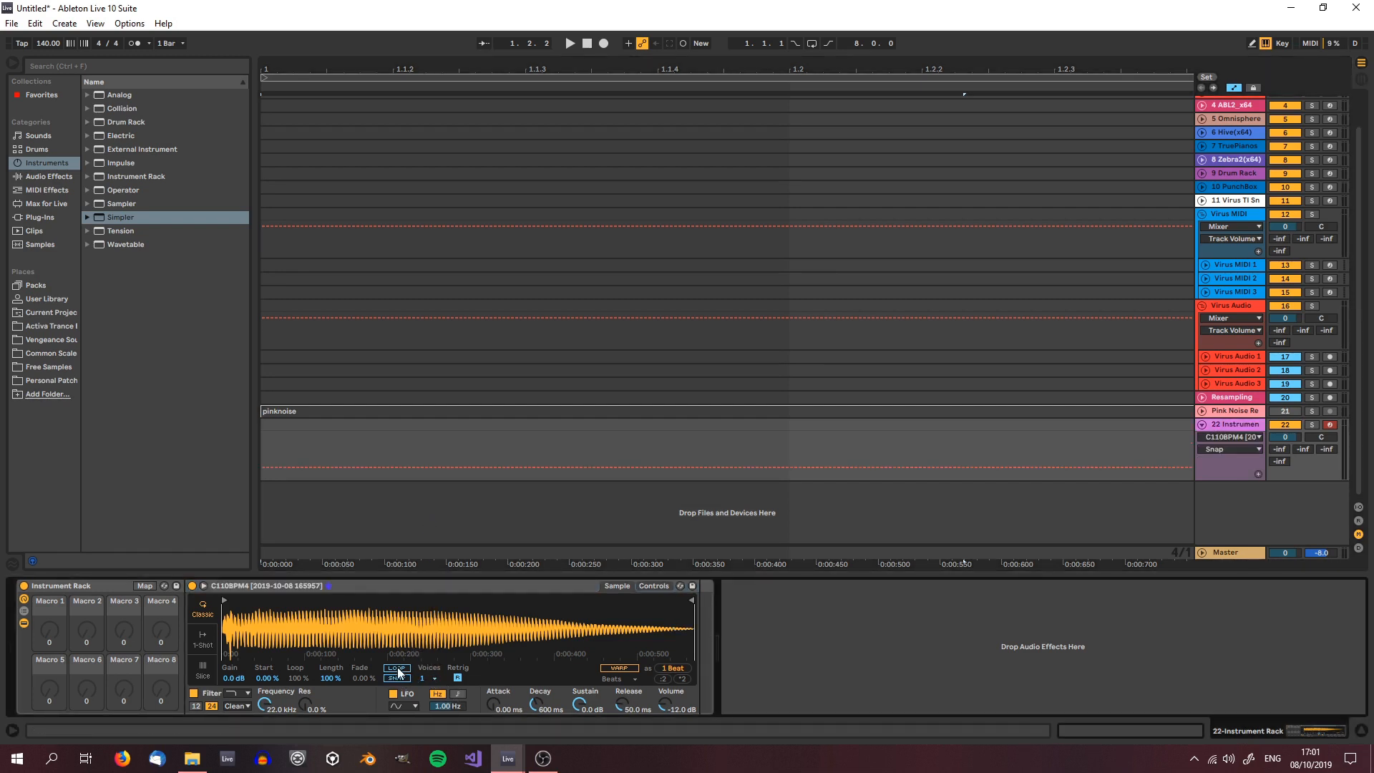
pyautogui.click(398, 667)
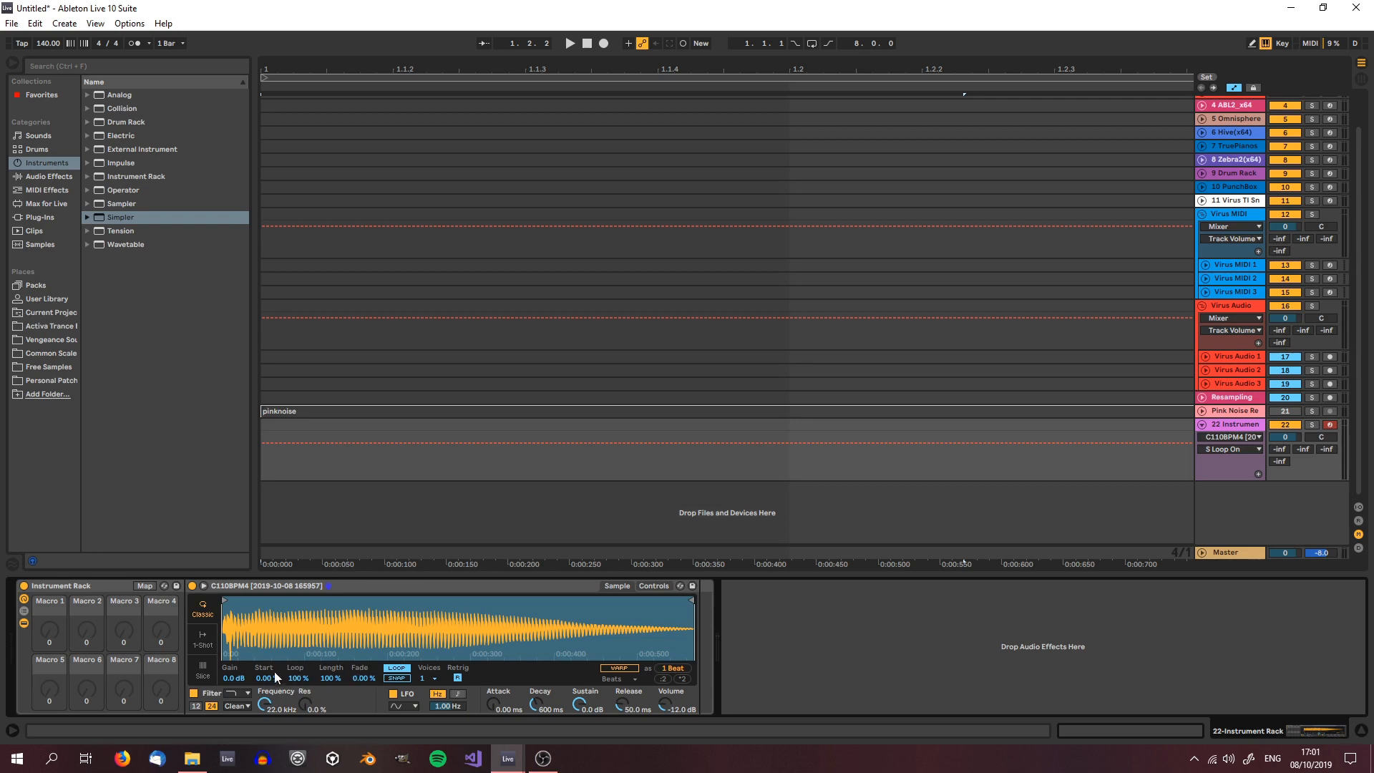
# Map the Simpler's Start, Loop, Length and Fade parameters to Macros 1 to 4 of the Instrument Rack.
pyautogui.click(146, 585)
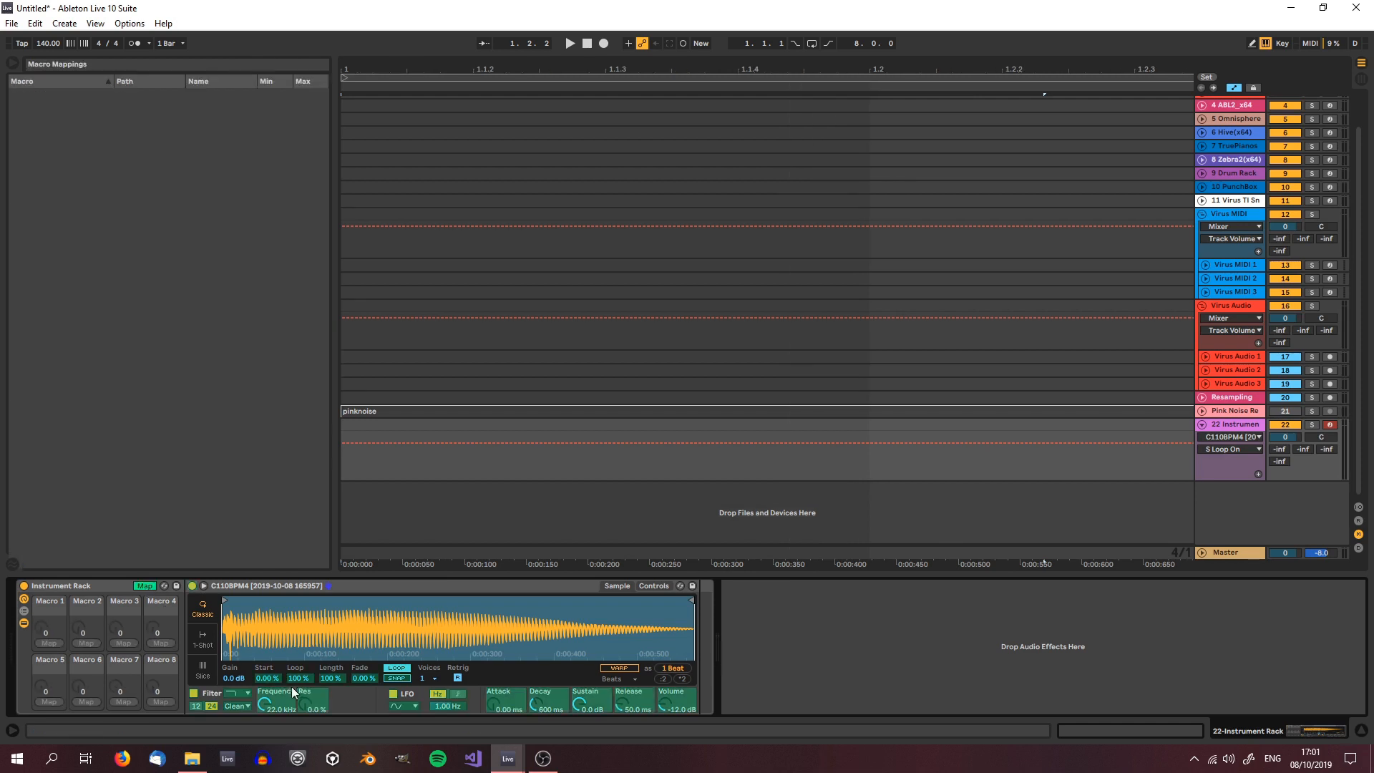
pyautogui.click(273, 678)
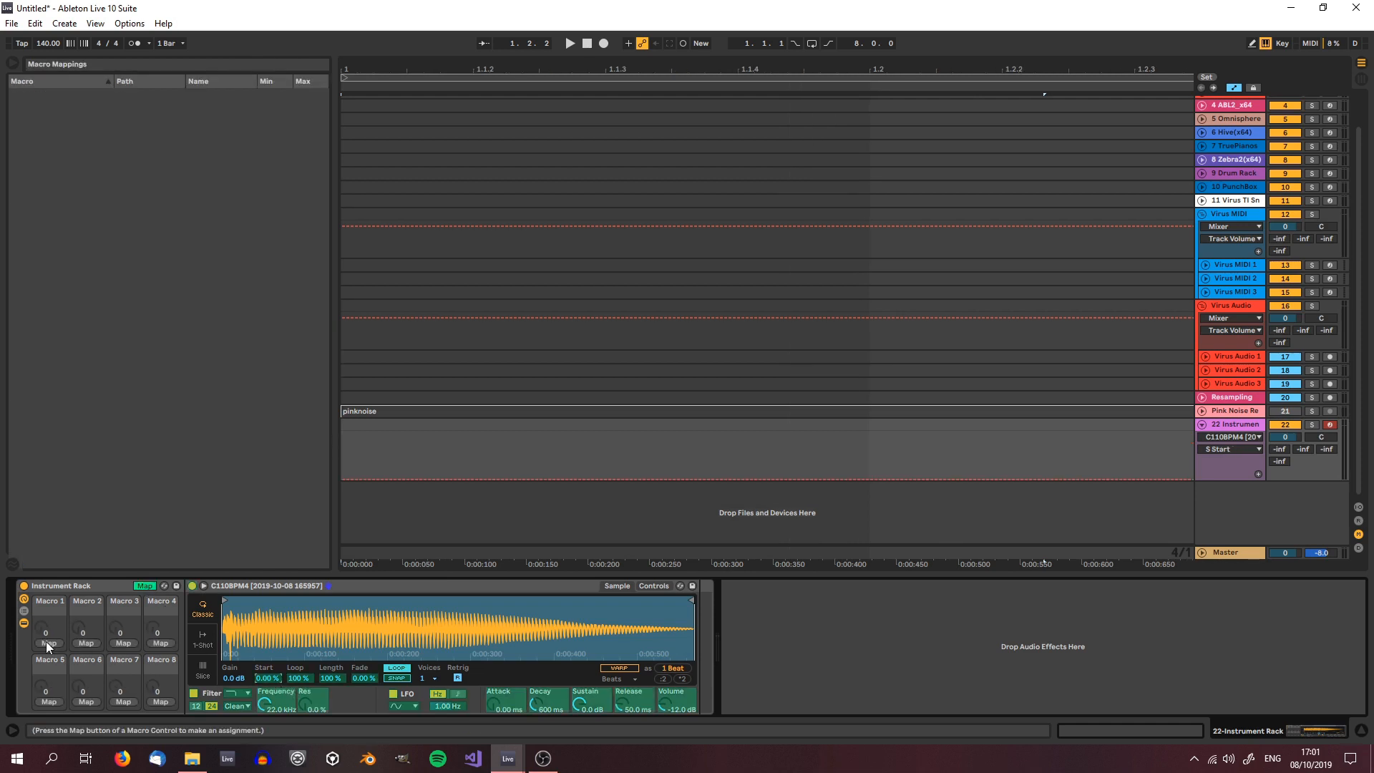
pyautogui.click(46, 642)
pyautogui.click(306, 677)
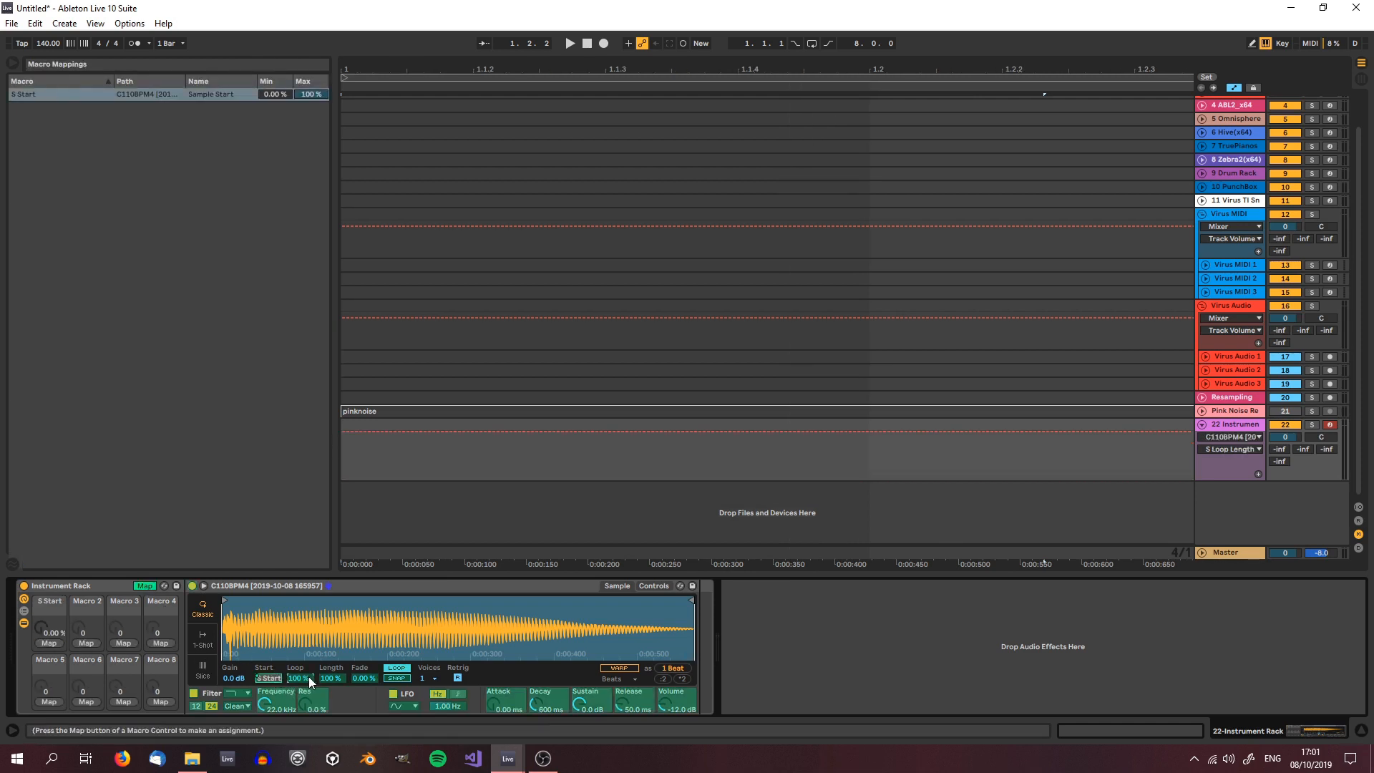
pyautogui.click(83, 644)
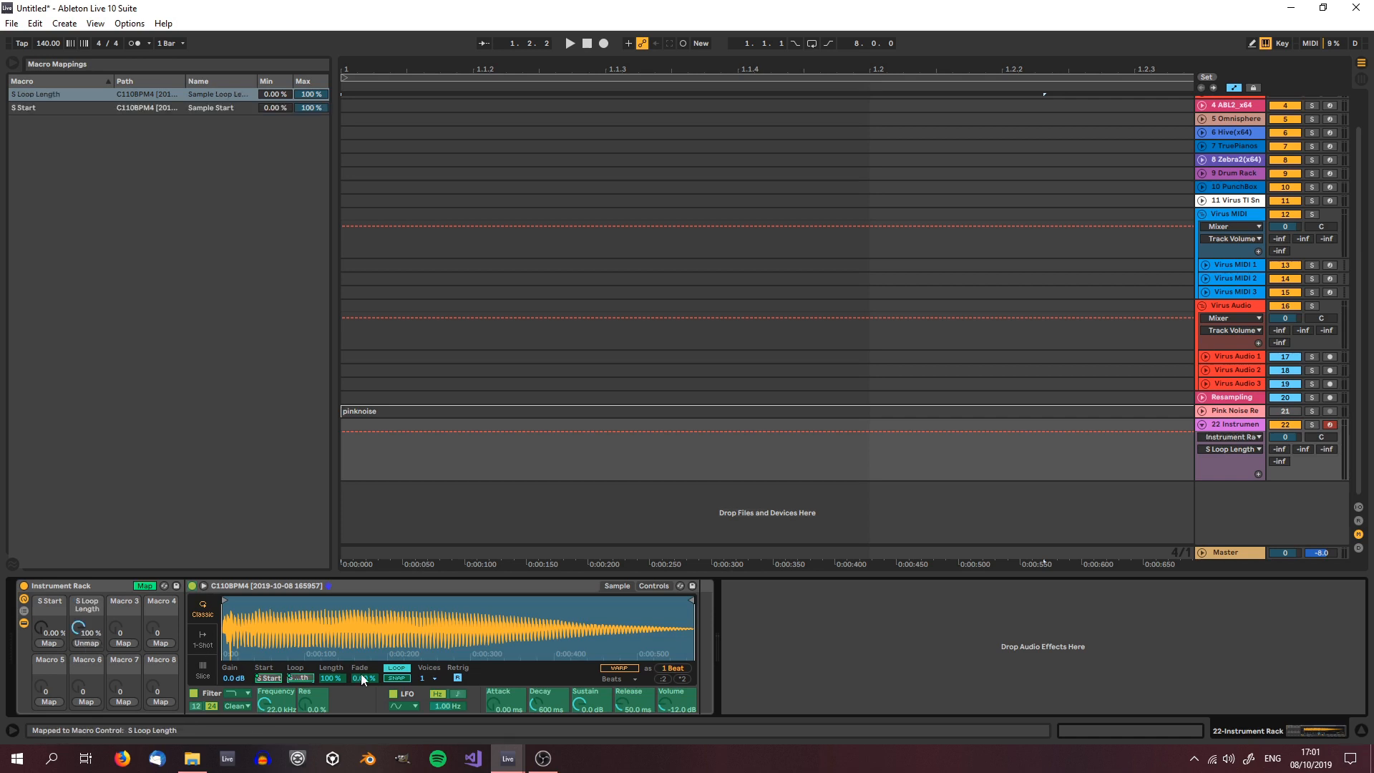
pyautogui.click(331, 677)
pyautogui.click(124, 643)
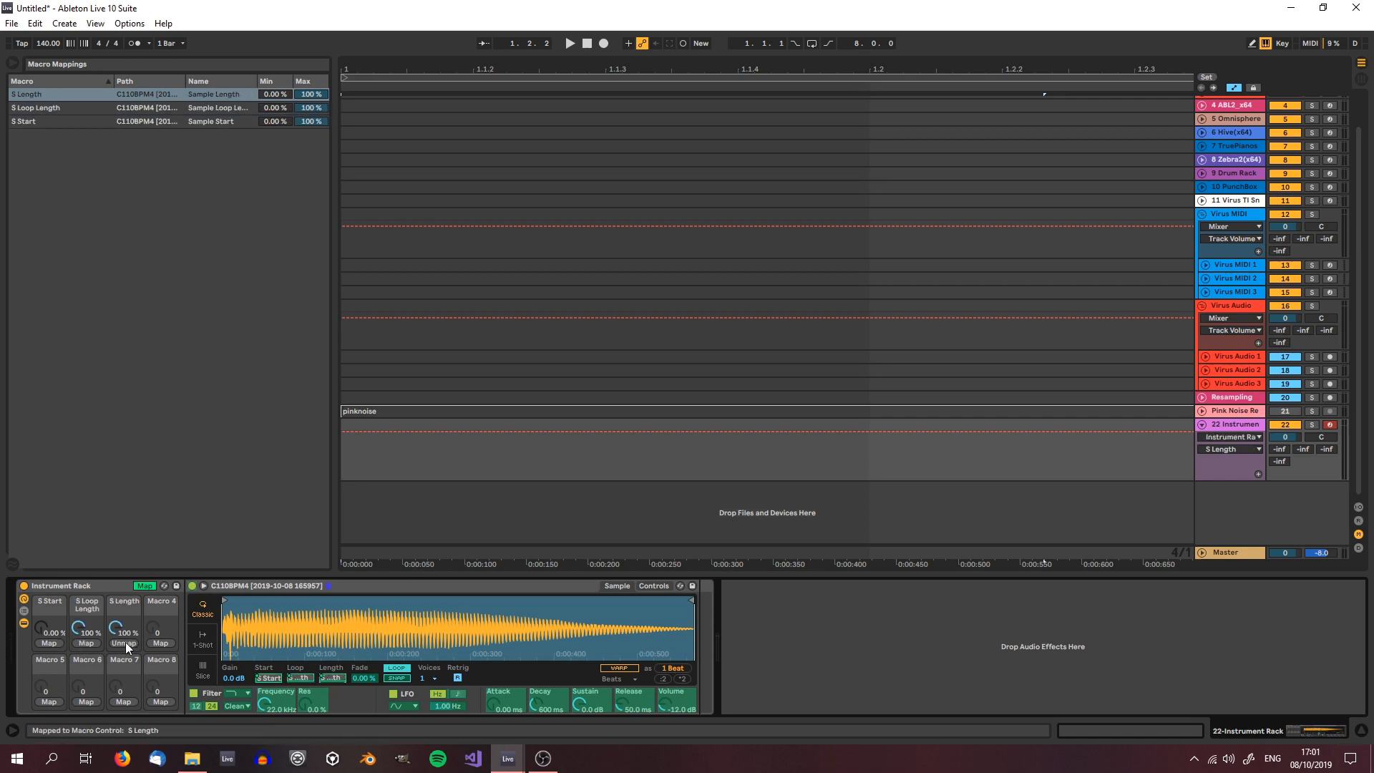
pyautogui.click(357, 678)
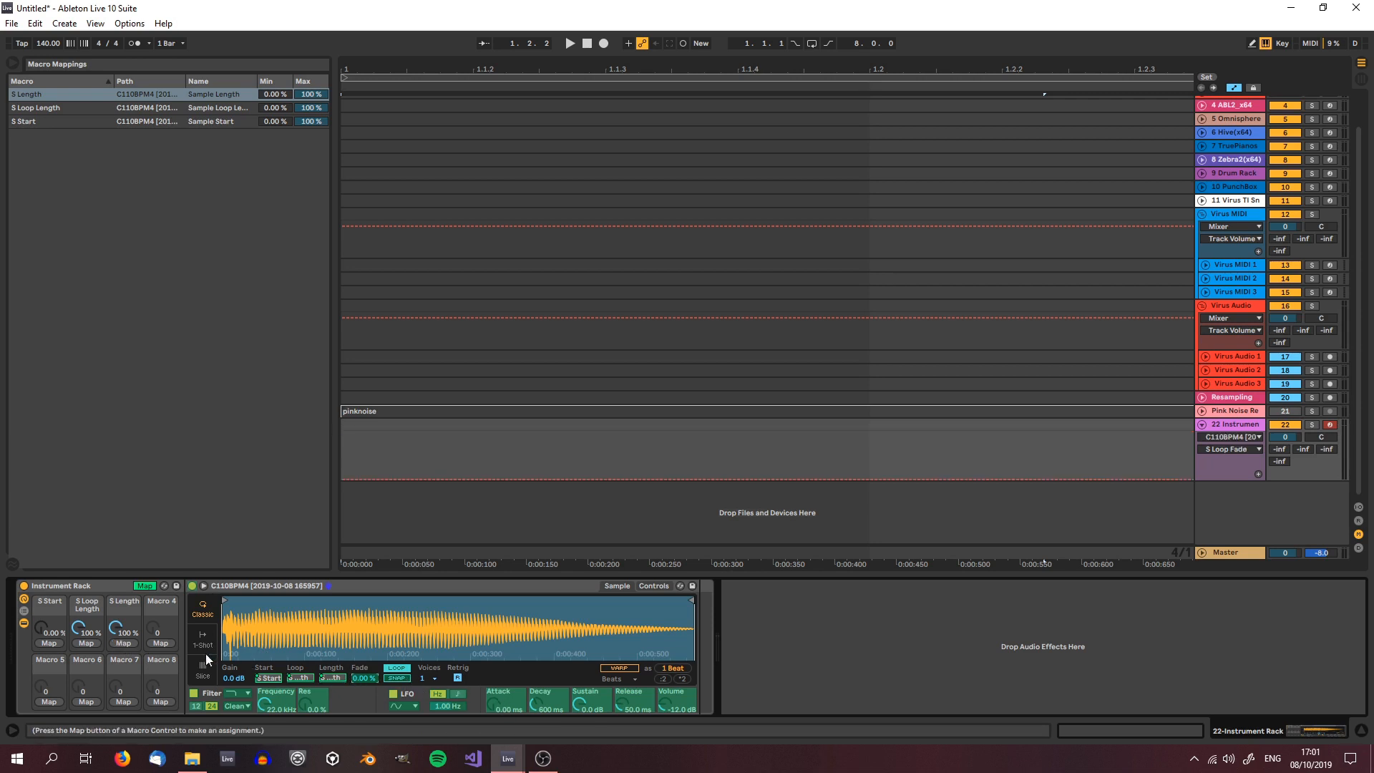
pyautogui.click(153, 642)
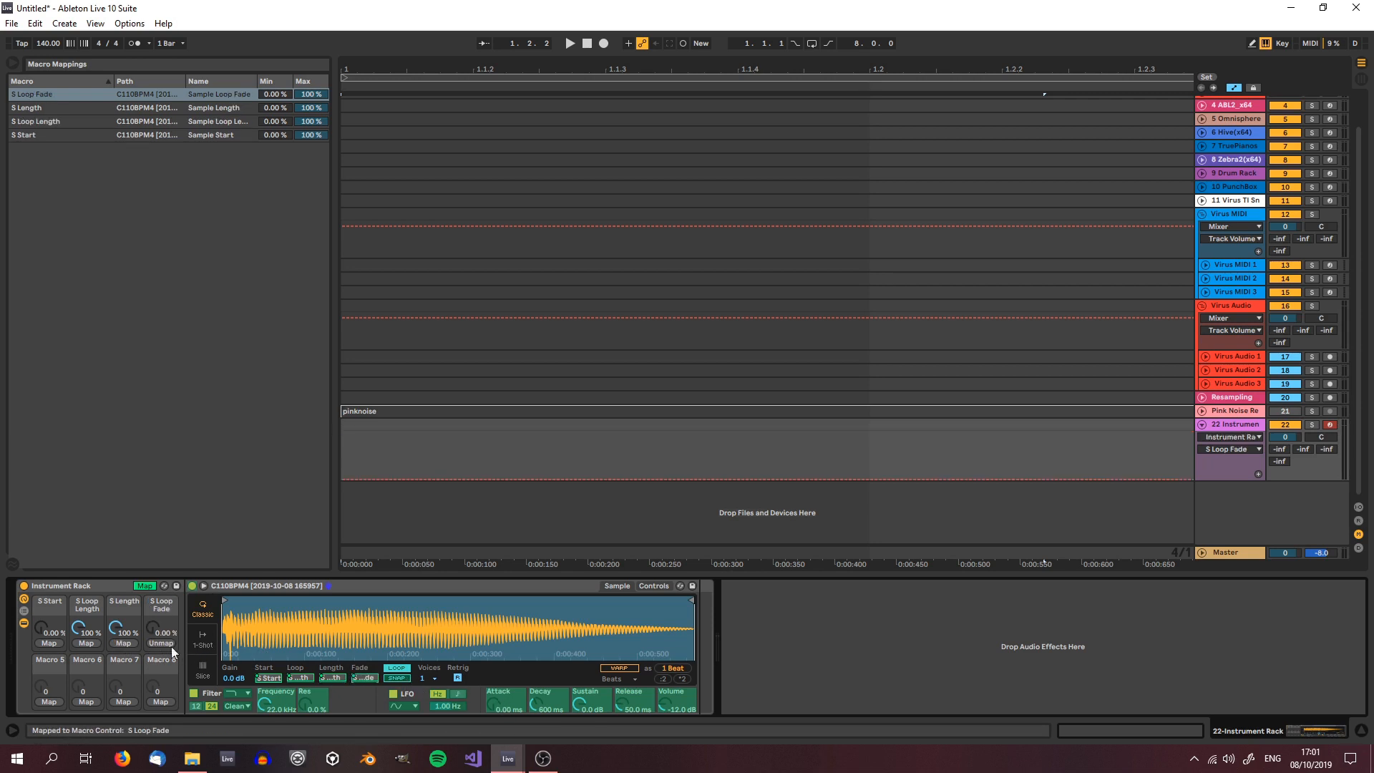
# Map the Simpler's filter Frequency to Macro 5 and leave macro mapping mode.
pyautogui.click(265, 702)
pyautogui.click(58, 700)
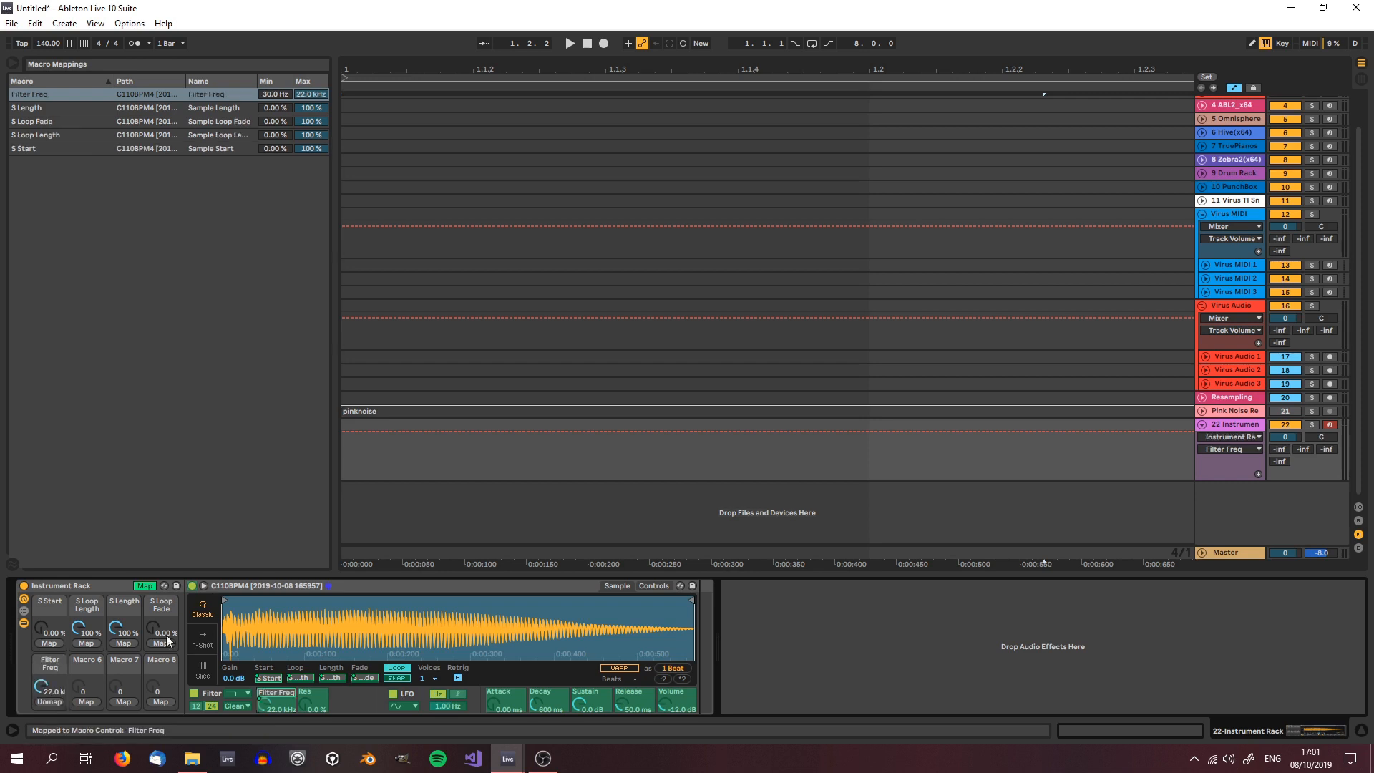
pyautogui.click(146, 586)
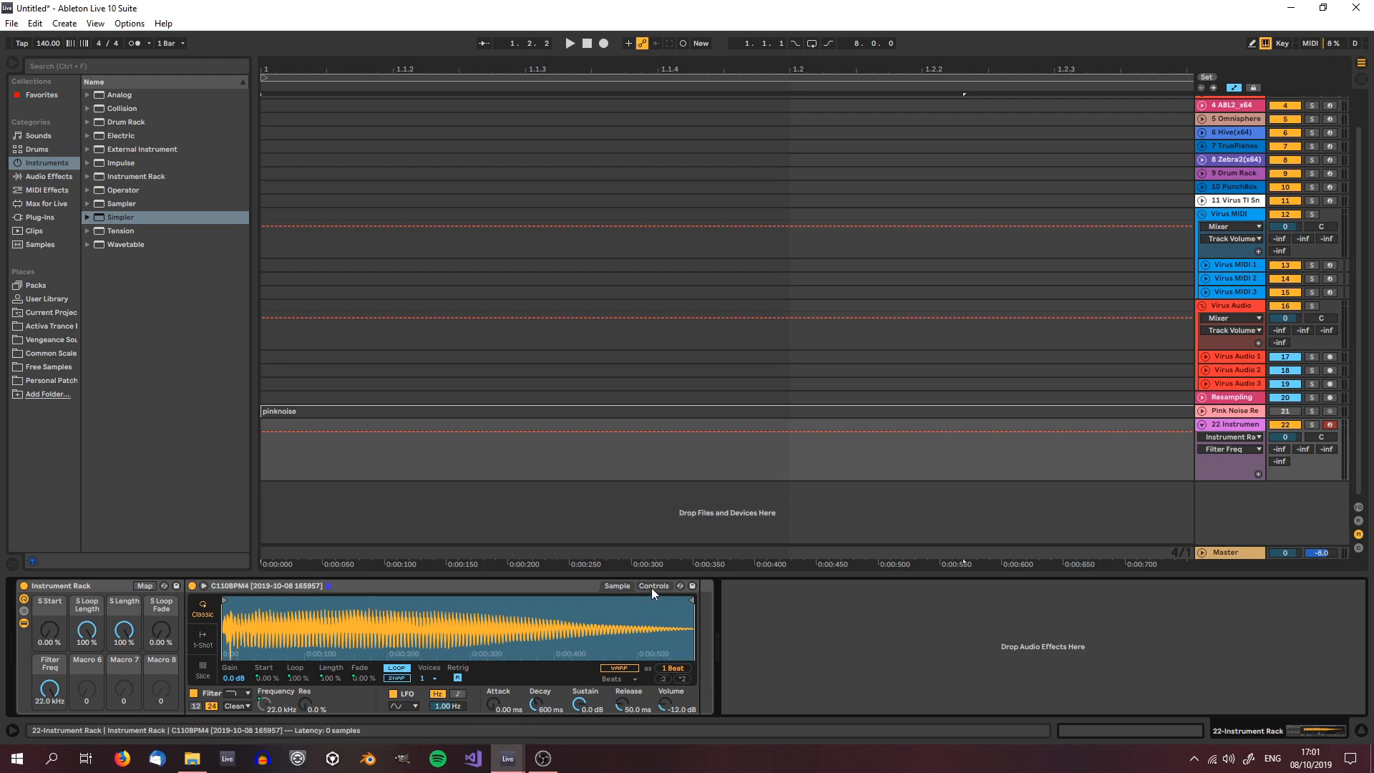
# In the Simpler's controls, set the amplitude envelope attack to 0.29 ms and the Vol<Vel amount to 0%.
pyautogui.click(368, 680)
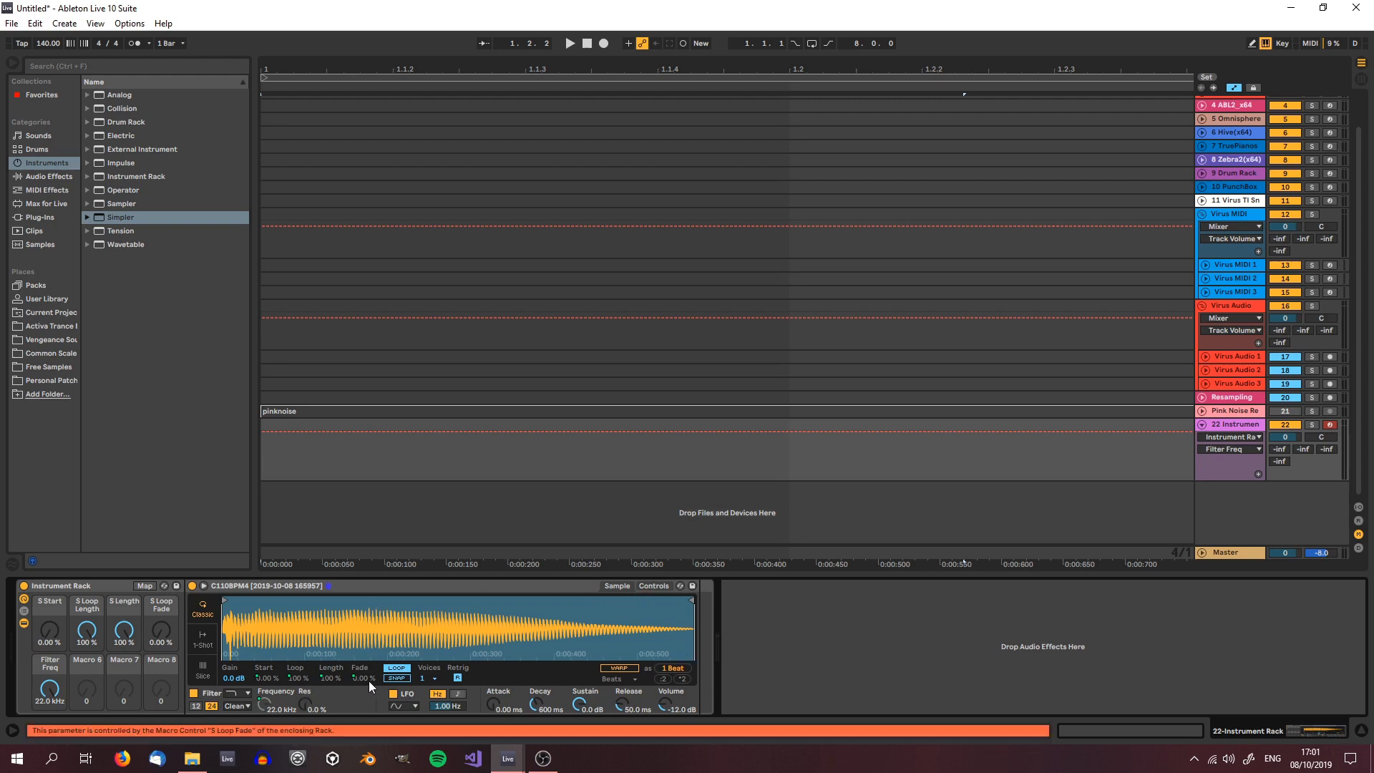
pyautogui.click(653, 585)
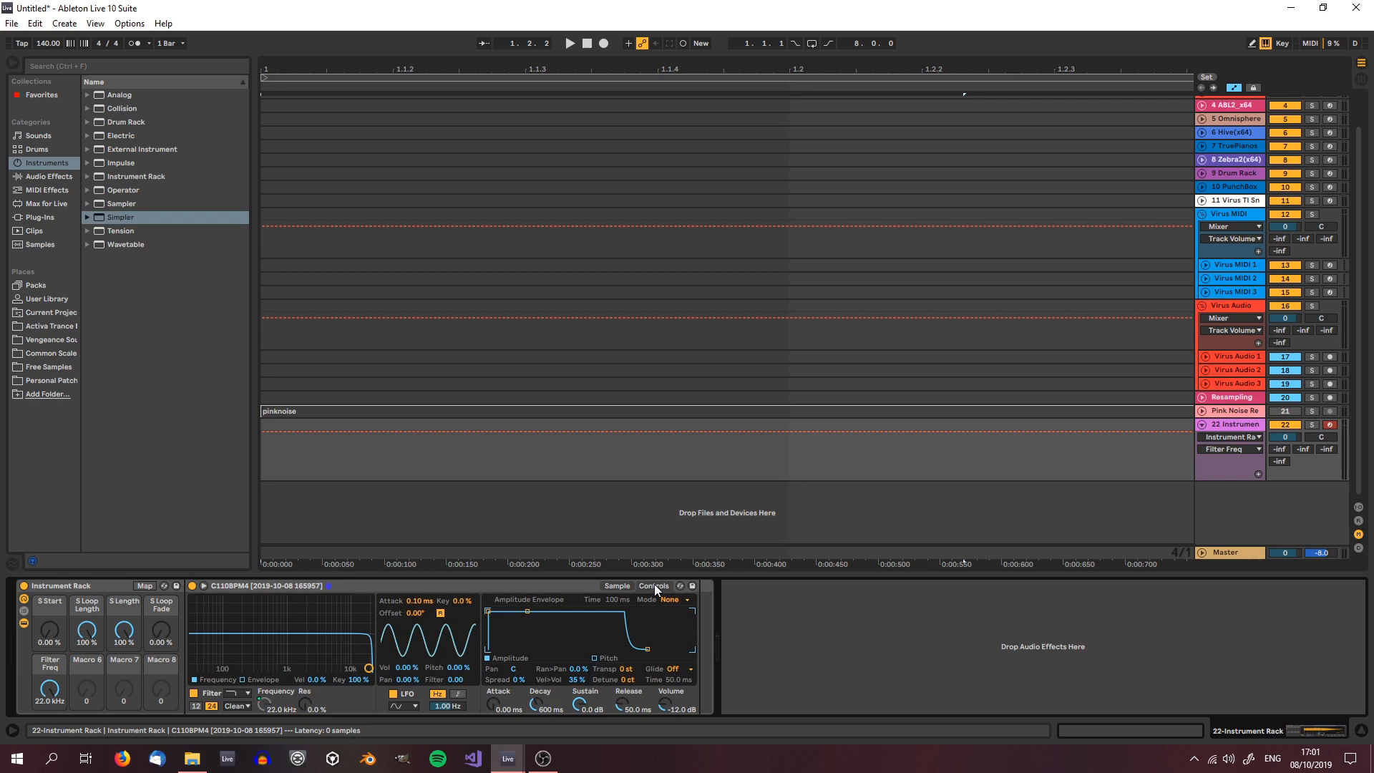
pyautogui.click(495, 701)
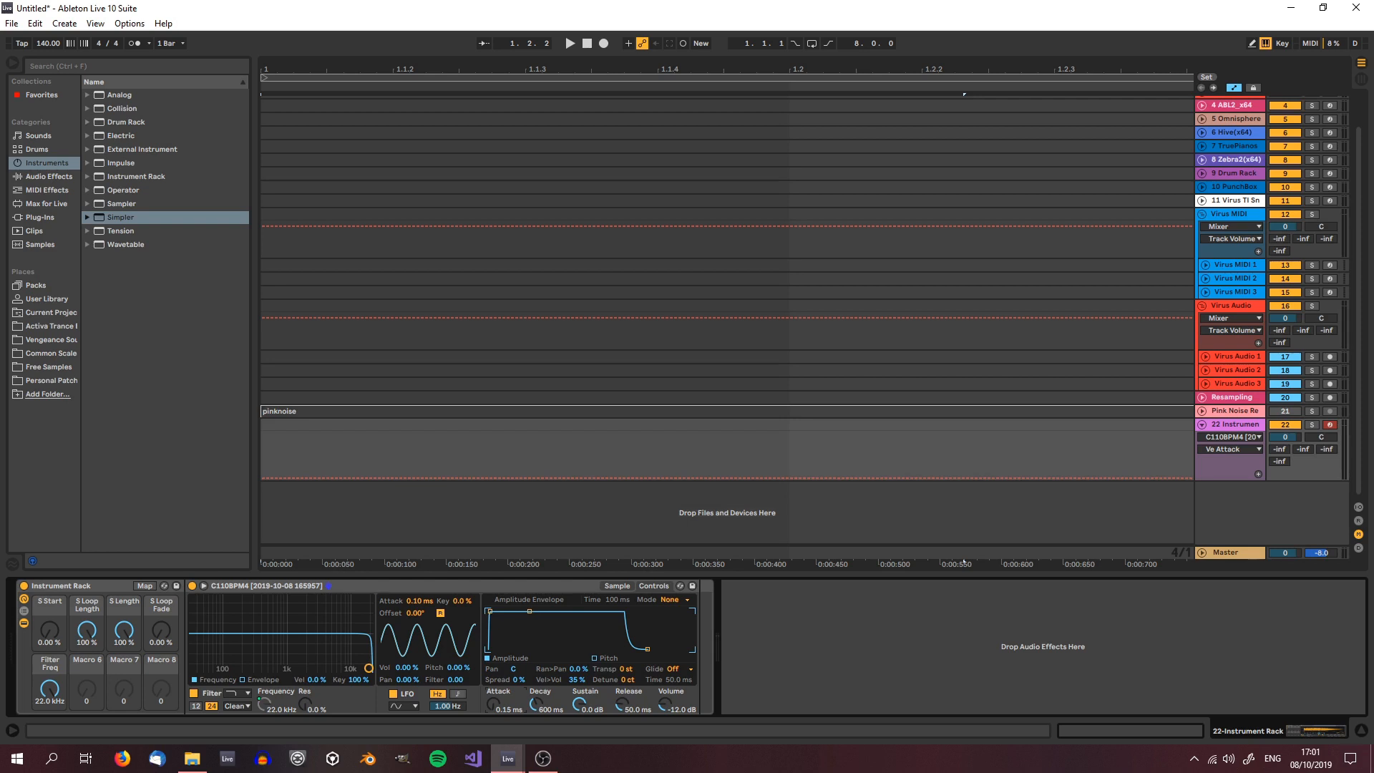
pyautogui.moveTo(494, 704); pyautogui.dragTo(493, 700)
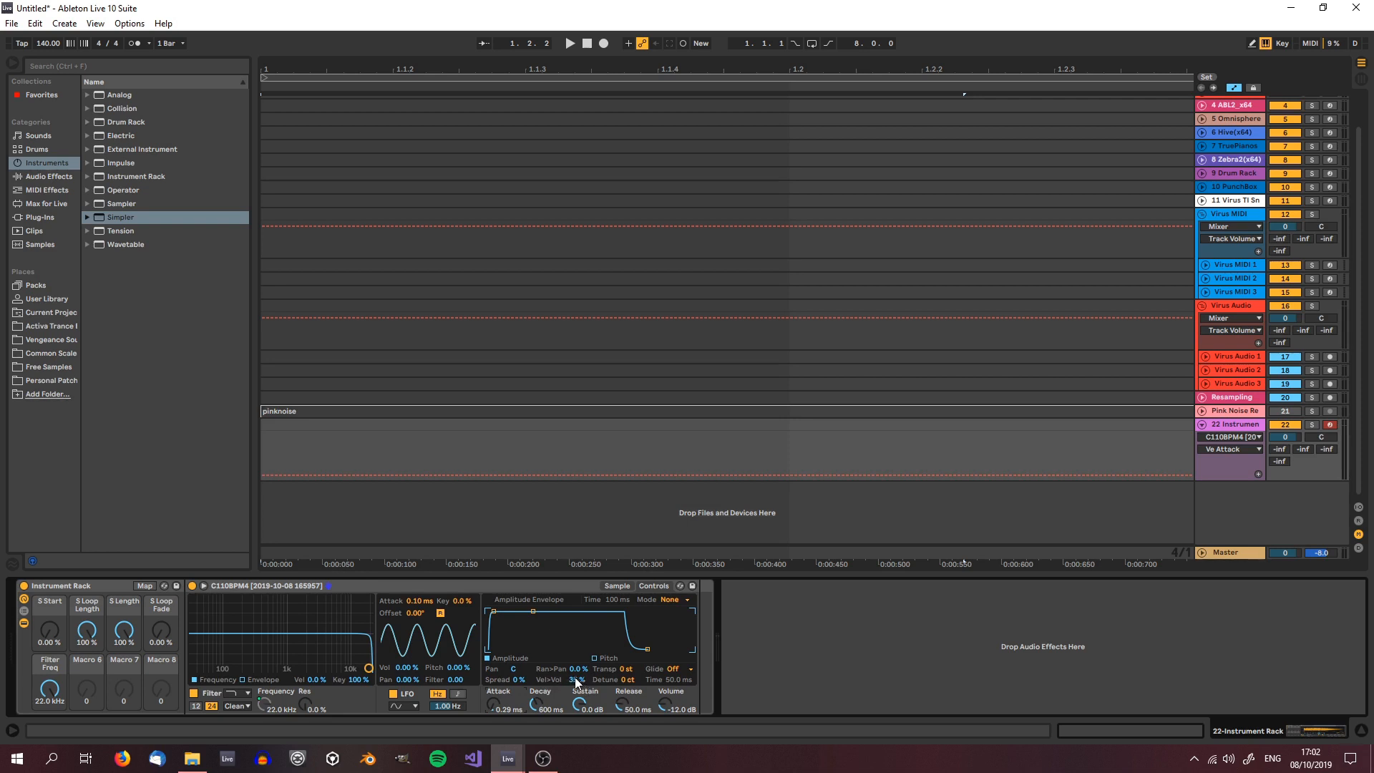
pyautogui.moveTo(578, 679); pyautogui.dragTo(578, 716)
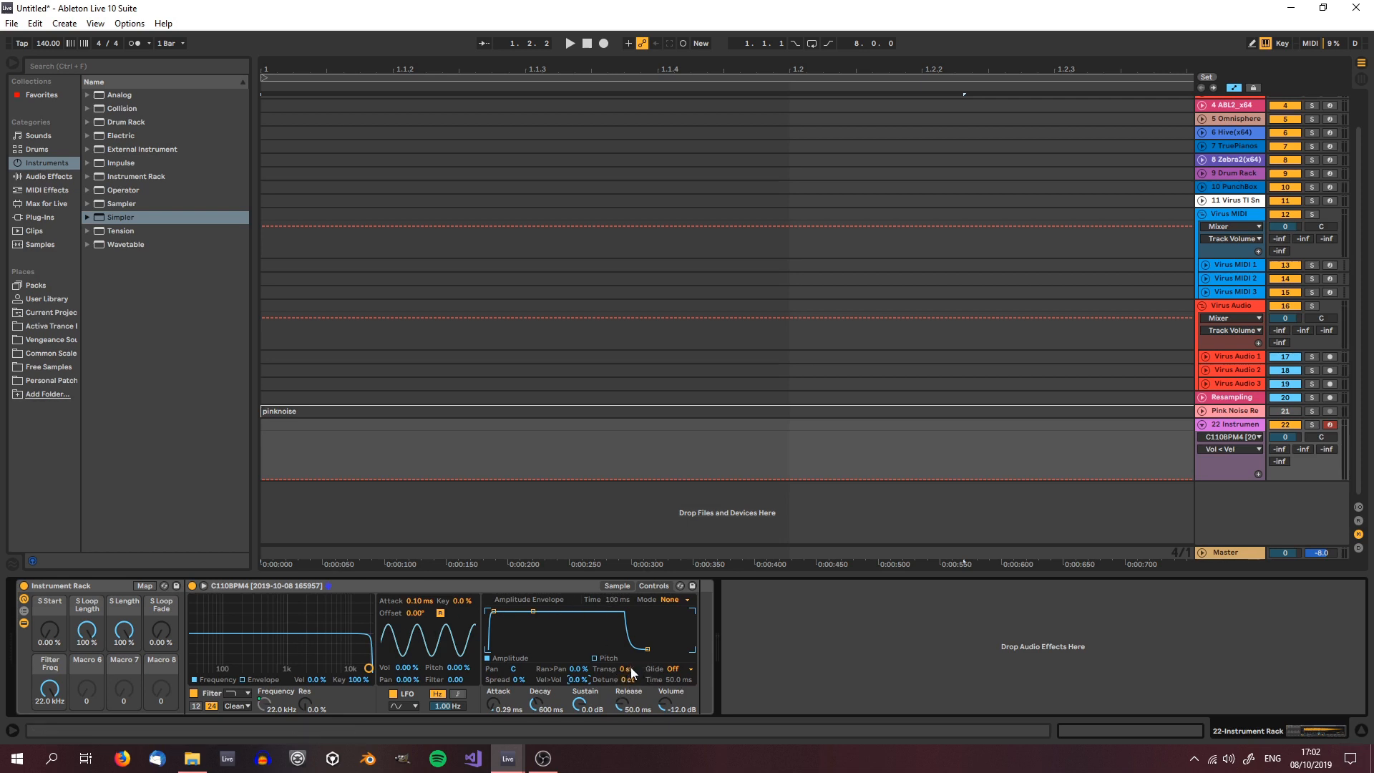
# Keep Transpose at 0 st, set the glide mode to Glide and the glide time to 41.4 ms.
pyautogui.moveTo(626, 675)
pyautogui.mouseDown()
pyautogui.moveTo(627, 661)
pyautogui.moveTo(624, 672)
pyautogui.mouseUp()
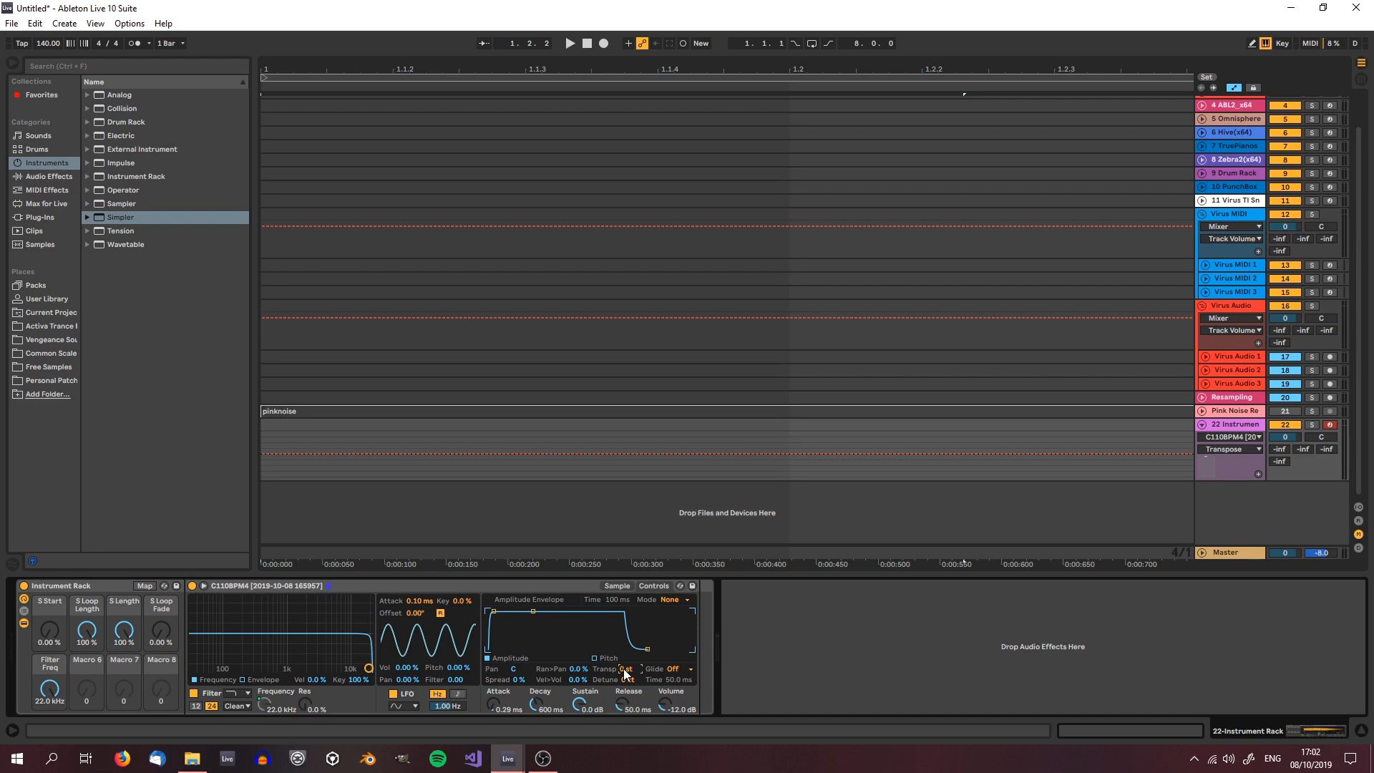
pyautogui.click(675, 670)
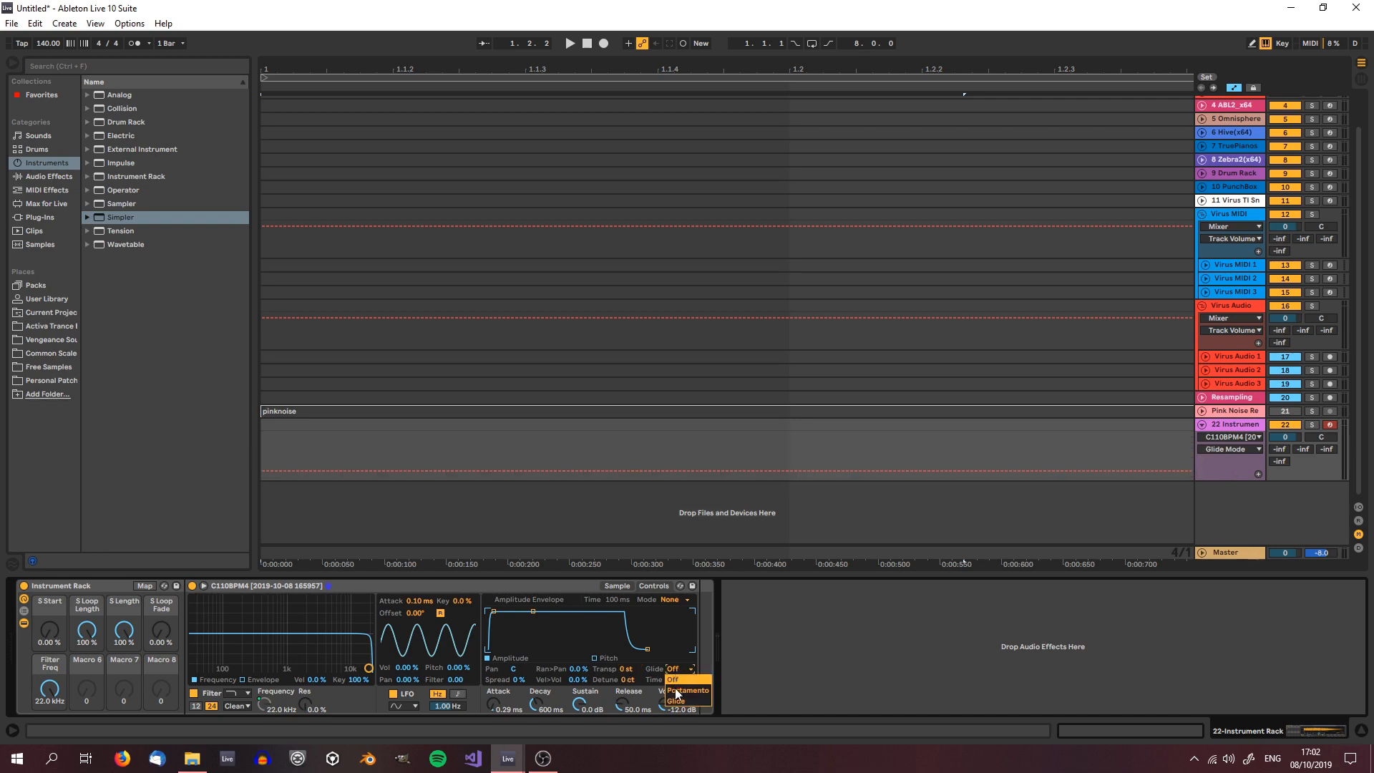
pyautogui.click(682, 701)
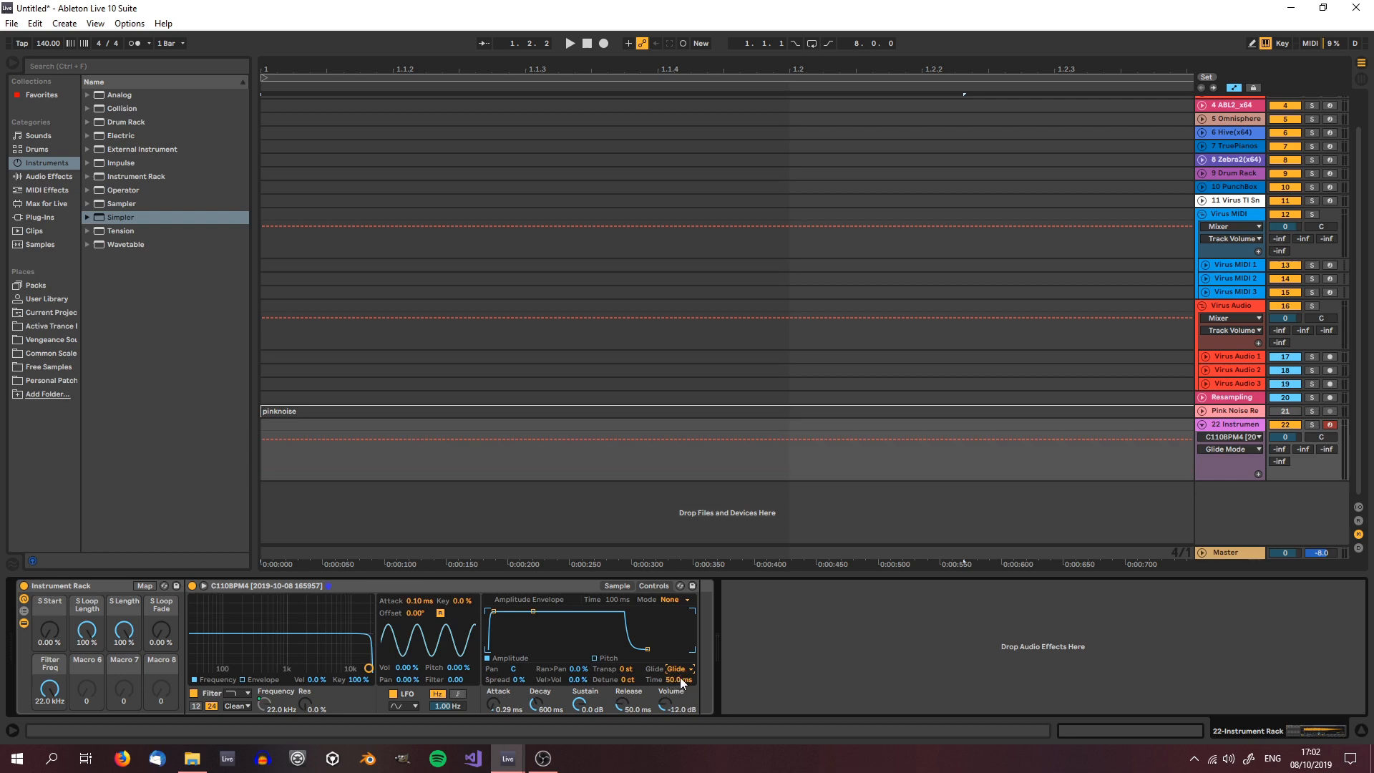
pyautogui.moveTo(678, 680); pyautogui.dragTo(678, 691)
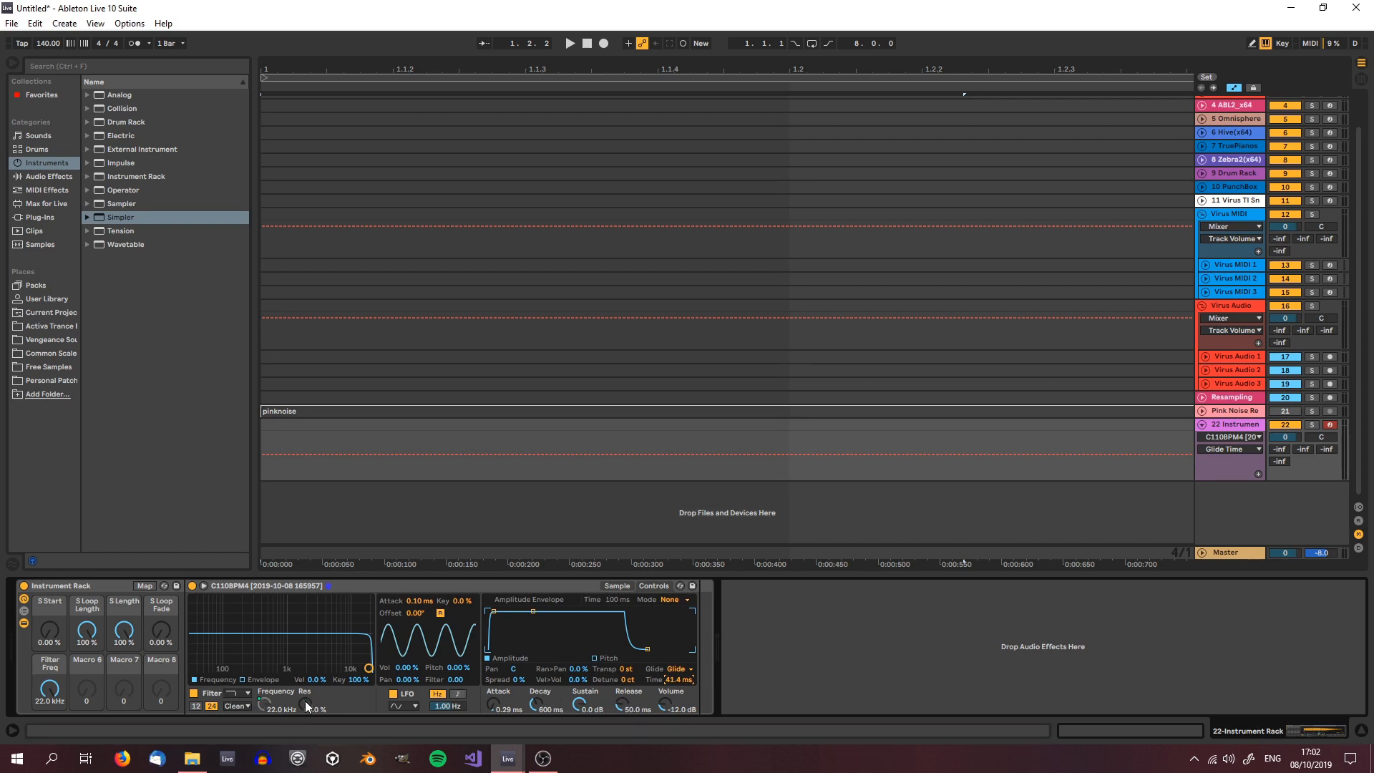
# Set the filter resonance to 50% and return to the Simpler's sample view.
pyautogui.moveTo(307, 703); pyautogui.dragTo(306, 673)
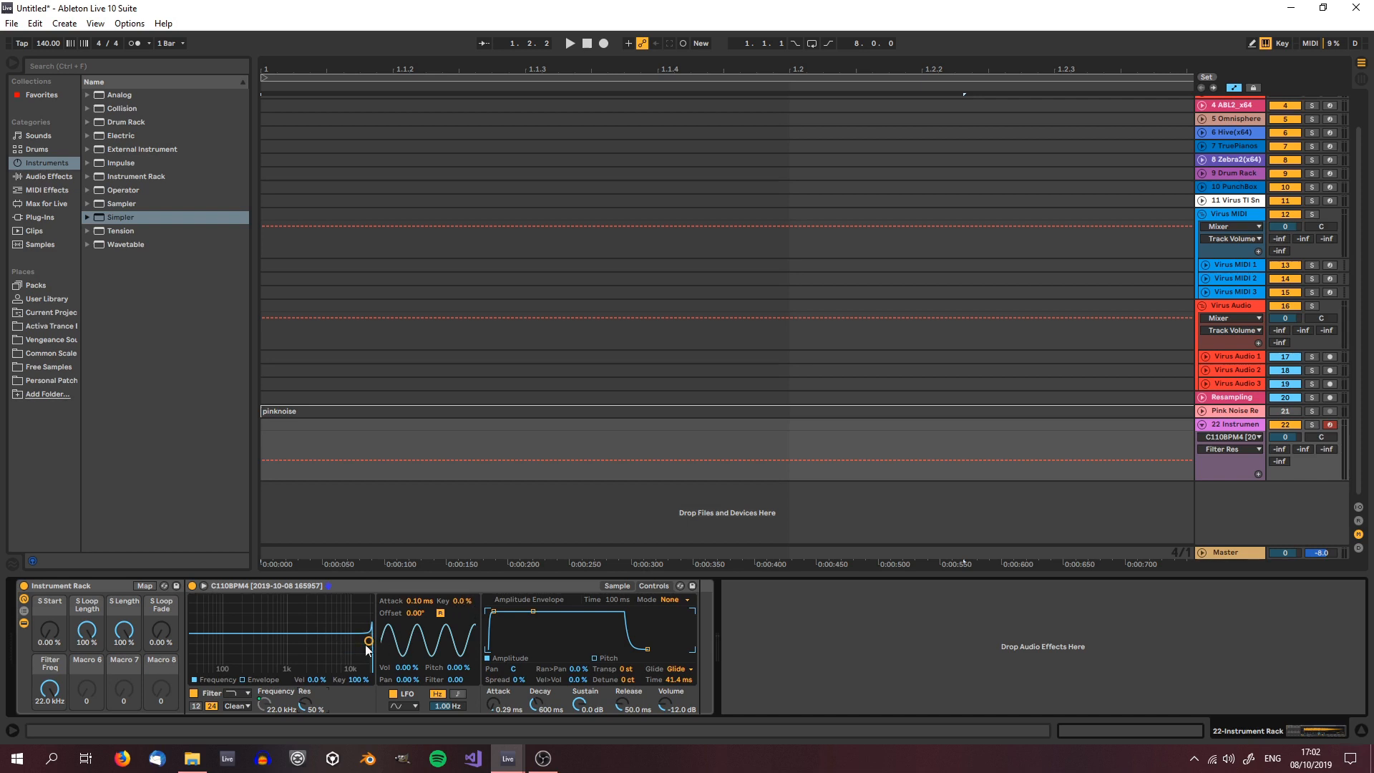
pyautogui.click(616, 586)
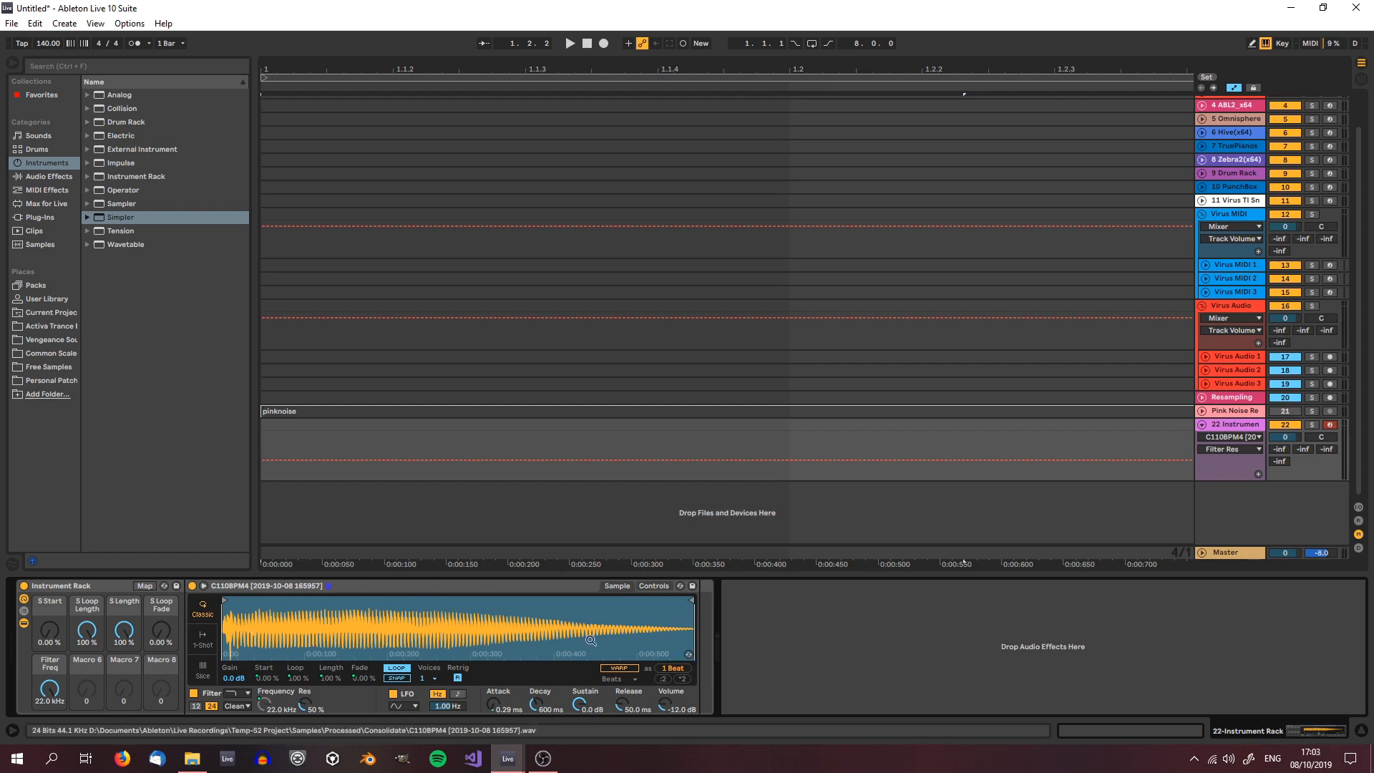
# Audition notes with the Instrument Rack selected and shorten the S Length macro to 1.17%.
pyautogui.press('a')
pyautogui.click(80, 584)
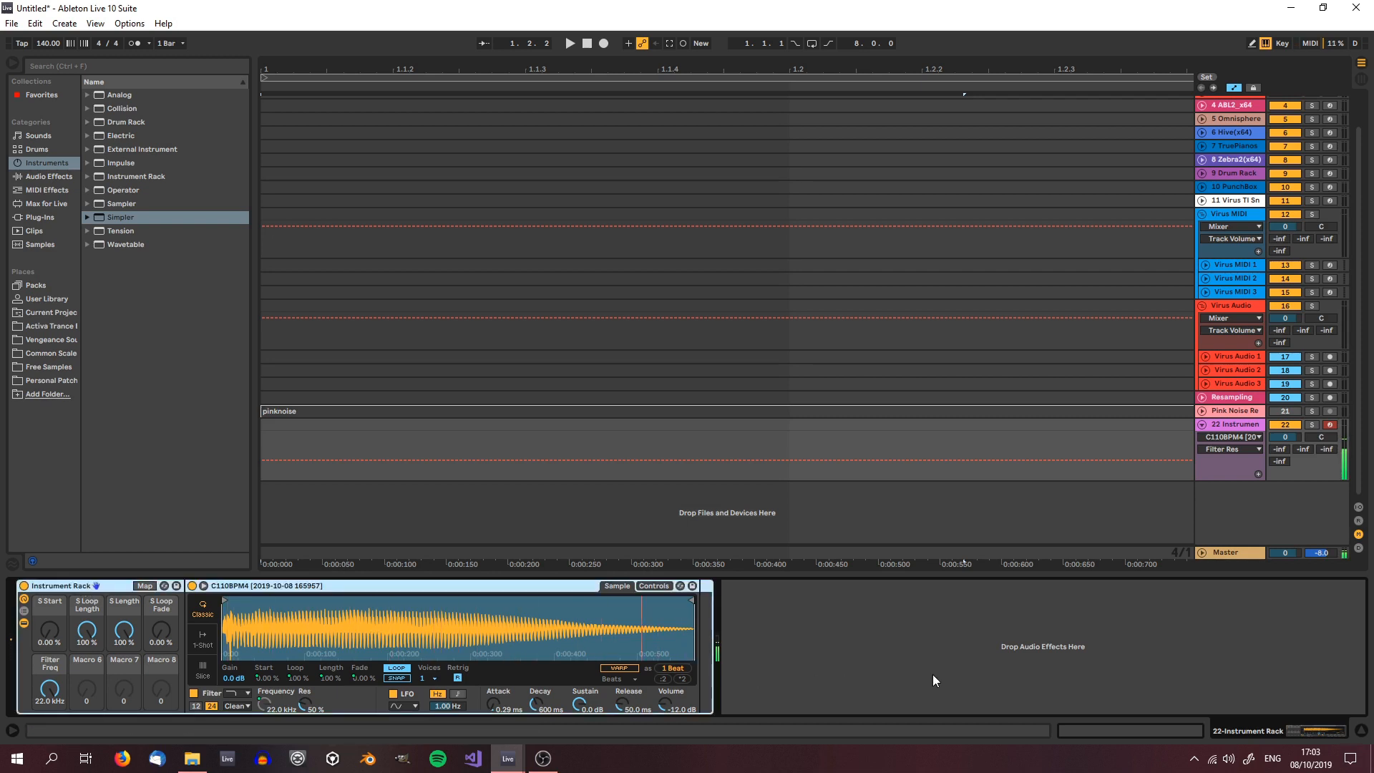
pyautogui.press('a')
pyautogui.press('a')
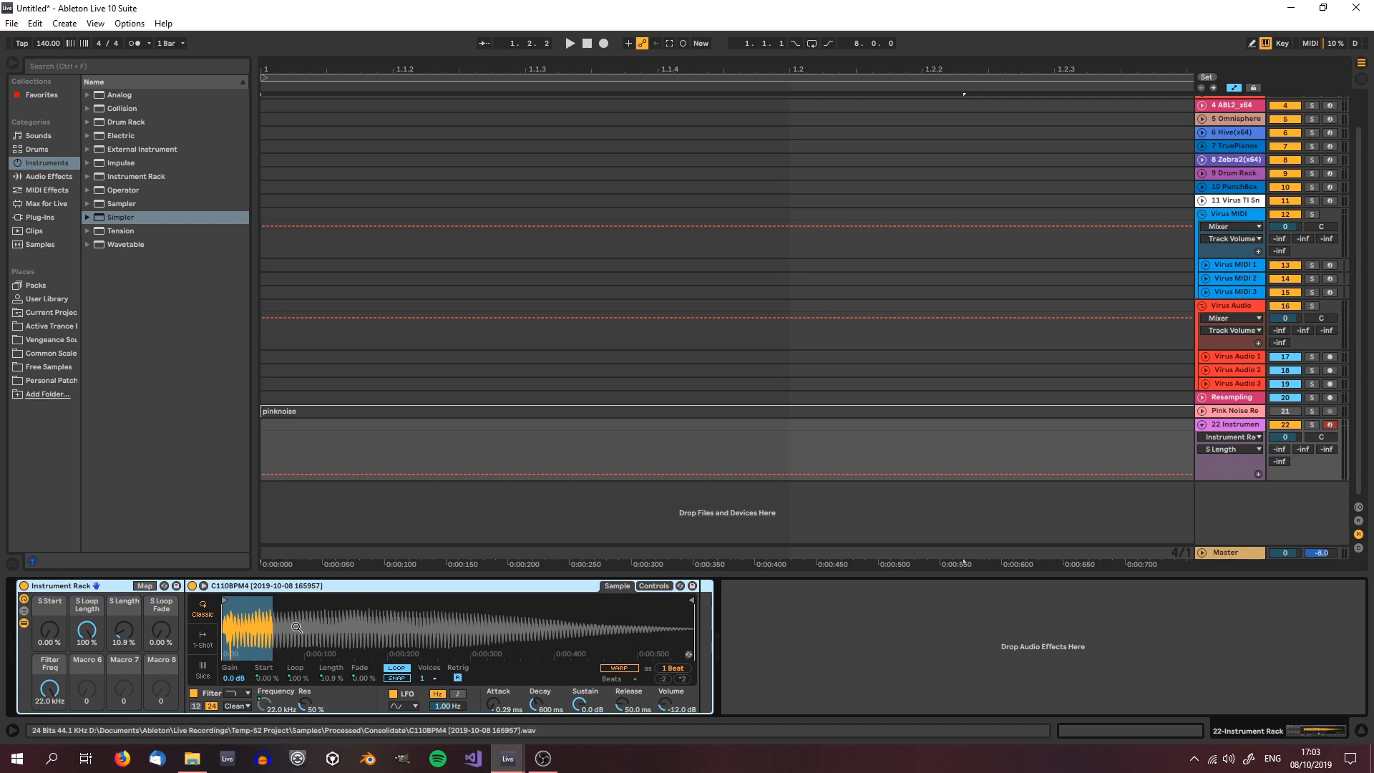
pyautogui.moveTo(677, 641); pyautogui.dragTo(678, 701)
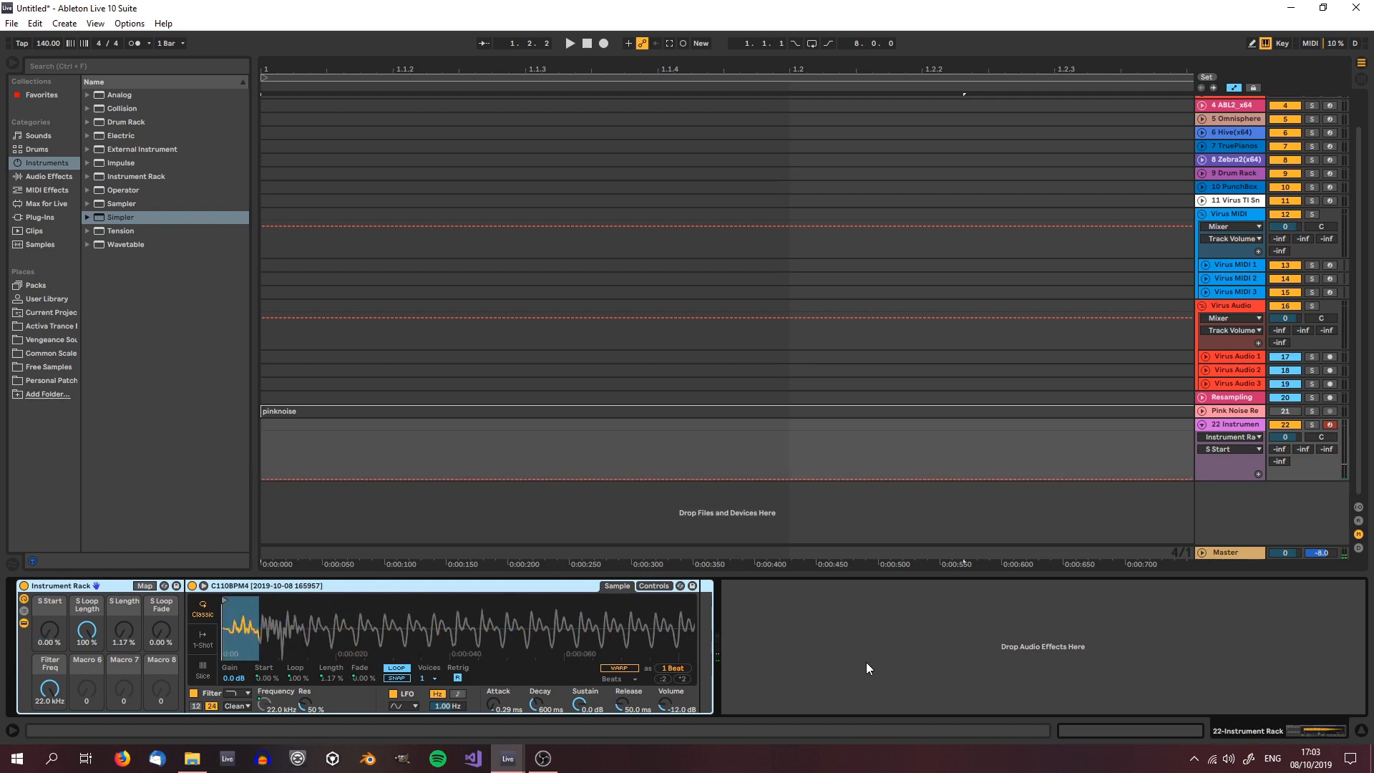
# Set the S Loop Length macro to 55.5% and the S Loop Fade macro to 44.5%.
pyautogui.moveTo(315, 636); pyautogui.dragTo(313, 630)
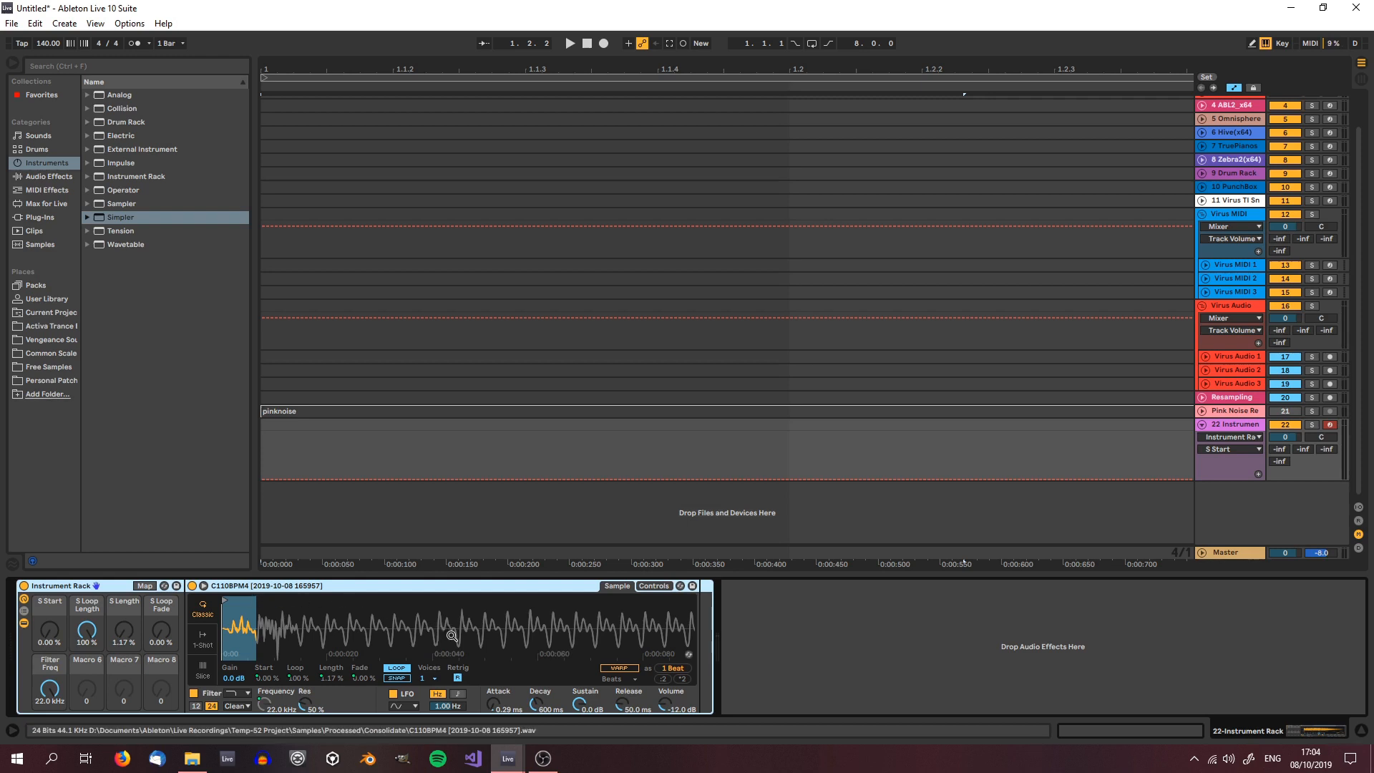
pyautogui.moveTo(451, 633); pyautogui.dragTo(451, 595)
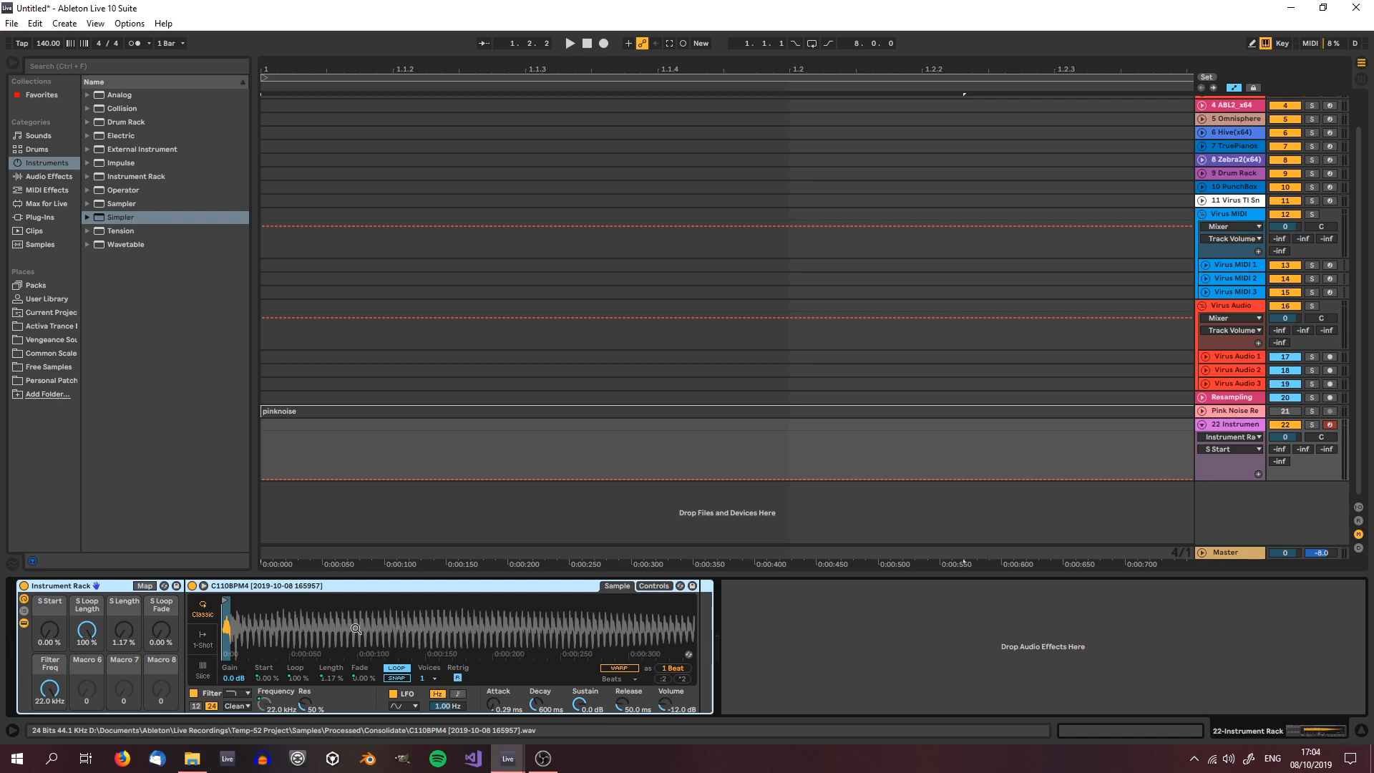
pyautogui.moveTo(229, 633); pyautogui.dragTo(229, 712)
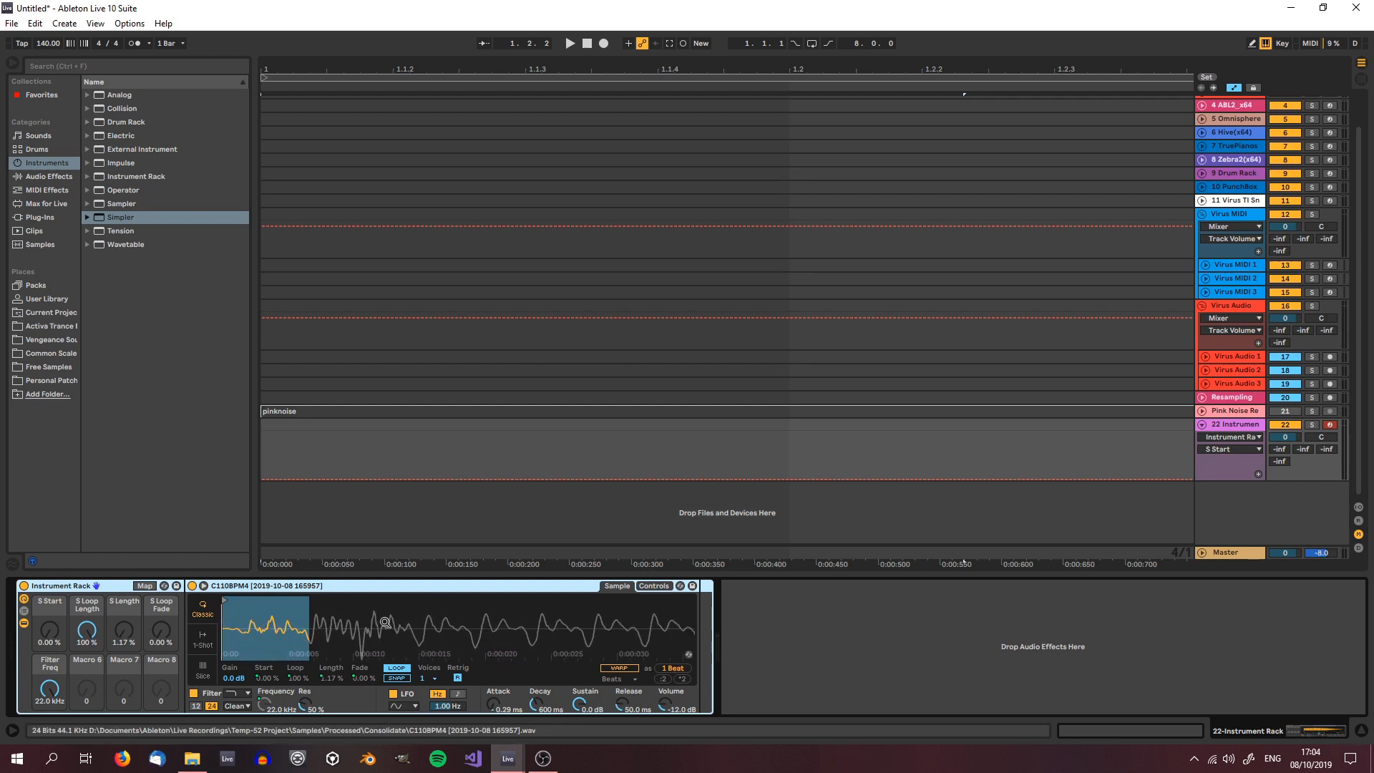
pyautogui.moveTo(408, 633); pyautogui.dragTo(386, 627)
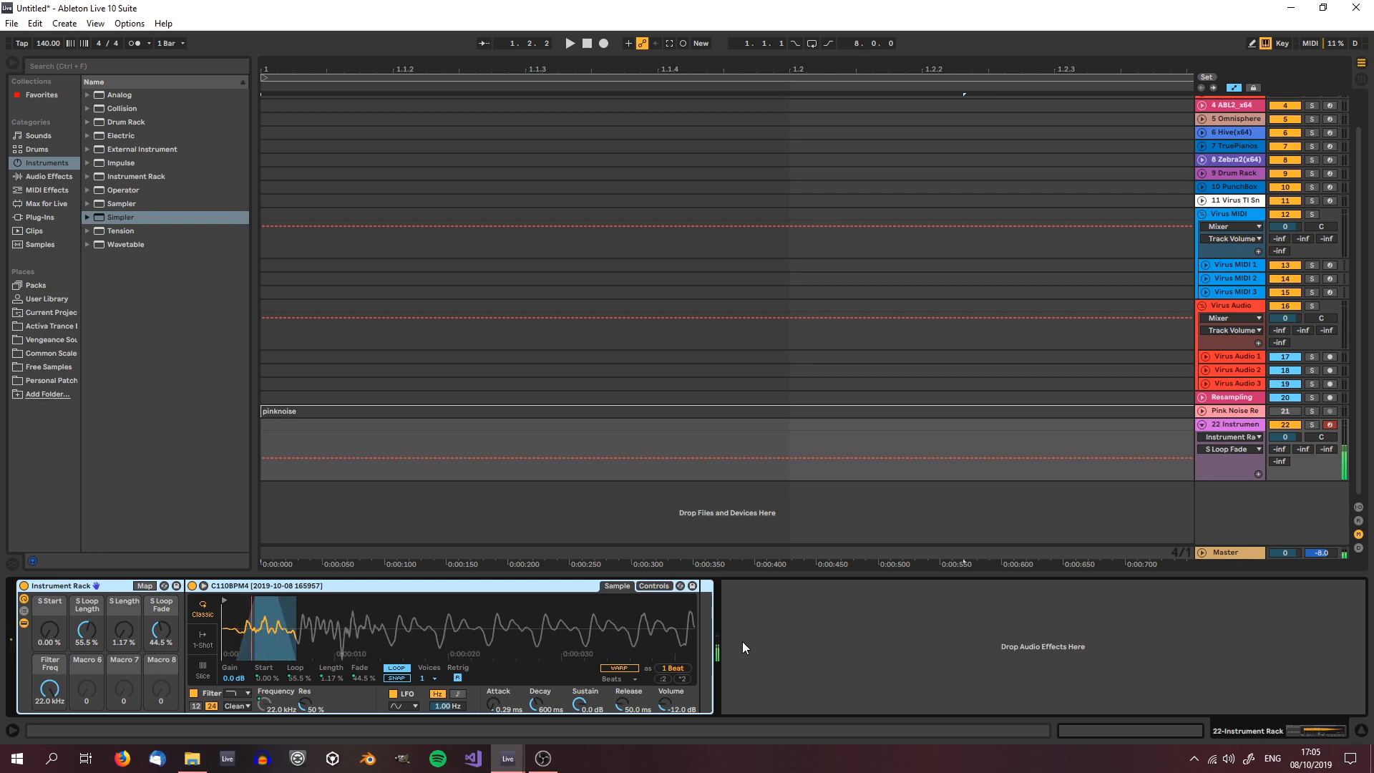
# Raise the Simpler's volume to 0 dB.
pyautogui.click(663, 703)
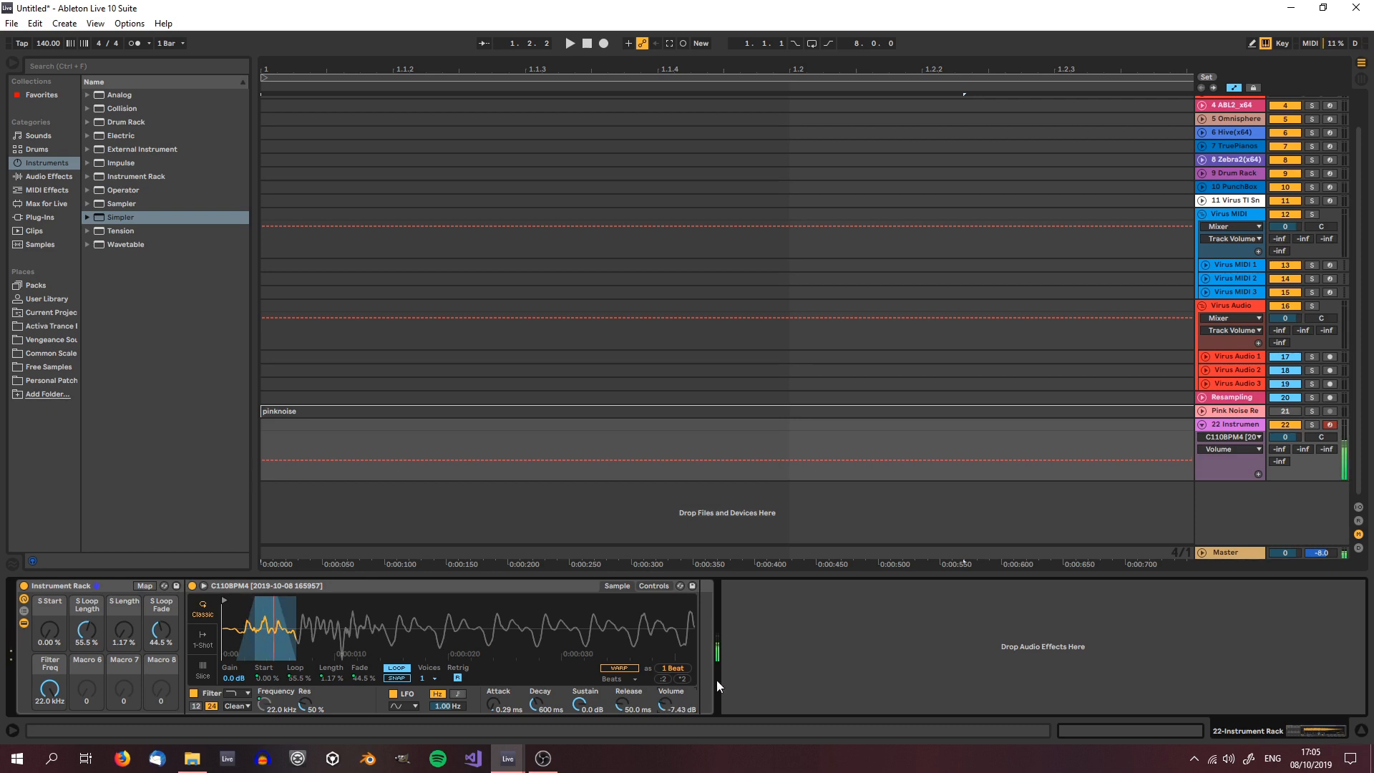
pyautogui.moveTo(664, 703); pyautogui.dragTo(665, 699)
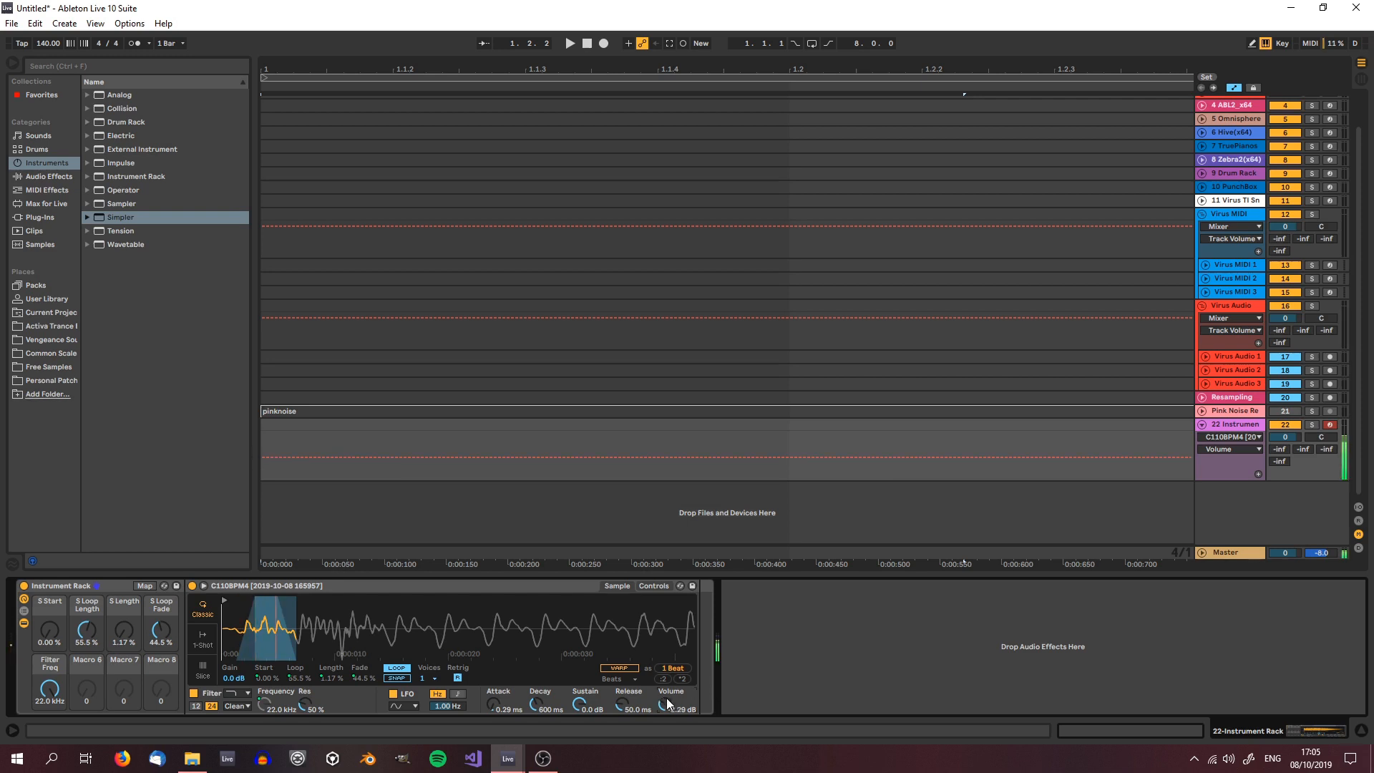
pyautogui.moveTo(668, 709); pyautogui.dragTo(667, 701)
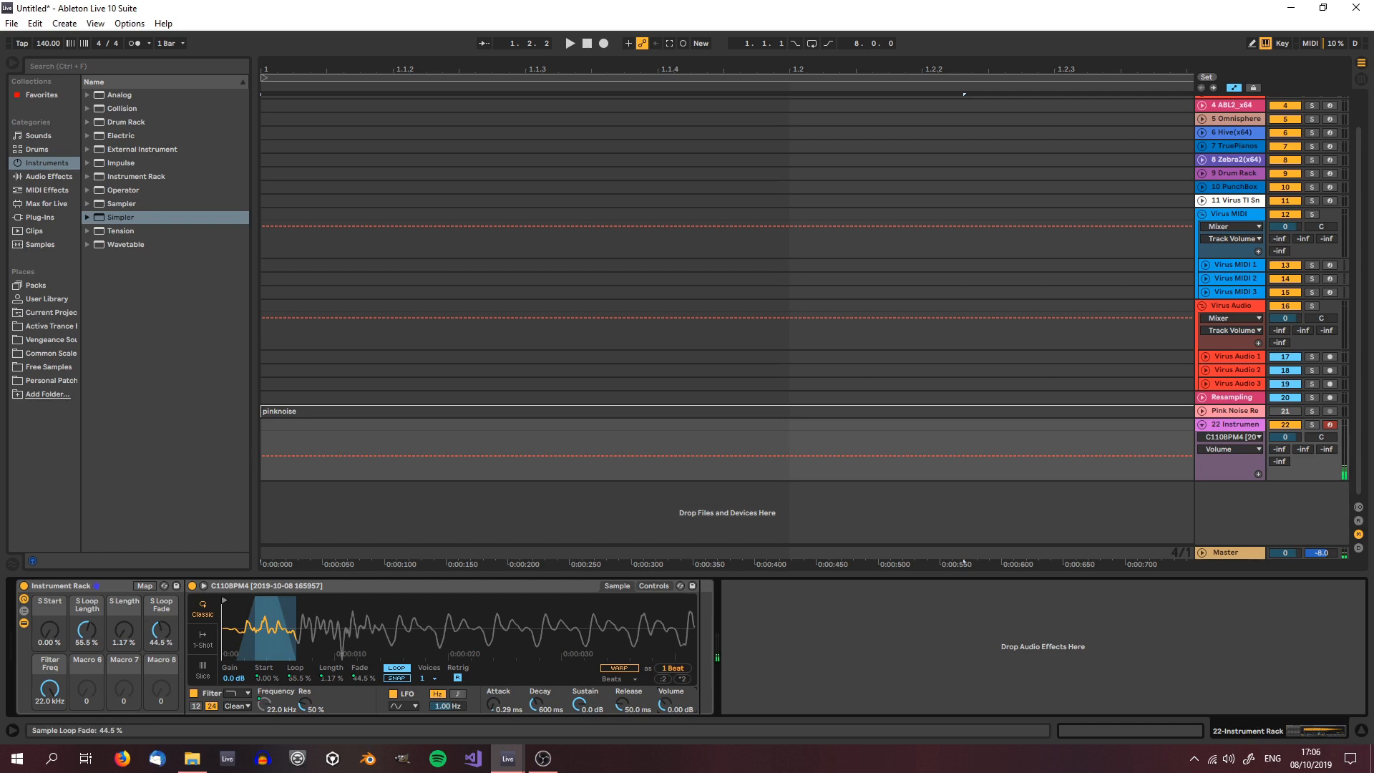
# Set the S Loop Fade macro to 0% and the S Start macro to 1.17%.
pyautogui.moveTo(165, 635); pyautogui.dragTo(165, 628)
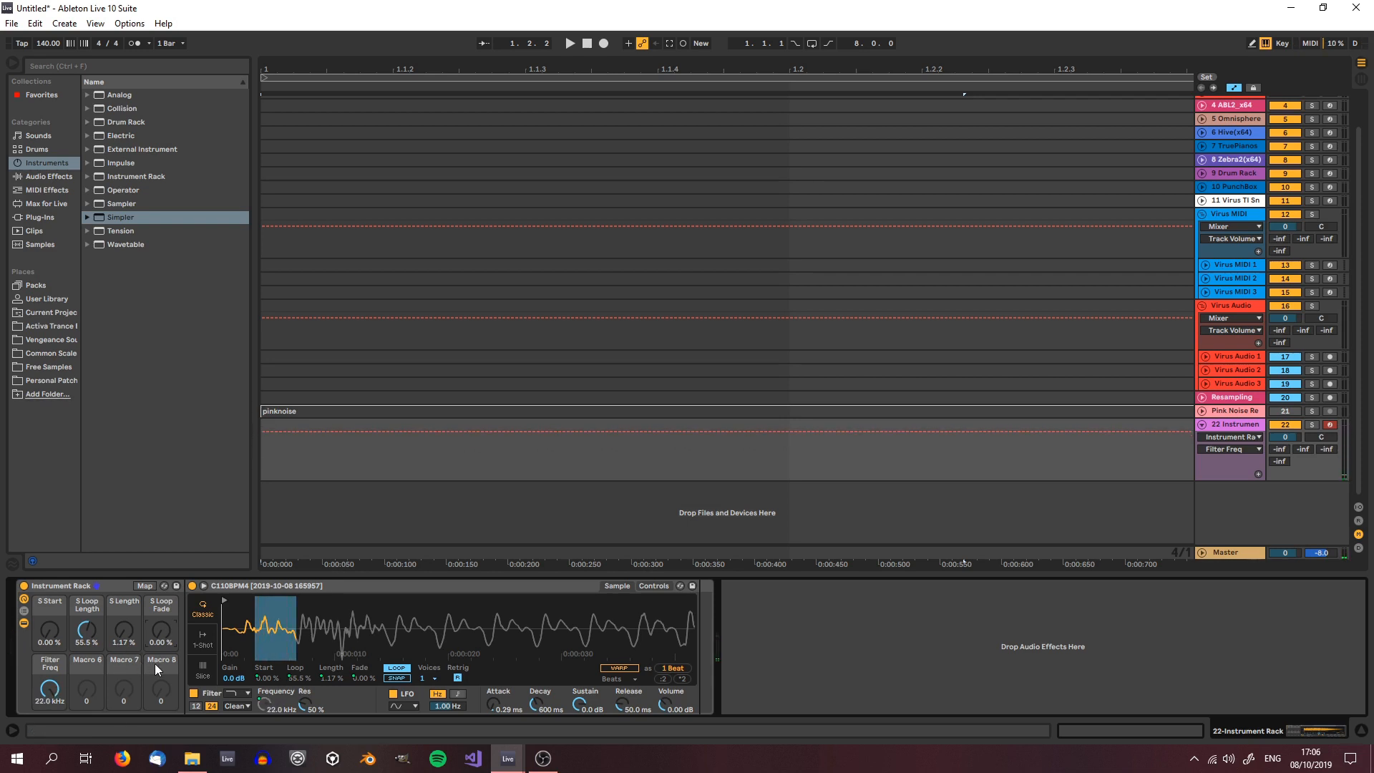
pyautogui.click(330, 675)
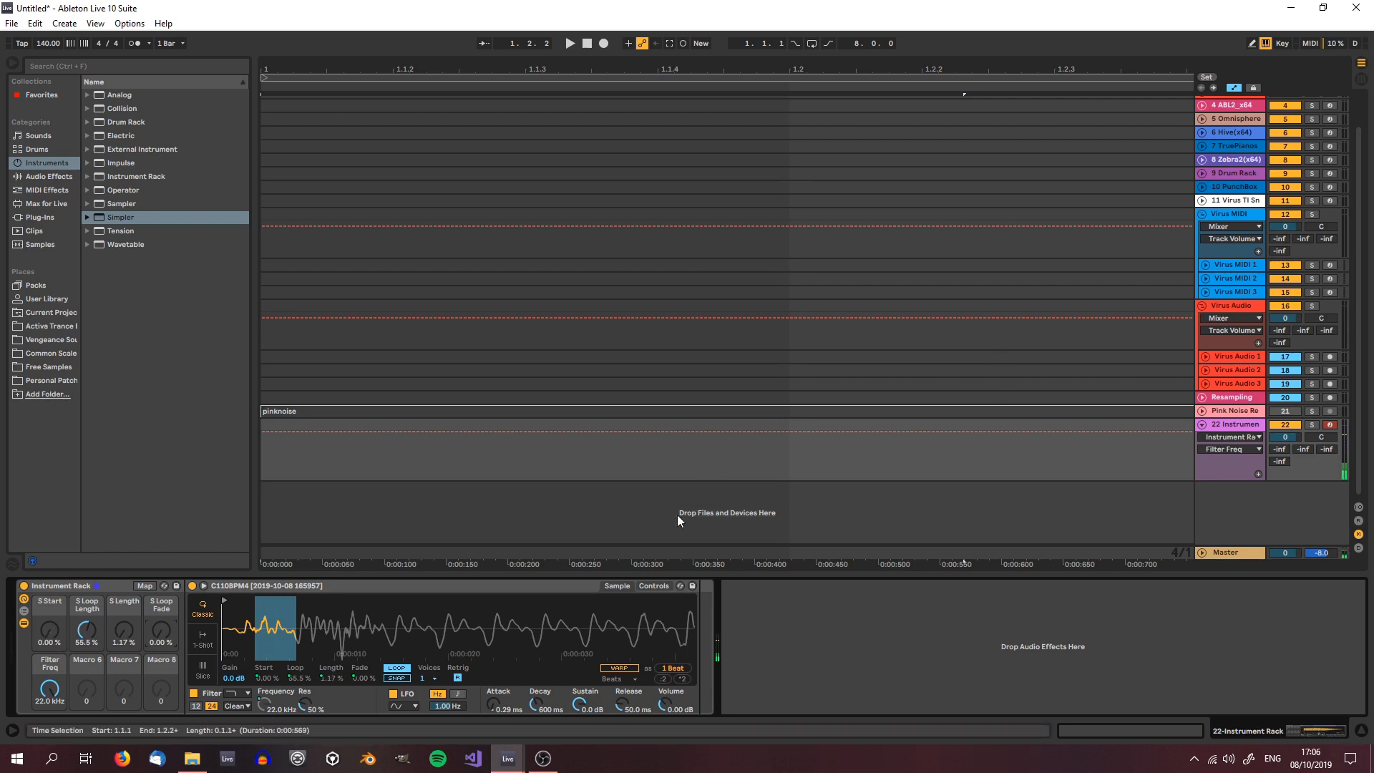
pyautogui.moveTo(518, 624); pyautogui.dragTo(519, 569)
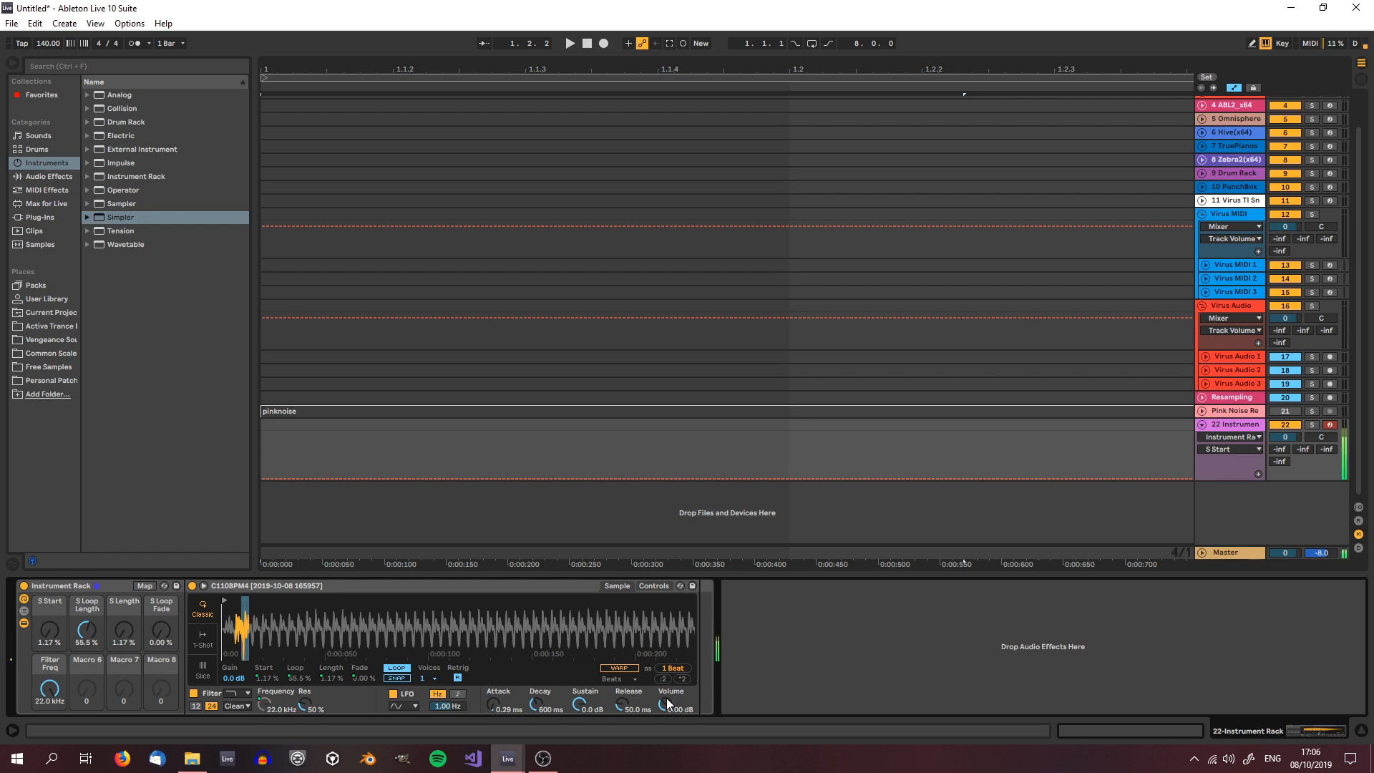
# Lower the Simpler's volume to -7.43 dB and set the S Start macro to 2.34%.
pyautogui.moveTo(667, 697); pyautogui.dragTo(666, 724)
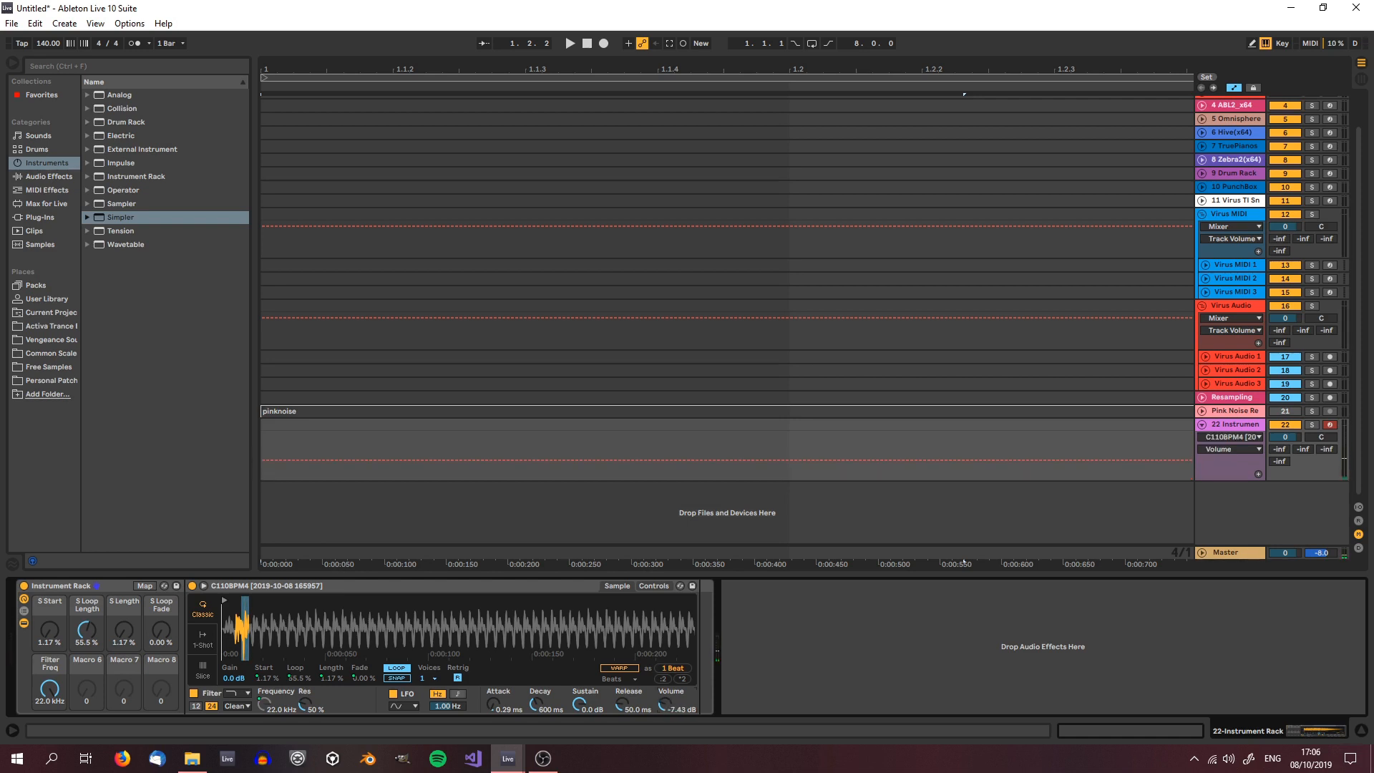
pyautogui.moveTo(242, 621); pyautogui.dragTo(369, 551)
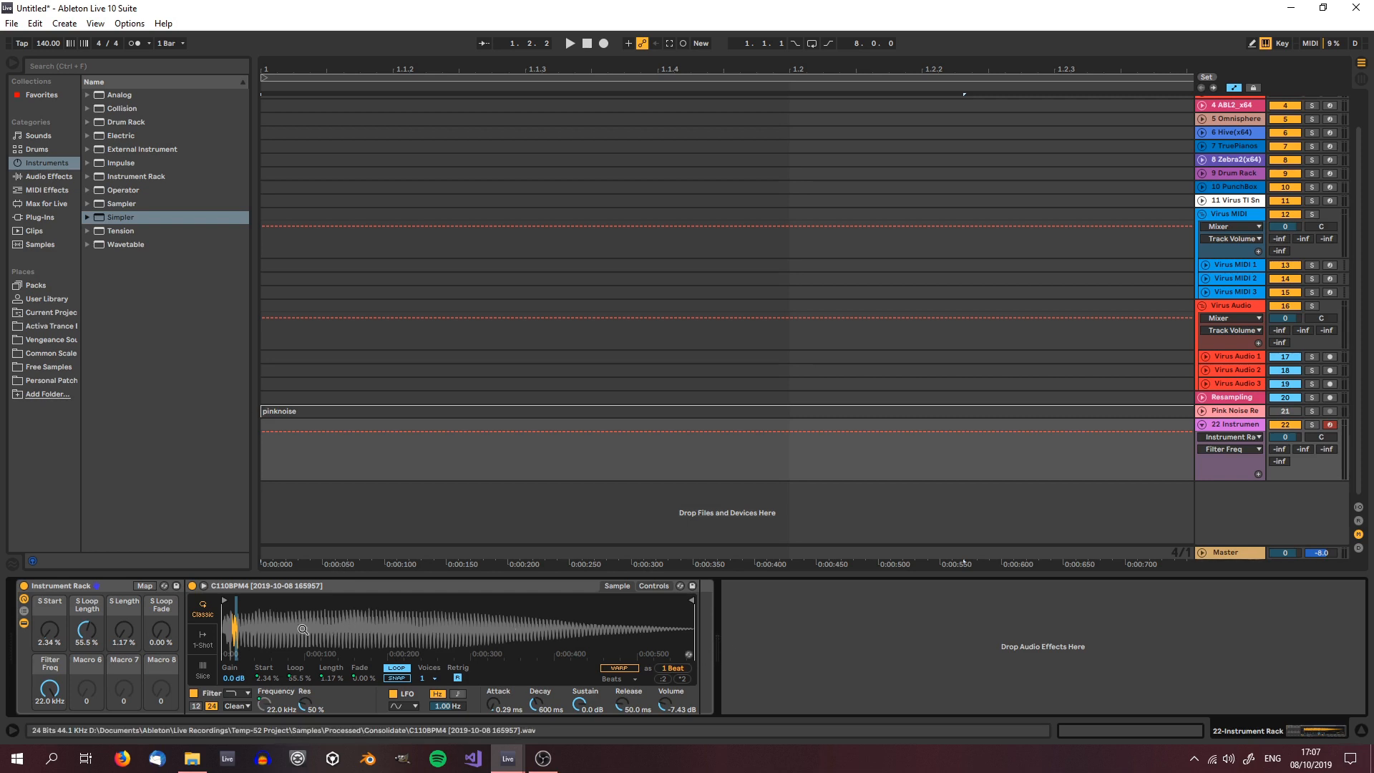
# Set the Simpler's LFO to the random waveform and sync its rate to tempo at 1/8.
pyautogui.moveTo(240, 624); pyautogui.dragTo(313, 624)
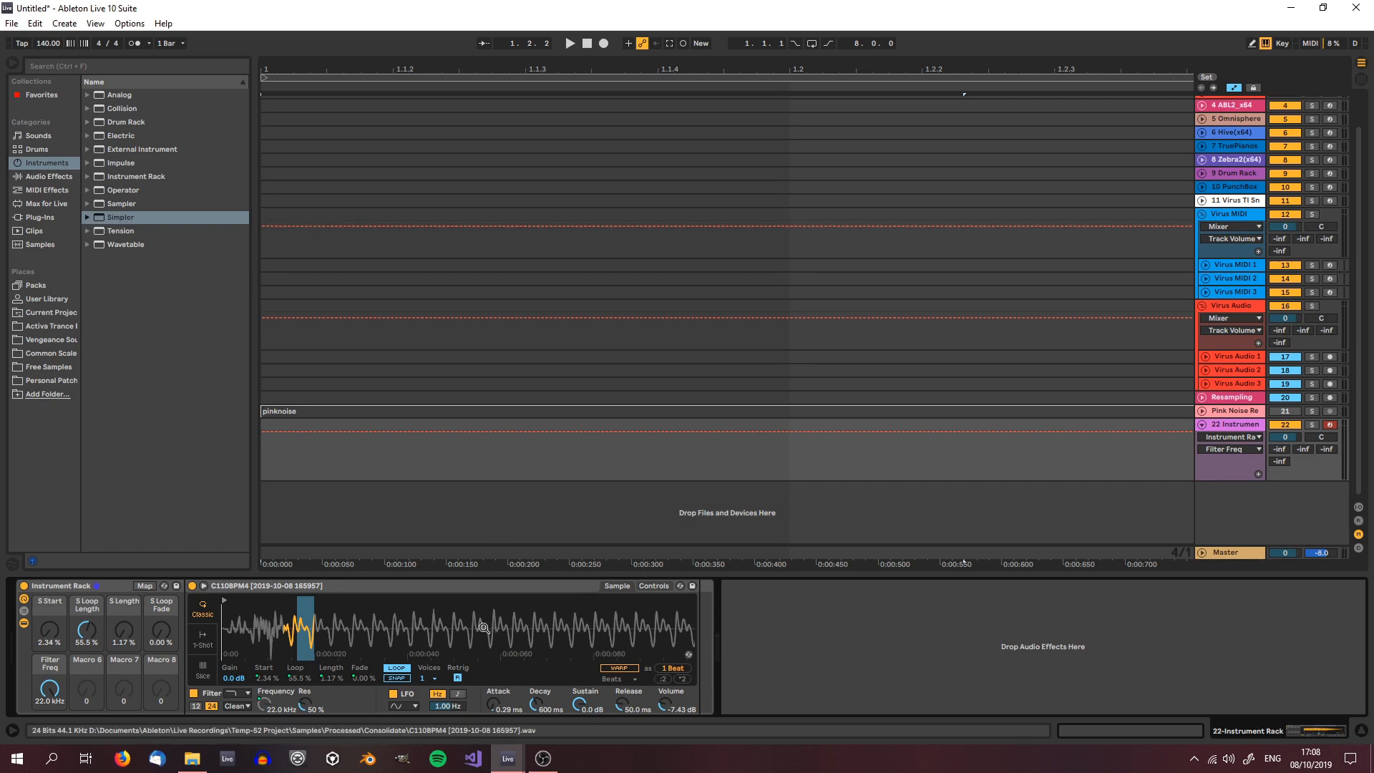
pyautogui.scroll(-3, 483, 628)
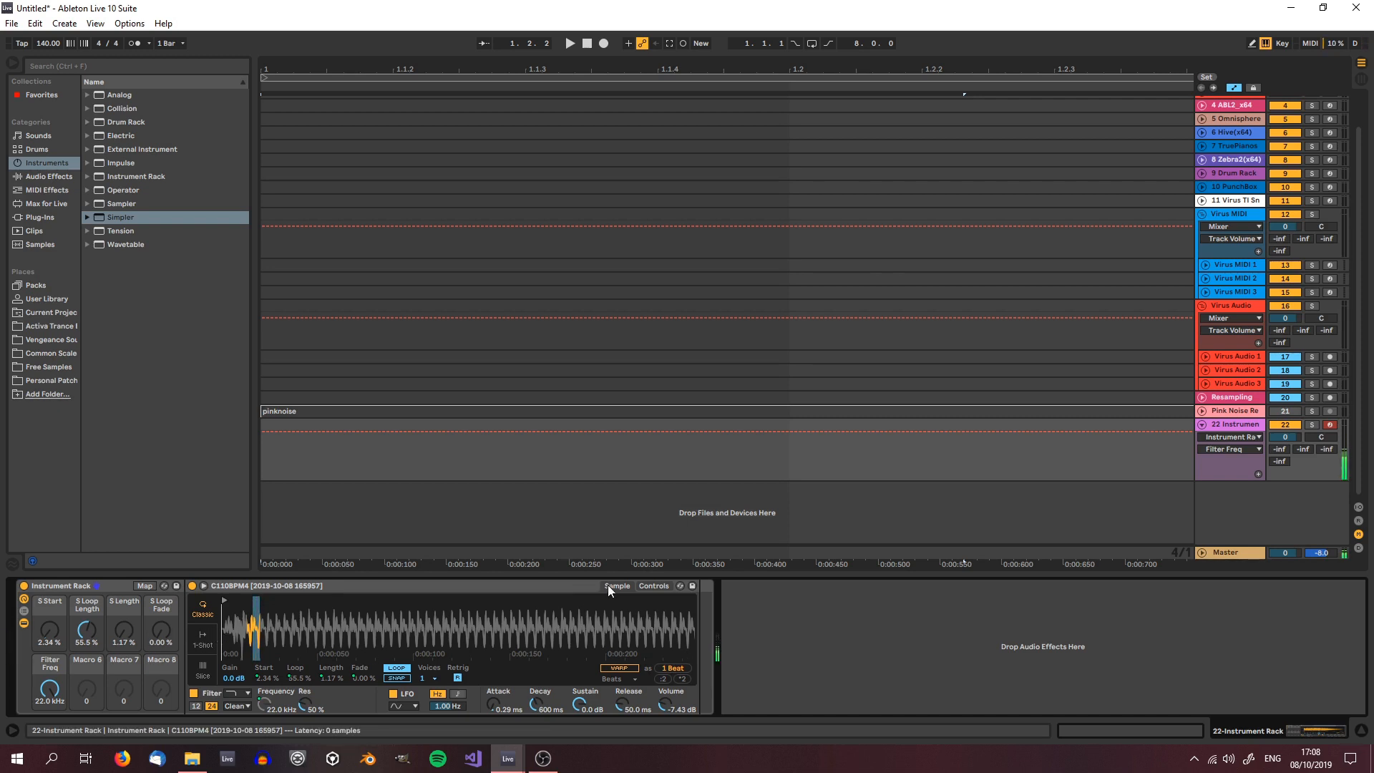
pyautogui.click(641, 583)
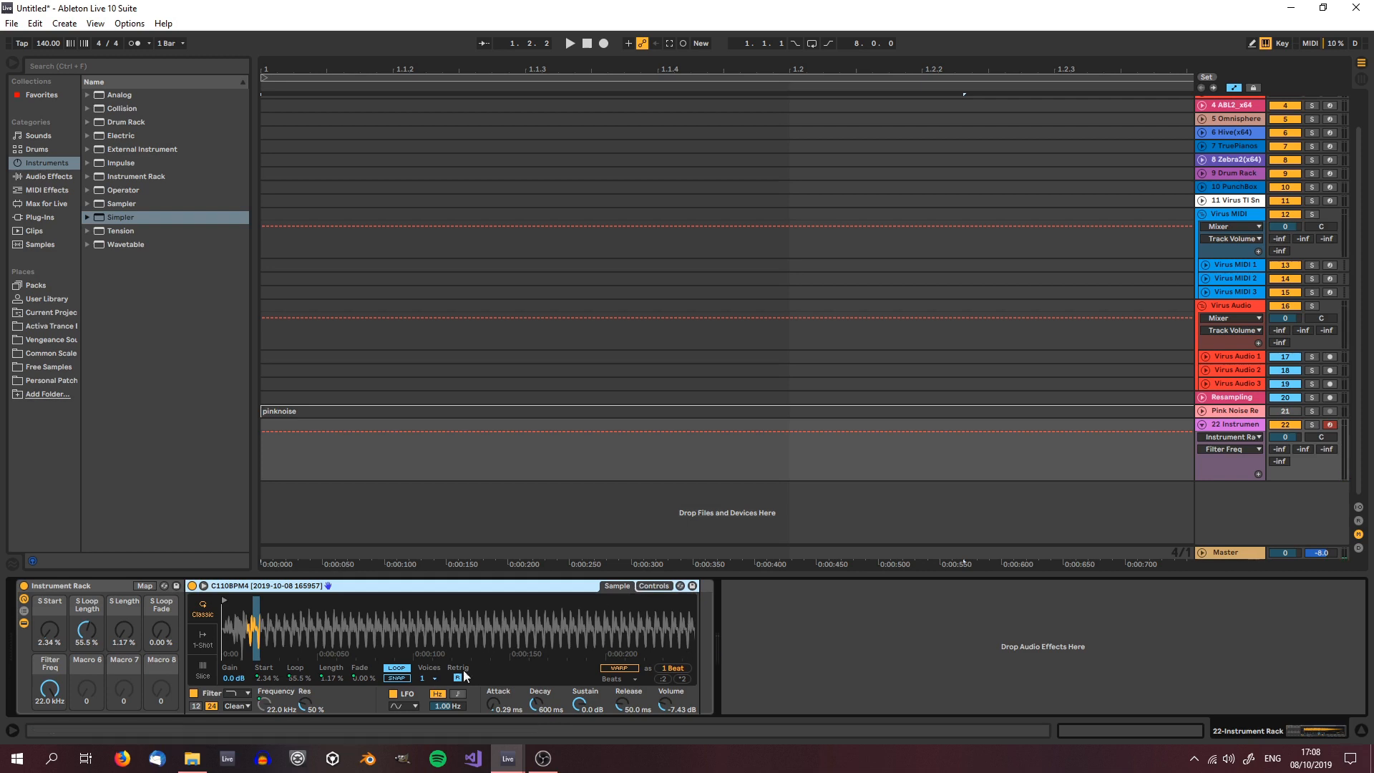
pyautogui.click(402, 703)
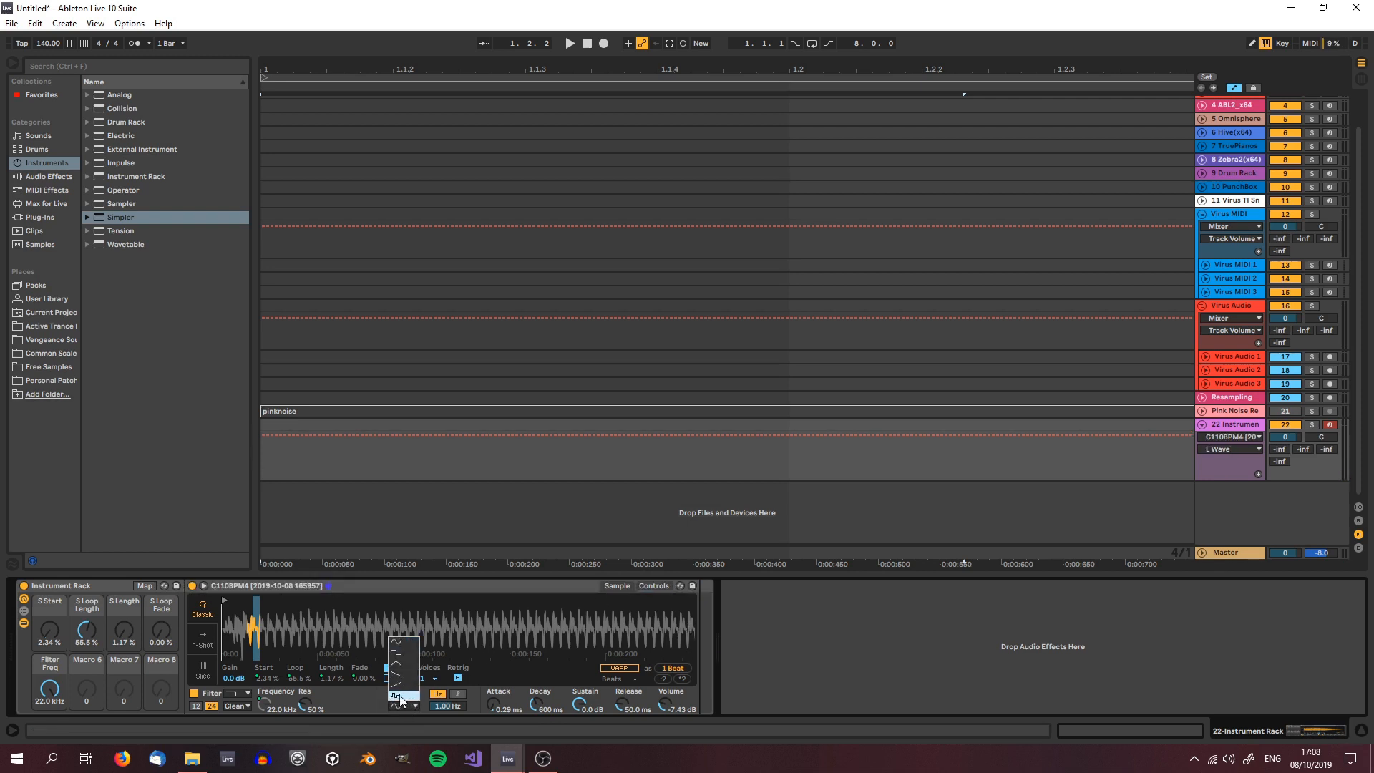
pyautogui.click(399, 694)
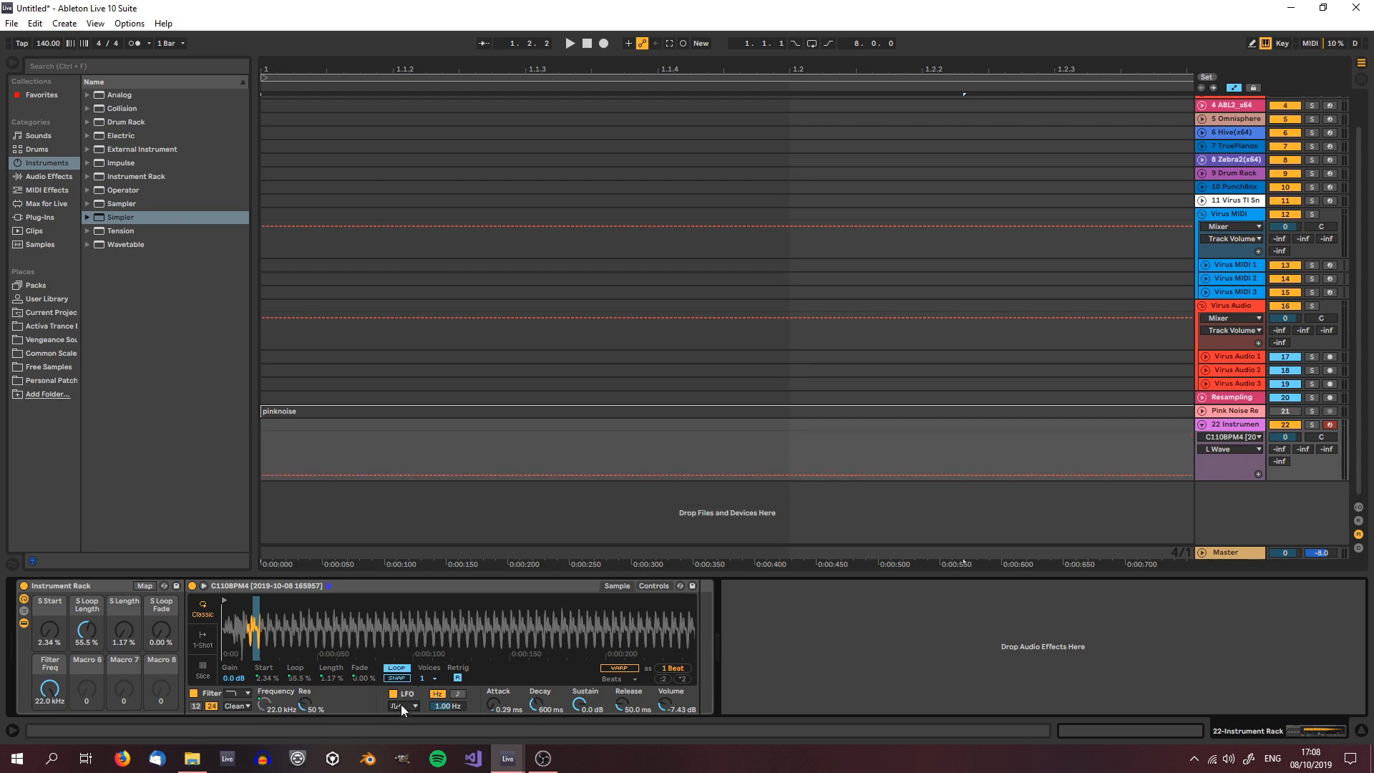
pyautogui.click(458, 693)
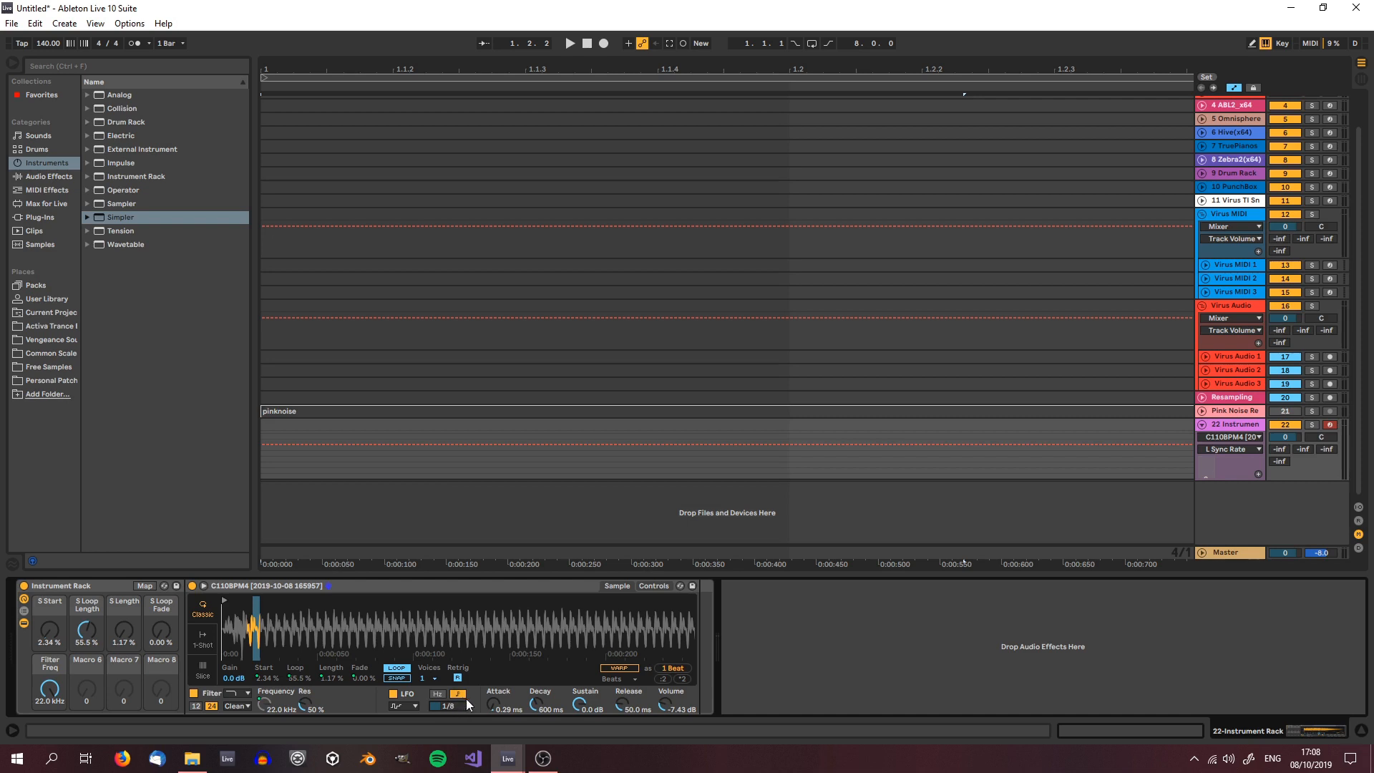
# Set the LFO's filter modulation amount to 18.4 in the Simpler's controls, then return to the sample waveform.
pyautogui.click(654, 586)
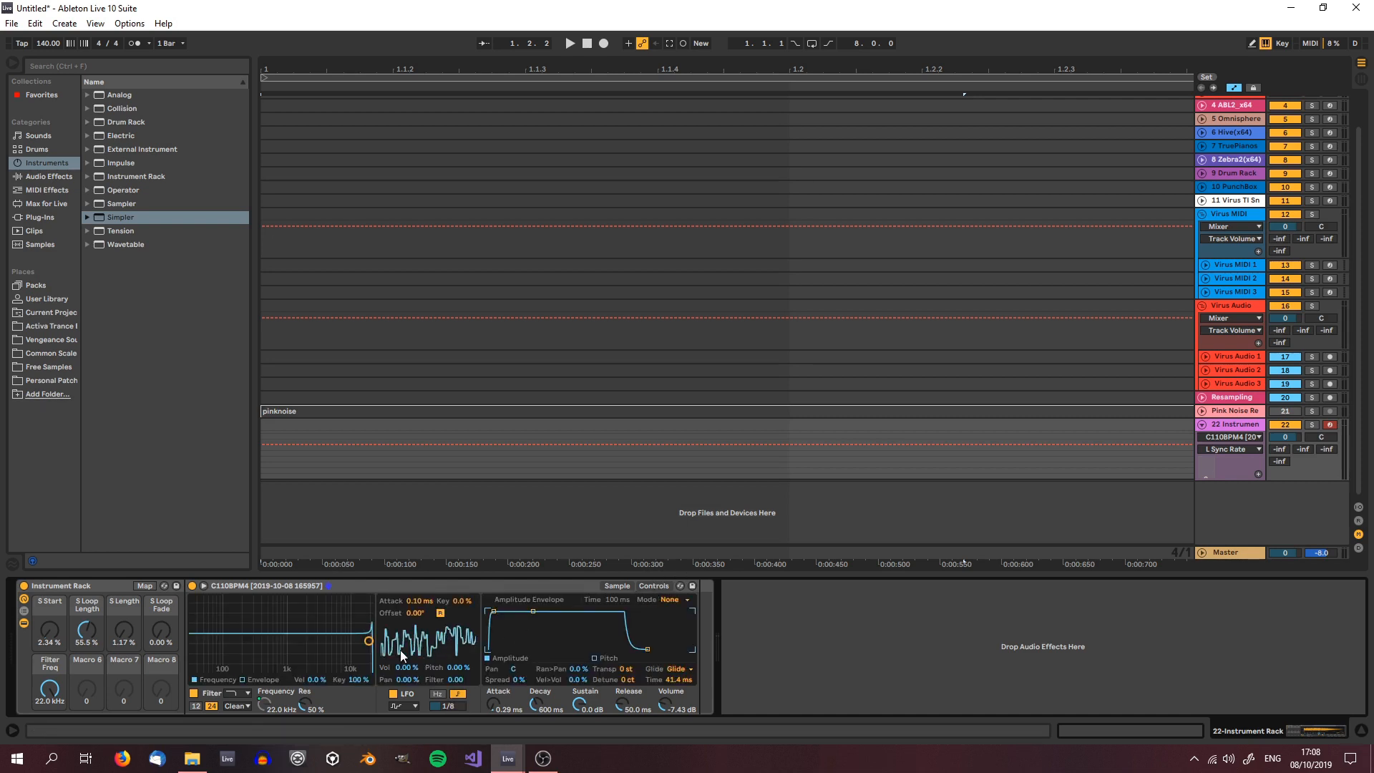
pyautogui.moveTo(458, 685); pyautogui.dragTo(459, 665)
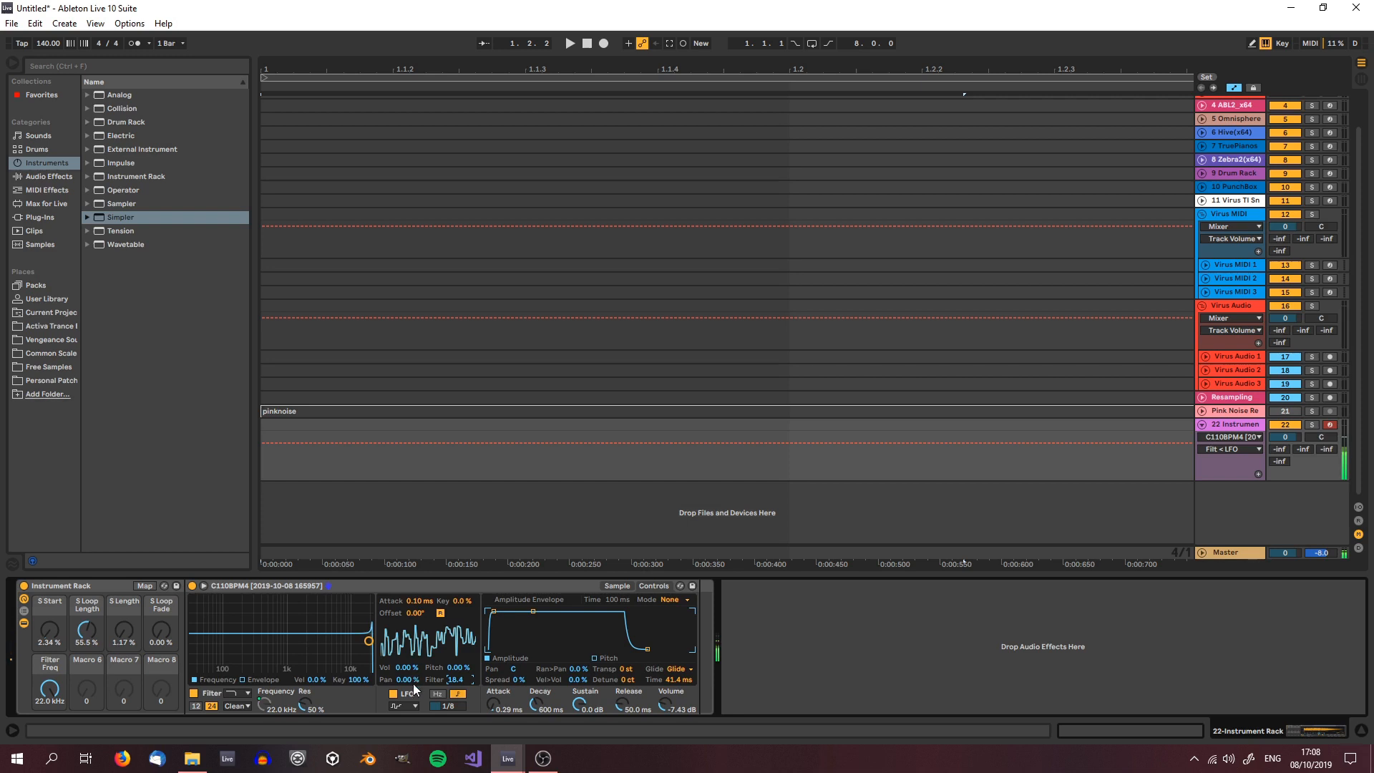
pyautogui.click(616, 585)
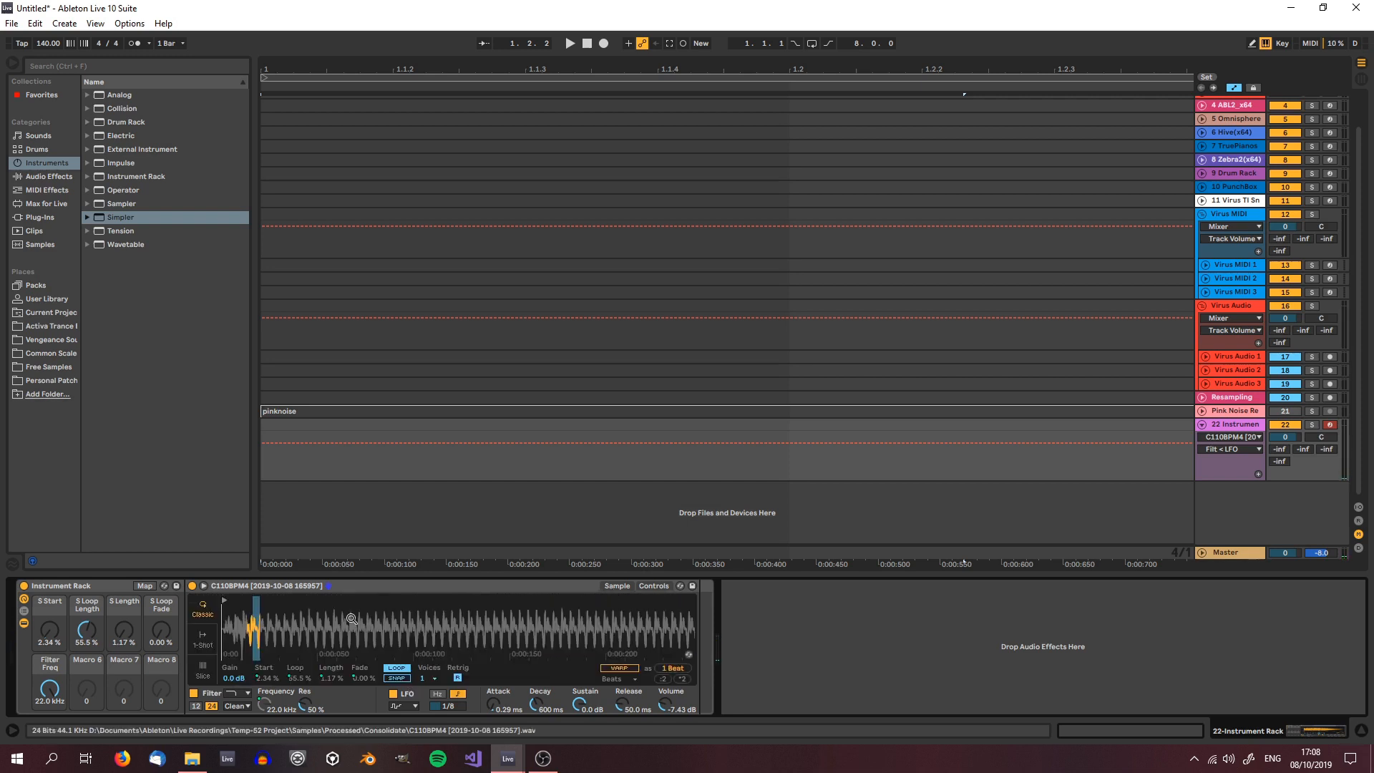
# Examine the looped region of the sample up close and try the Filter Freq macro, leaving it at 22.0 kHz.
pyautogui.moveTo(261, 628); pyautogui.dragTo(394, 648)
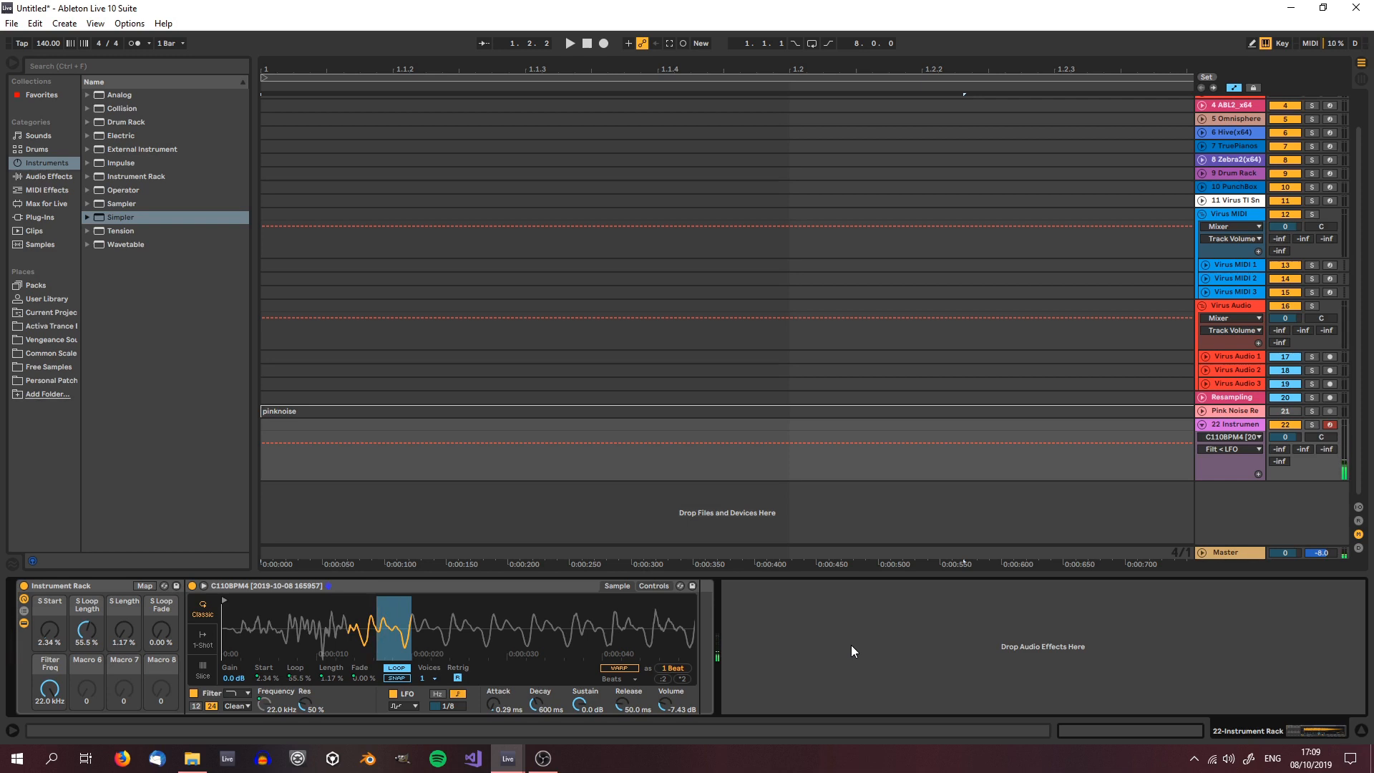
pyautogui.click(69, 589)
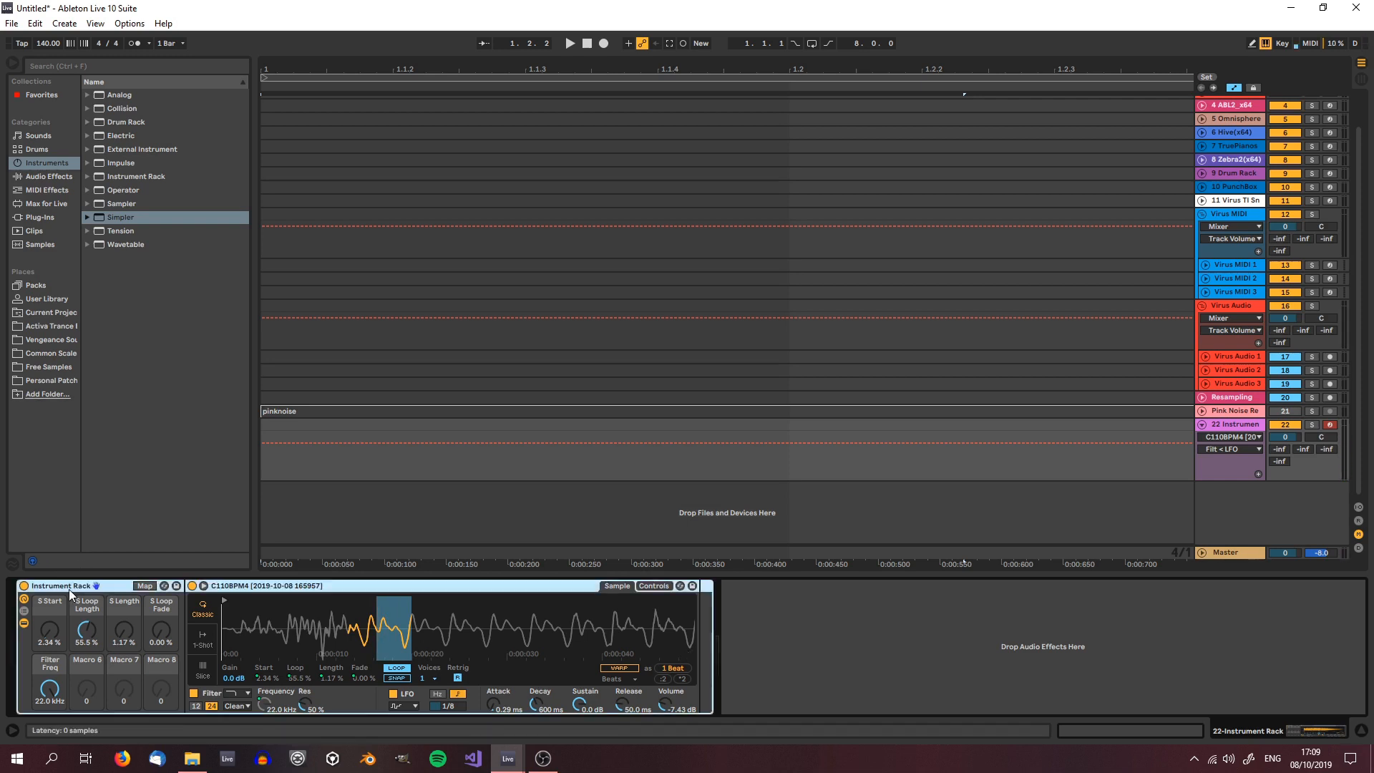
pyautogui.click(49, 688)
pyautogui.moveTo(50, 688)
pyautogui.mouseDown()
pyautogui.moveTo(50, 730)
pyautogui.moveTo(50, 683)
pyautogui.mouseUp()
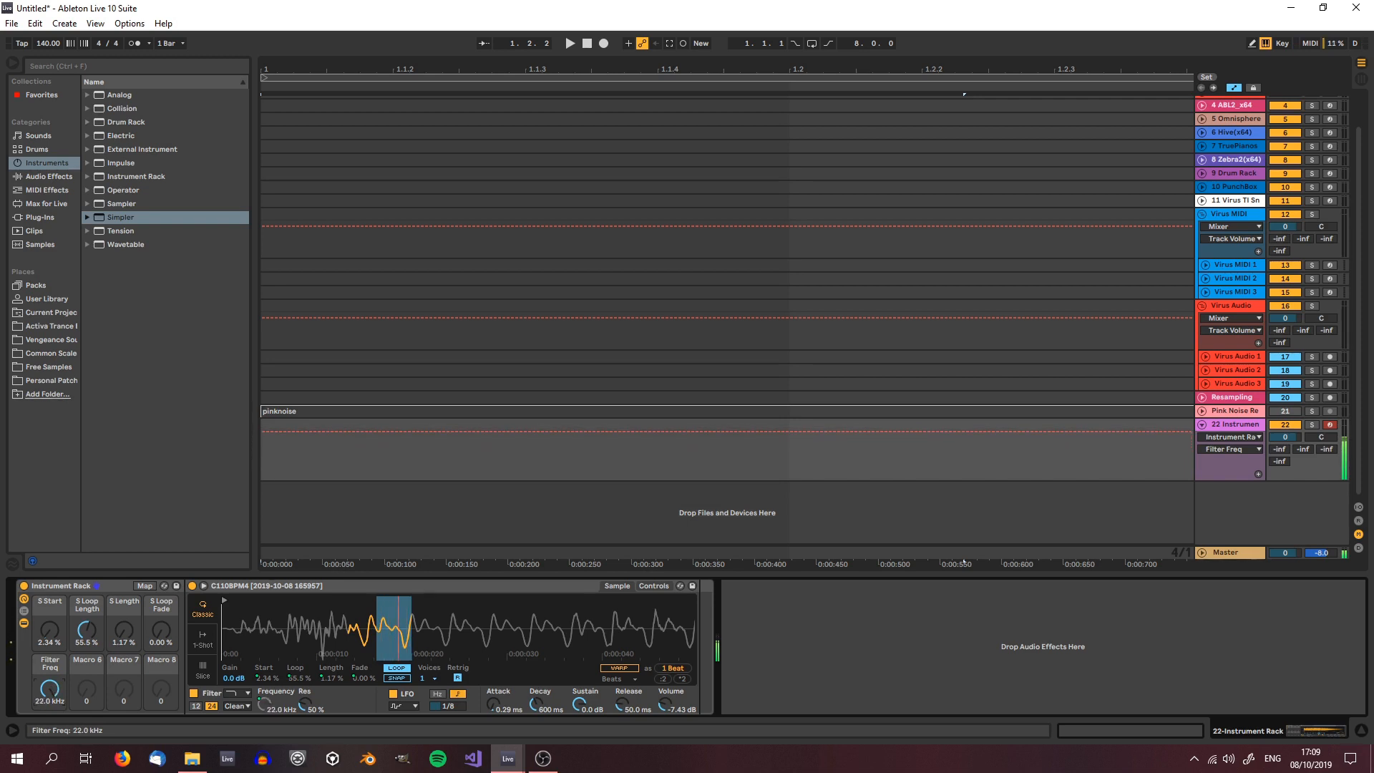
pyautogui.moveTo(592, 627); pyautogui.dragTo(294, 601)
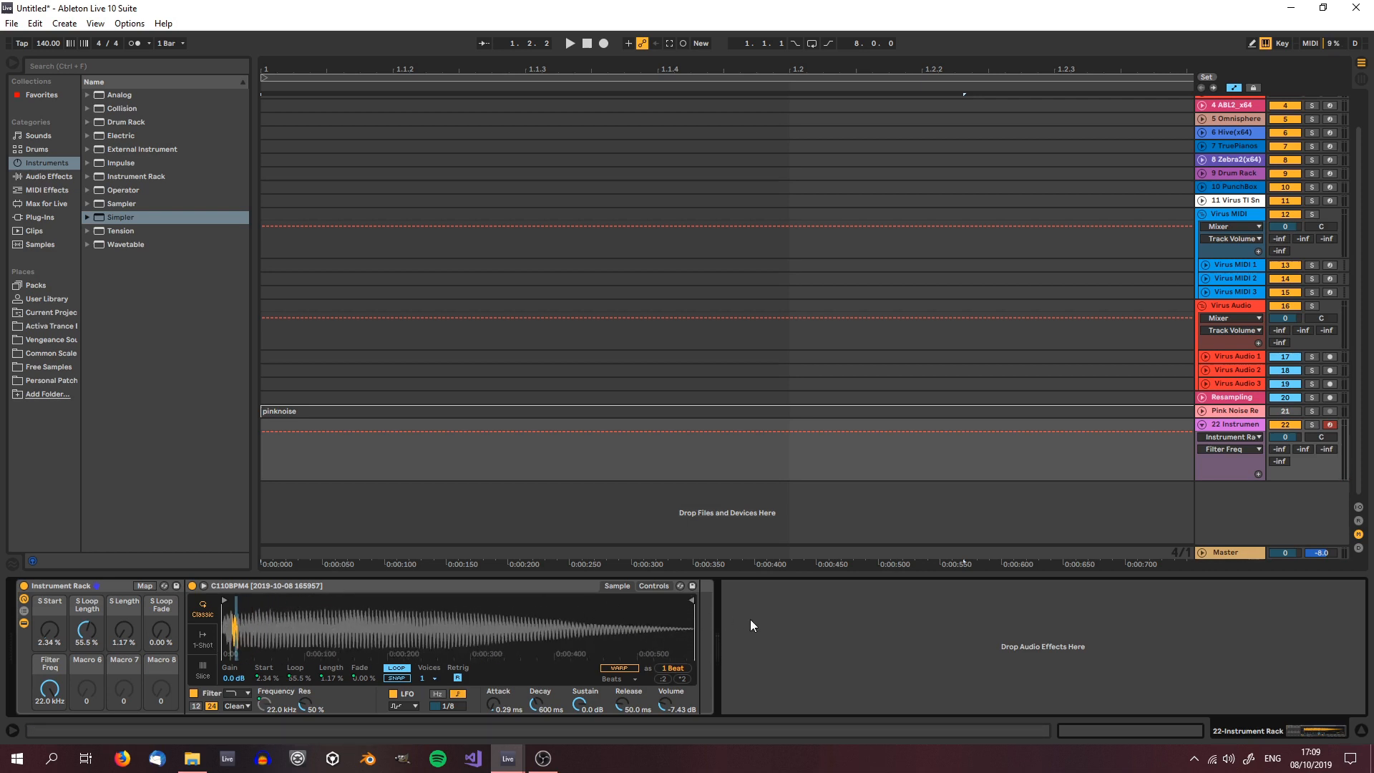
# Rename the Instrument Rack "Analoggish Bass from Vocal" and save it as a preset in the User Library under that name.
pyautogui.click(83, 585)
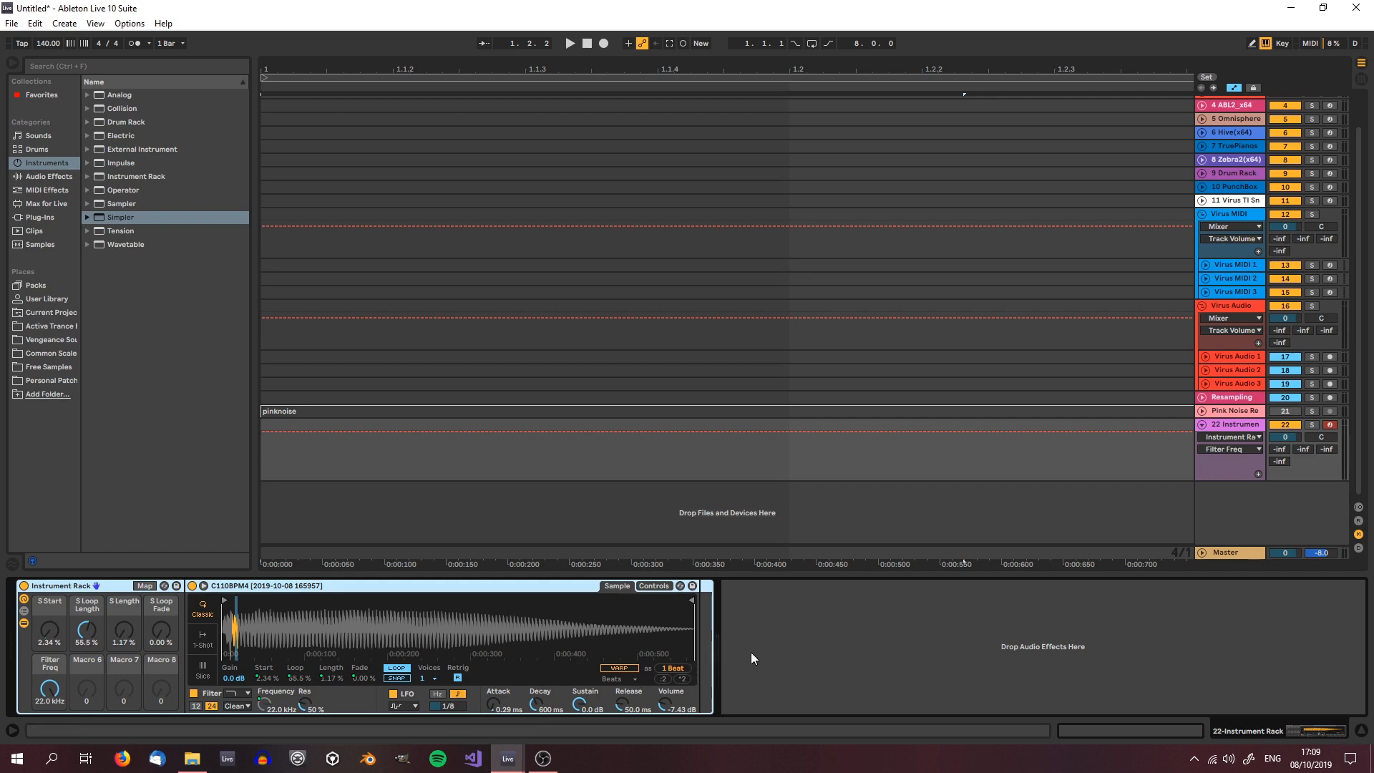
pyautogui.hotkey('ctrl', 'r')
pyautogui.write('Analogg')
pyautogui.write('ish Bass from Vocal')
pyautogui.press('Return')
pyautogui.click(177, 586)
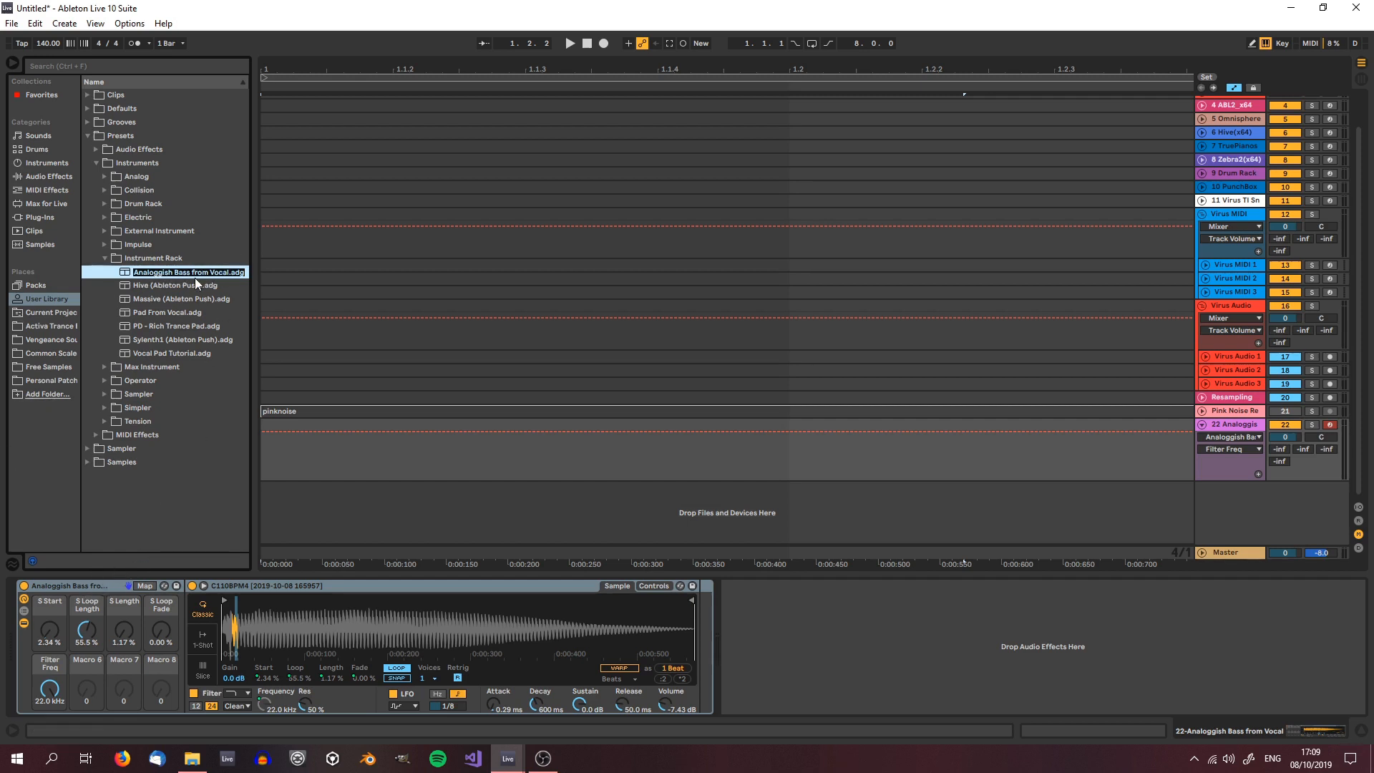
pyautogui.press('Return')
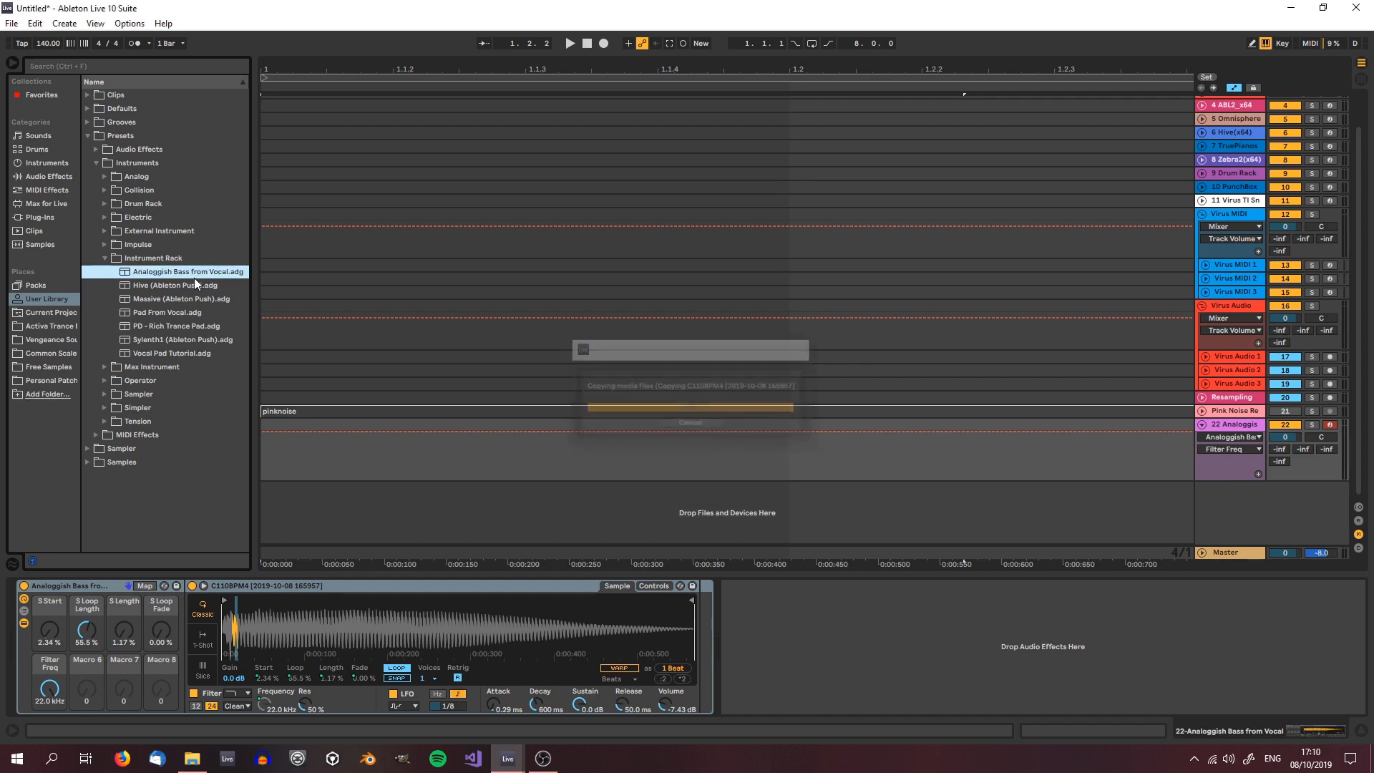
# Delete the rack from track 22 and load the saved "Analoggish Bass from Vocal.adg" preset onto the track.
pyautogui.click(79, 582)
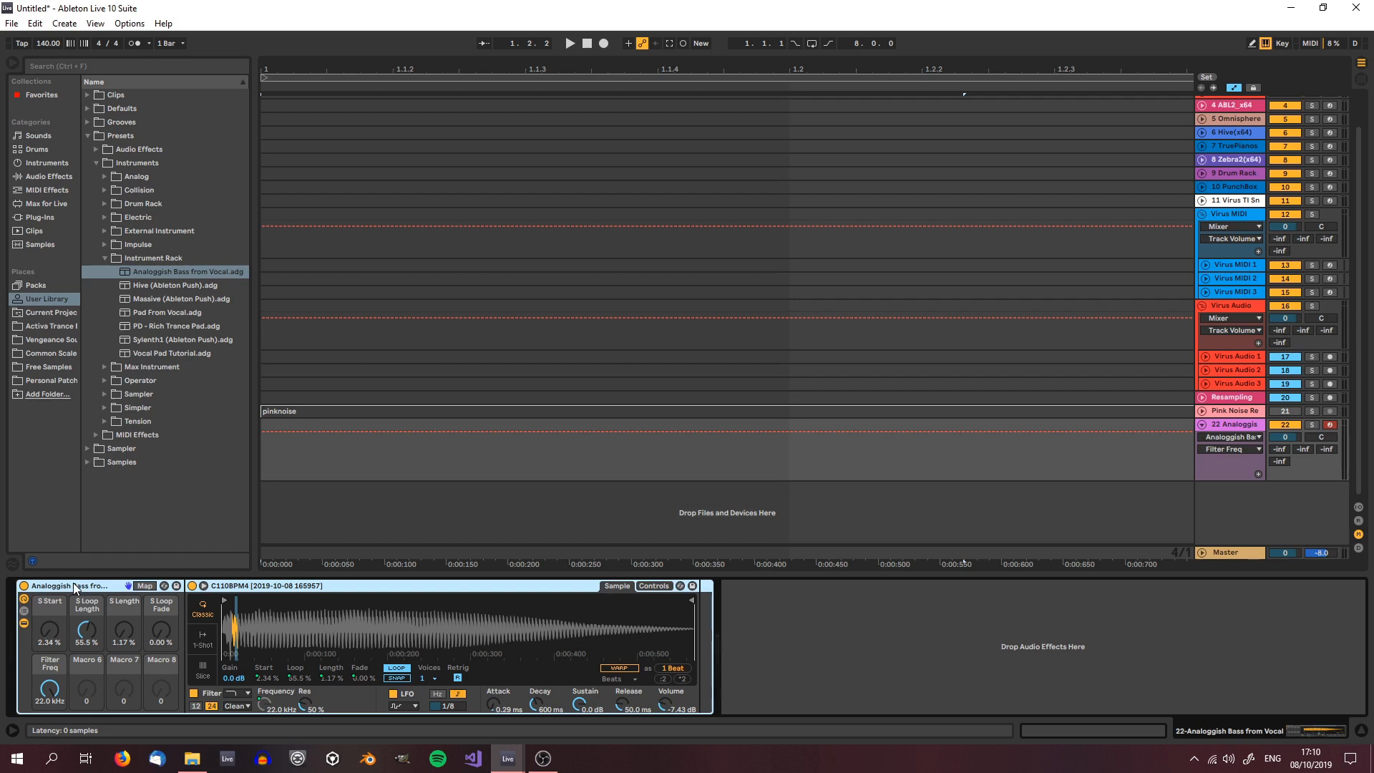
pyautogui.press('Delete')
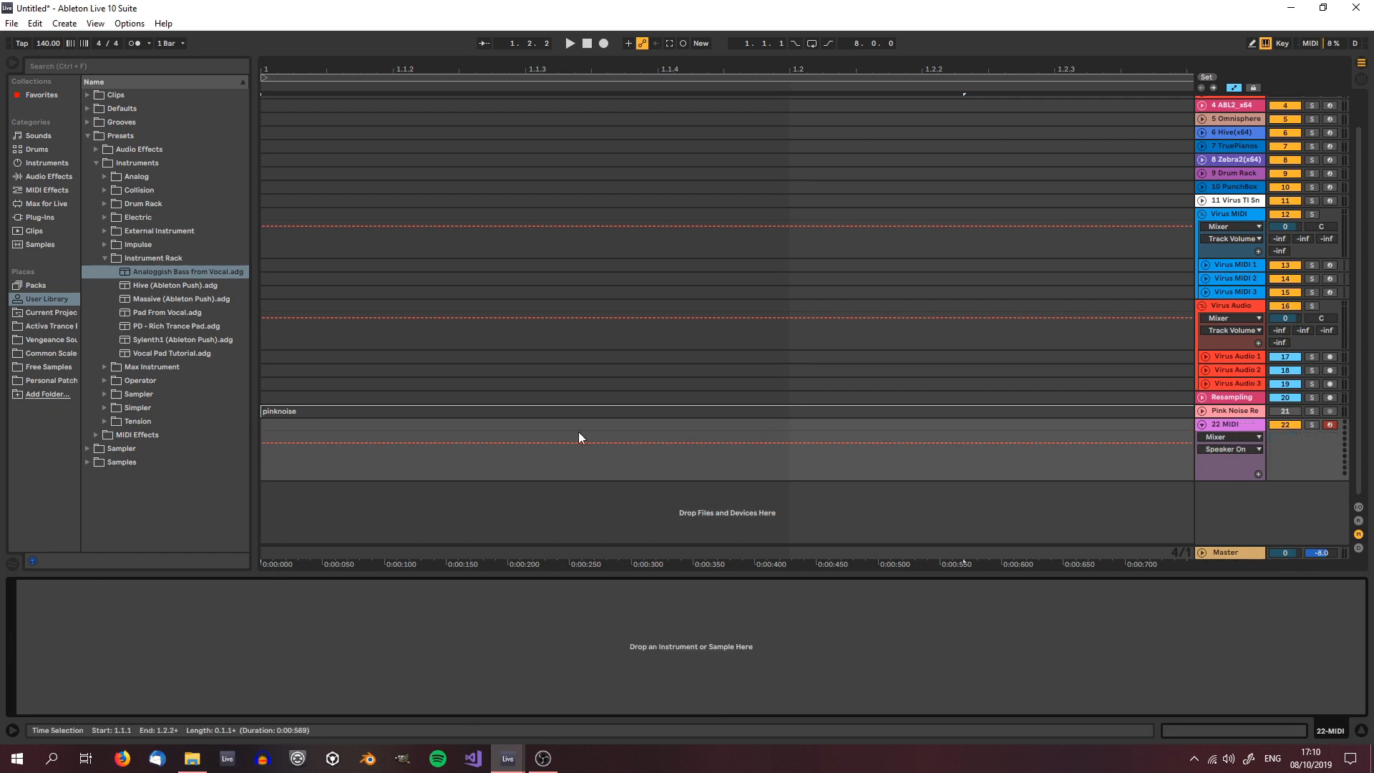
pyautogui.click(155, 272)
pyautogui.moveTo(155, 271); pyautogui.dragTo(156, 653)
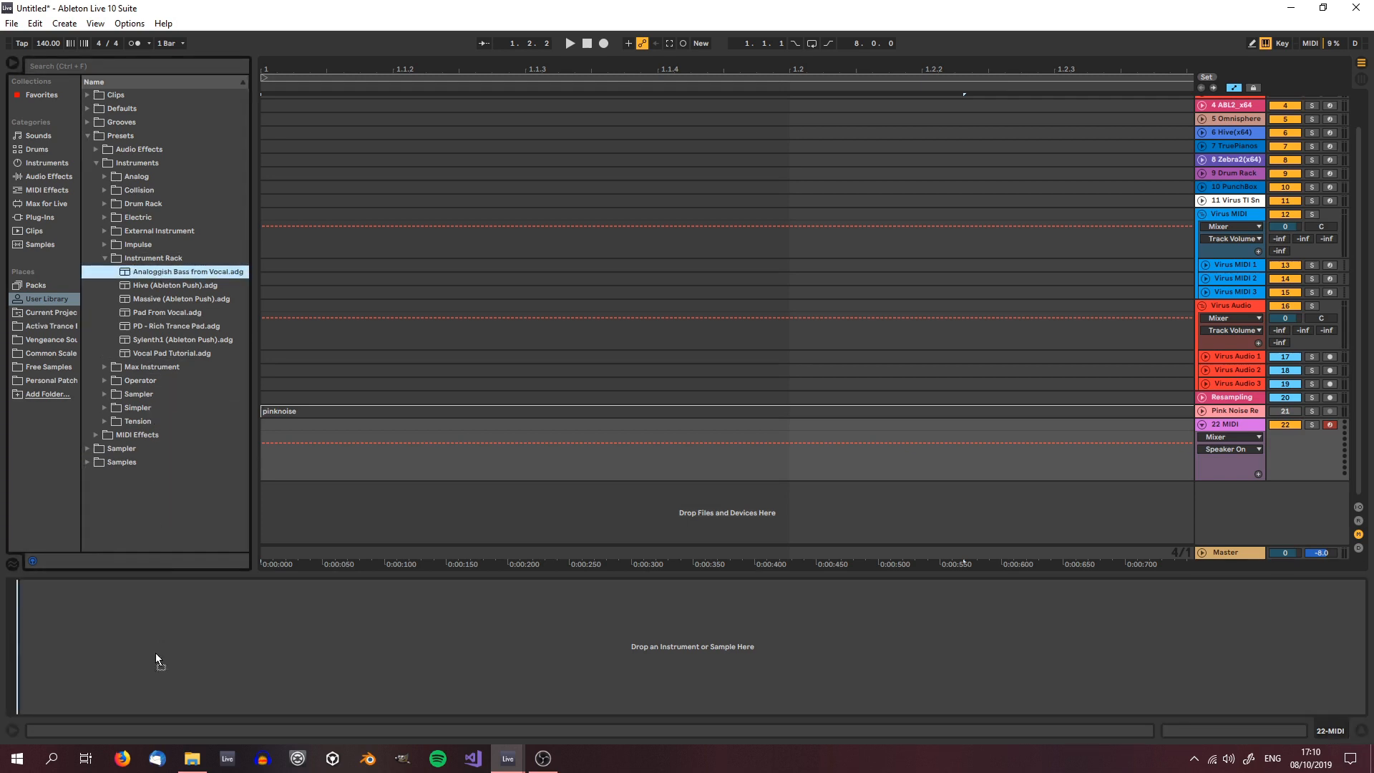